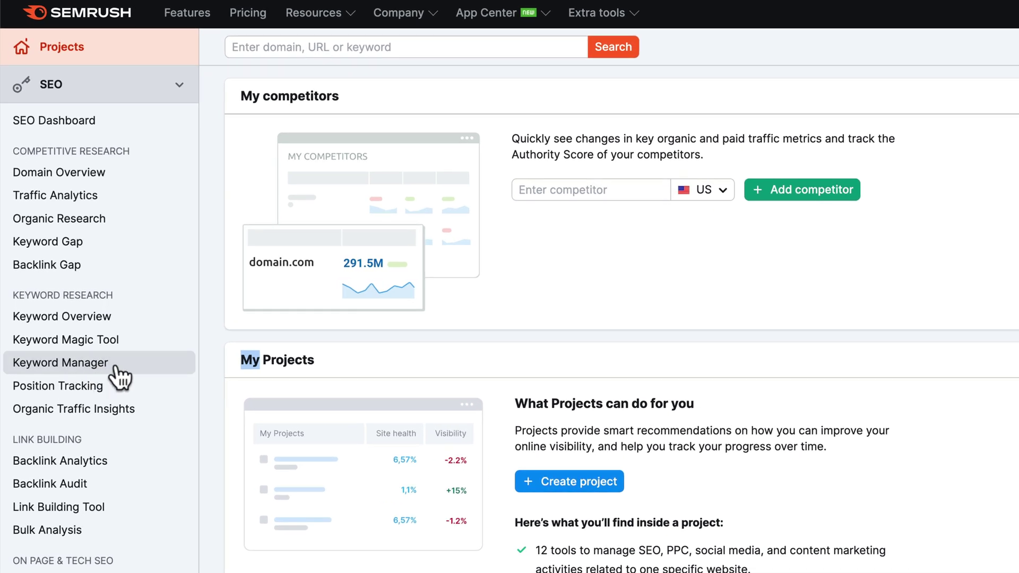
- Open the AI Tools list in Keyword Manager and bring up the overview for the keyword "ai tools for real estate agents"
{"action": "left_click", "coordinate": [114, 365]}
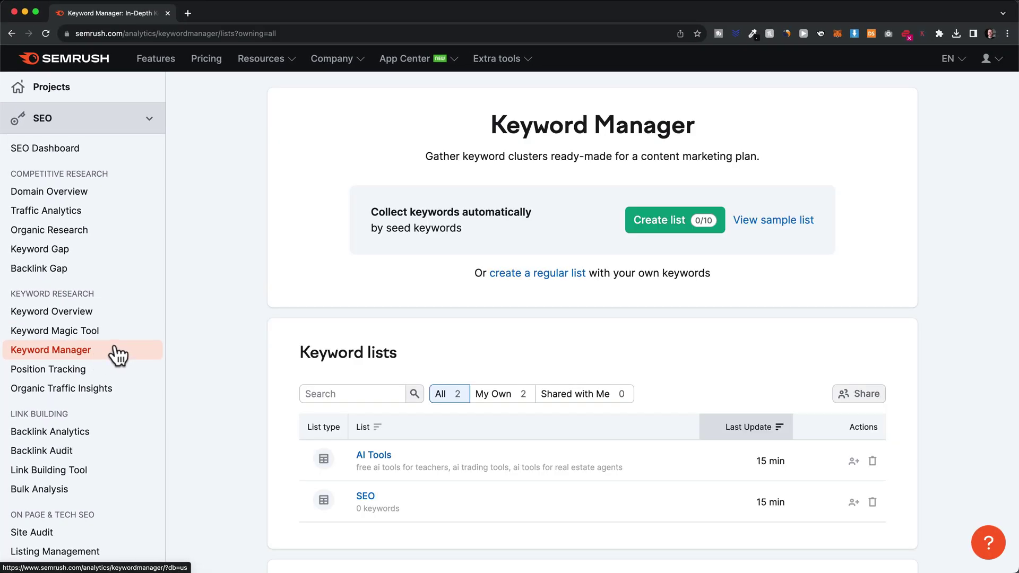
{"action": "scroll", "coordinate": [432, 364], "scroll_direction": "down", "scroll_amount": 3}
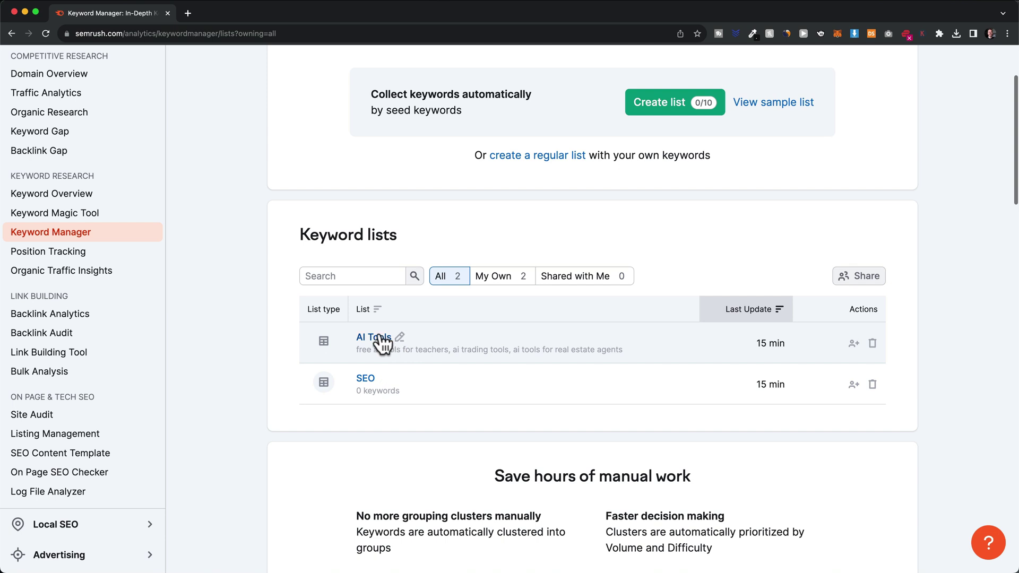
{"action": "left_click", "coordinate": [376, 340]}
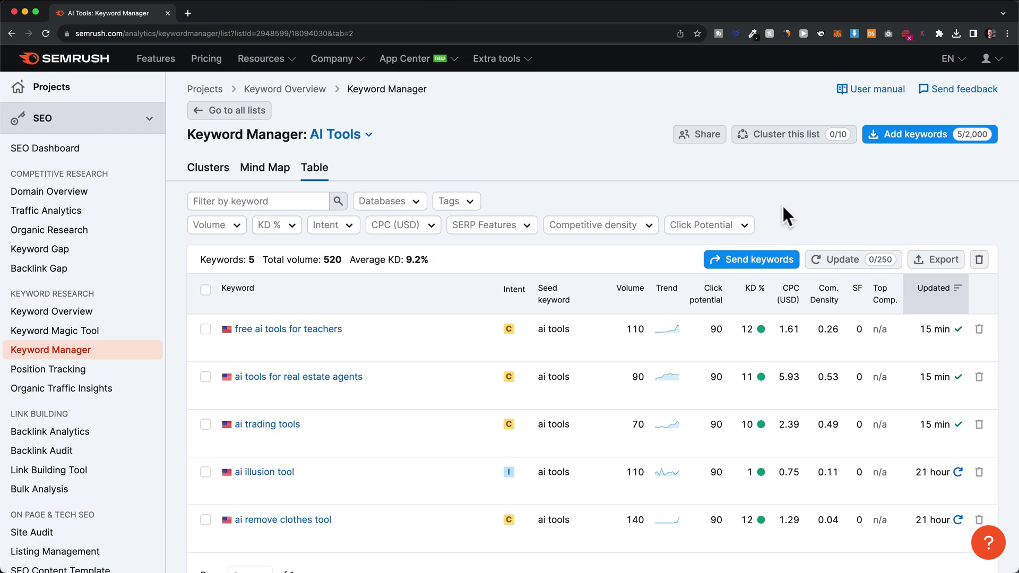
{"action": "scroll", "coordinate": [783, 207], "scroll_direction": "down", "scroll_amount": 2}
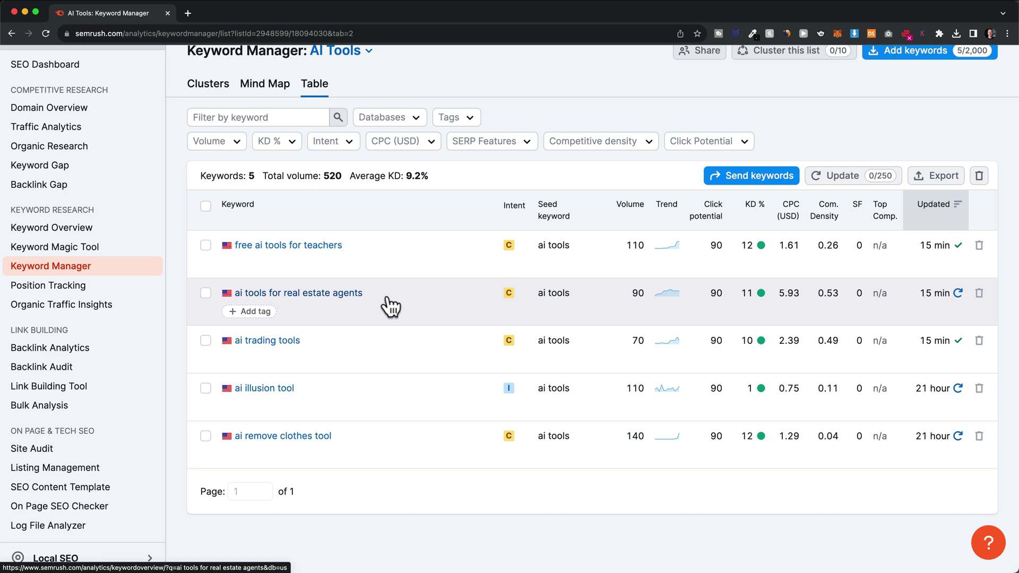
{"action": "left_click", "coordinate": [317, 294]}
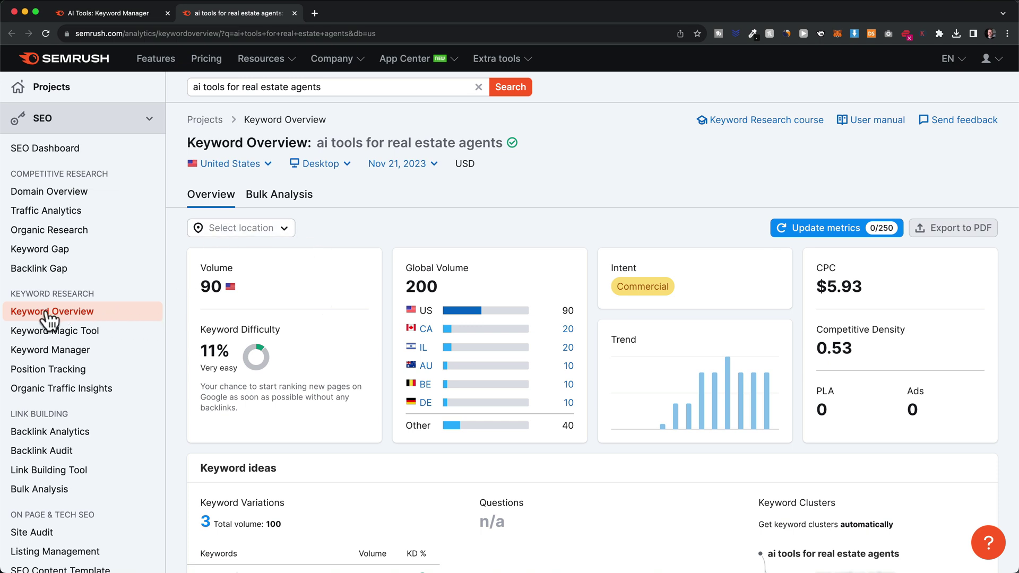
- Review the overview metrics for the real estate agents keyword, including the explanation of its Commercial intent
{"action": "left_click_drag", "start_coordinate": [195, 86], "coordinate": [330, 91]}
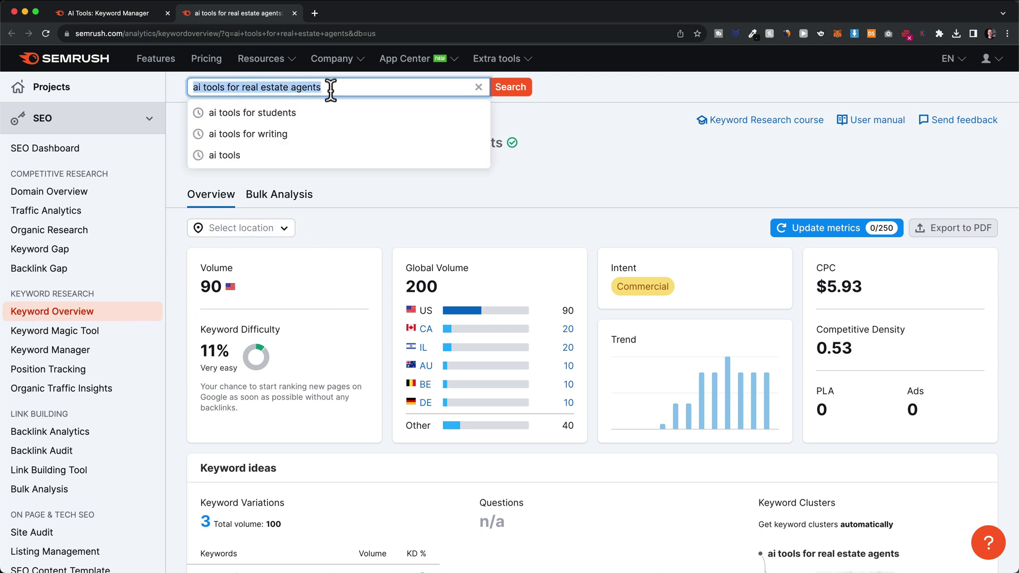
{"action": "left_click", "coordinate": [616, 164]}
{"action": "scroll", "coordinate": [621, 223], "scroll_direction": "down", "scroll_amount": 3}
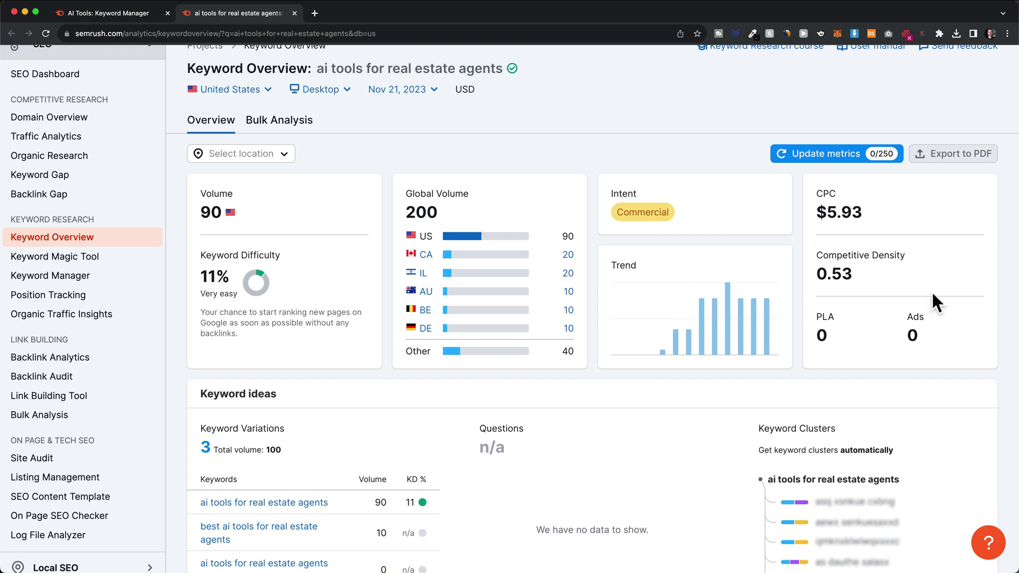
{"action": "mouse_move", "coordinate": [643, 213]}
{"action": "scroll", "coordinate": [643, 213], "scroll_direction": "down", "scroll_amount": 5}
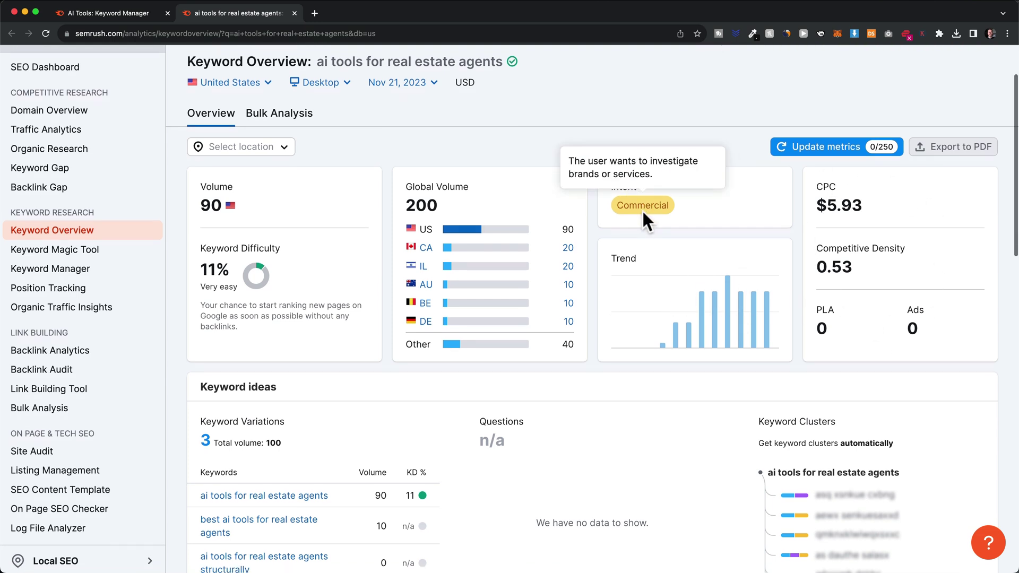
- Examine the top ten URLs in the SERP Analysis table, comparing their Page AS values
{"action": "scroll", "coordinate": [644, 215], "scroll_direction": "down", "scroll_amount": 5}
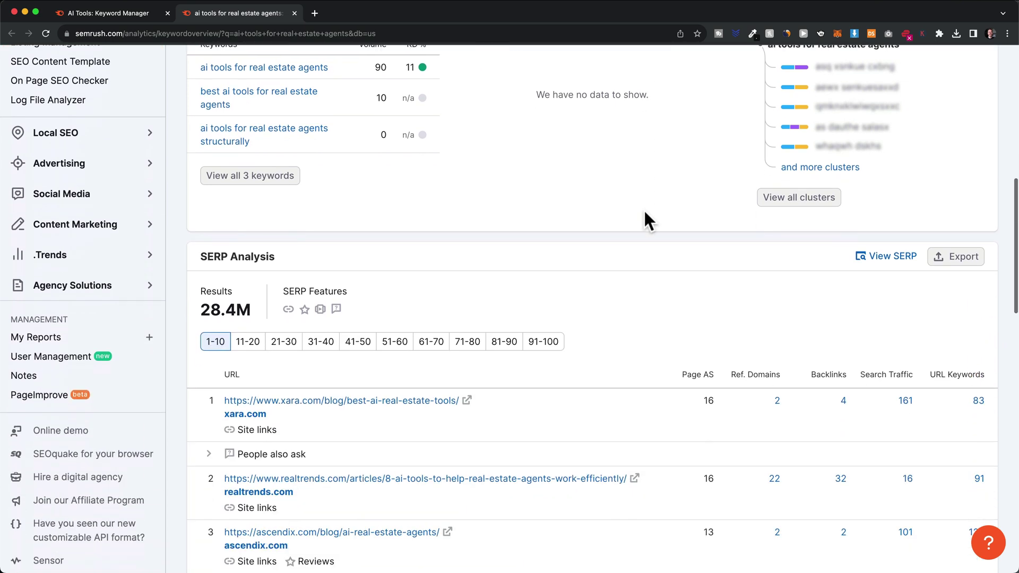
{"action": "mouse_move", "coordinate": [262, 120]}
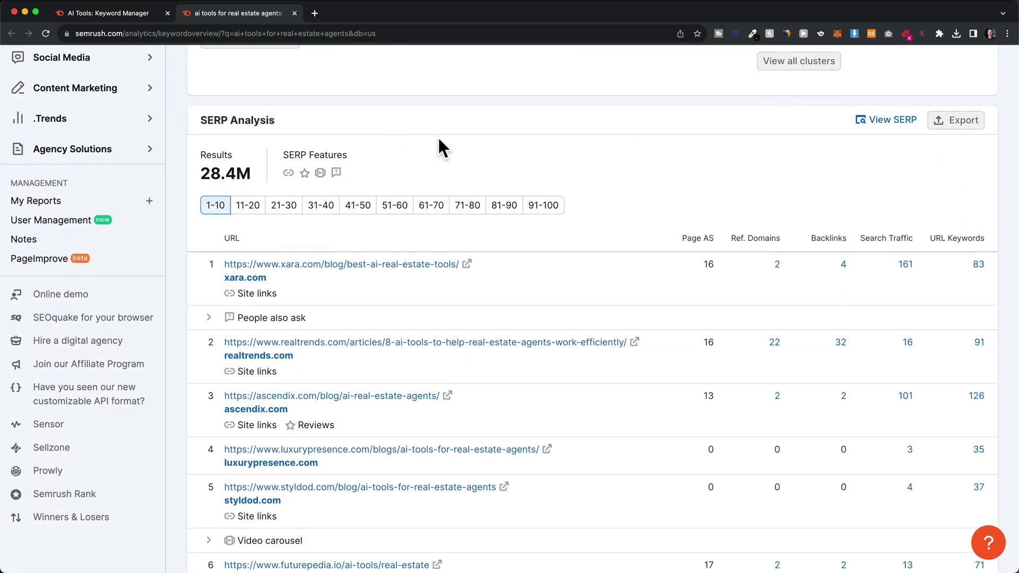
{"action": "scroll", "coordinate": [438, 138], "scroll_direction": "down", "scroll_amount": 1}
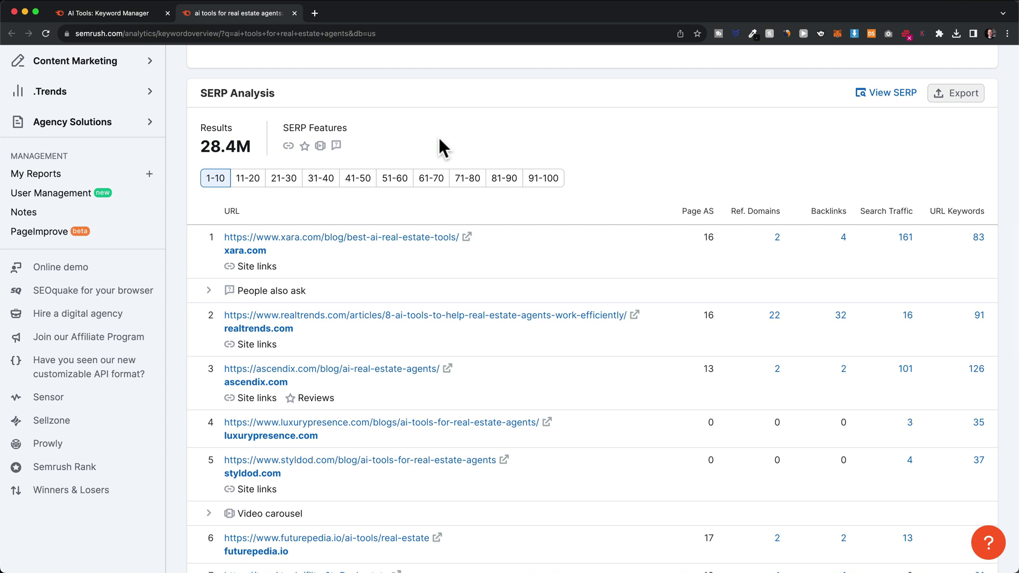
{"action": "scroll", "coordinate": [572, 270], "scroll_direction": "down", "scroll_amount": 3}
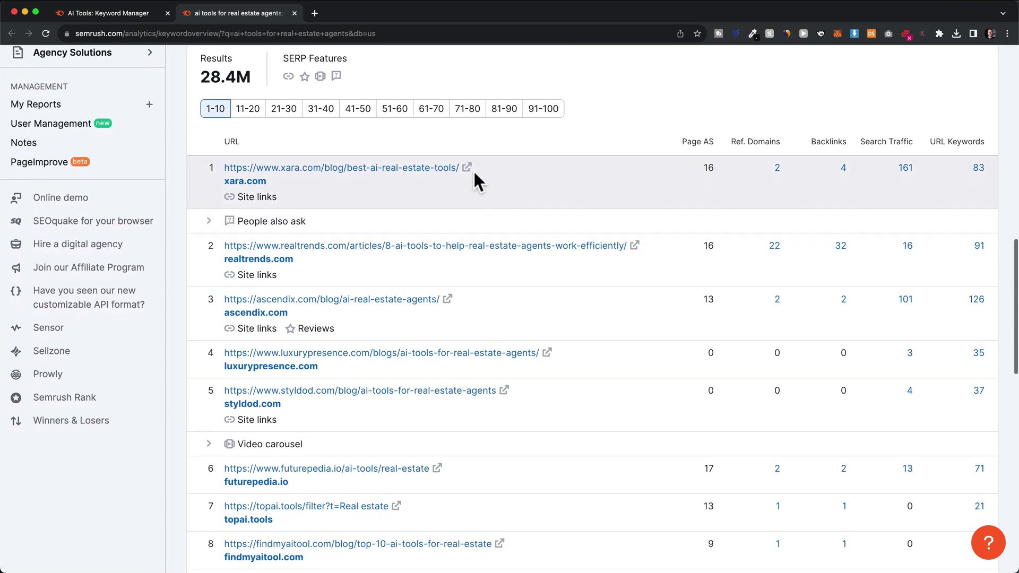
{"action": "scroll", "coordinate": [476, 175], "scroll_direction": "down", "scroll_amount": 1}
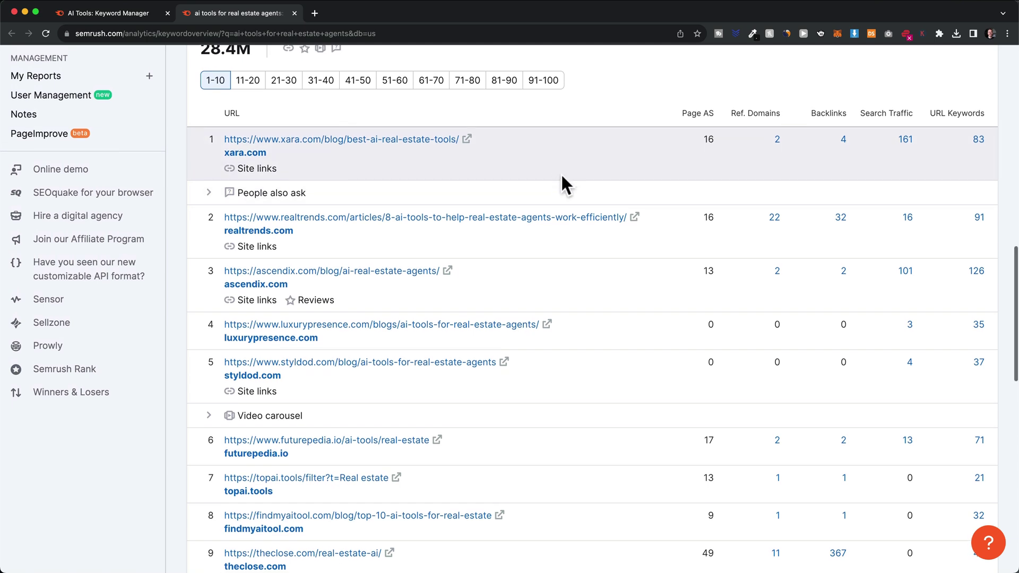
{"action": "scroll", "coordinate": [565, 177], "scroll_direction": "up", "scroll_amount": 1}
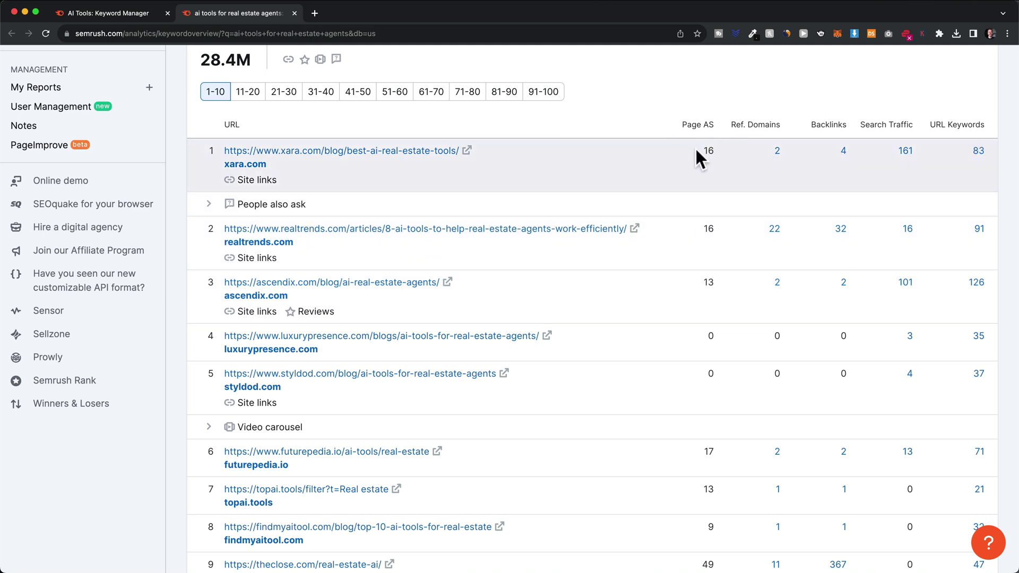
{"action": "mouse_move", "coordinate": [704, 126]}
{"action": "left_click", "coordinate": [727, 238]}
{"action": "scroll", "coordinate": [728, 237], "scroll_direction": "down", "scroll_amount": 3}
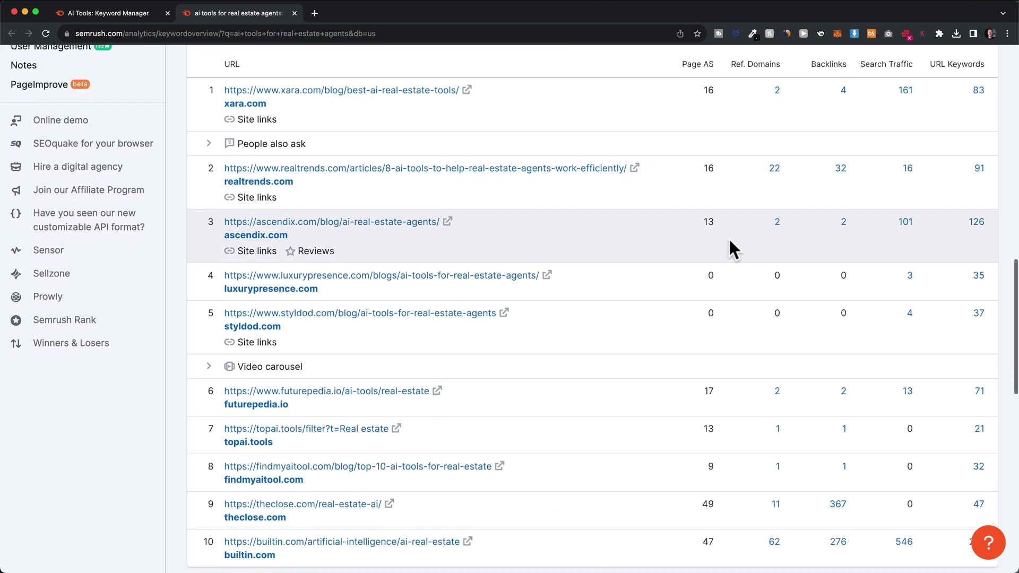
{"action": "scroll", "coordinate": [650, 265], "scroll_direction": "down", "scroll_amount": 1}
{"action": "left_click_drag", "start_coordinate": [692, 260], "coordinate": [732, 259]}
{"action": "scroll", "coordinate": [690, 266], "scroll_direction": "up", "scroll_amount": 3}
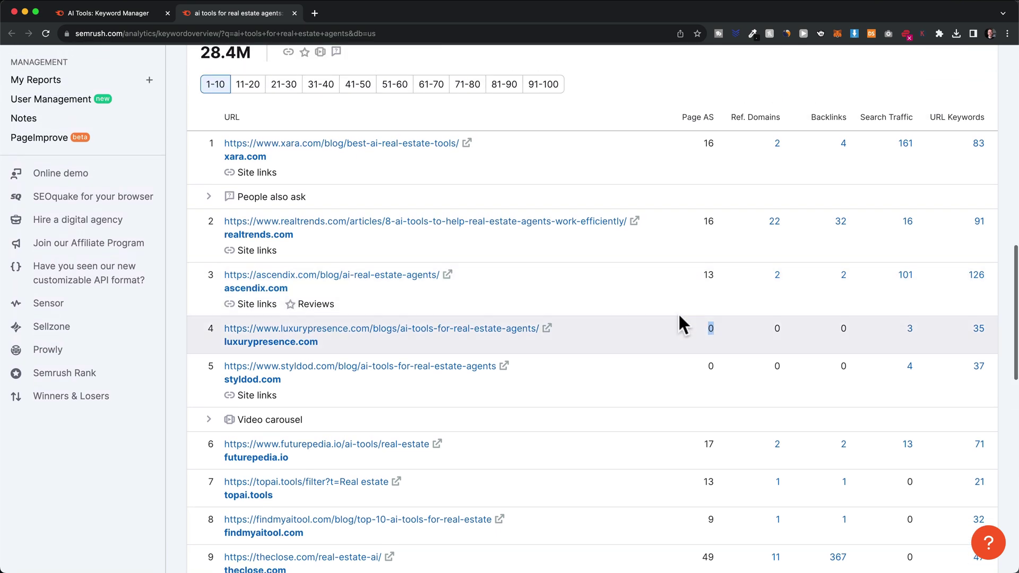
{"action": "left_click", "coordinate": [688, 330]}
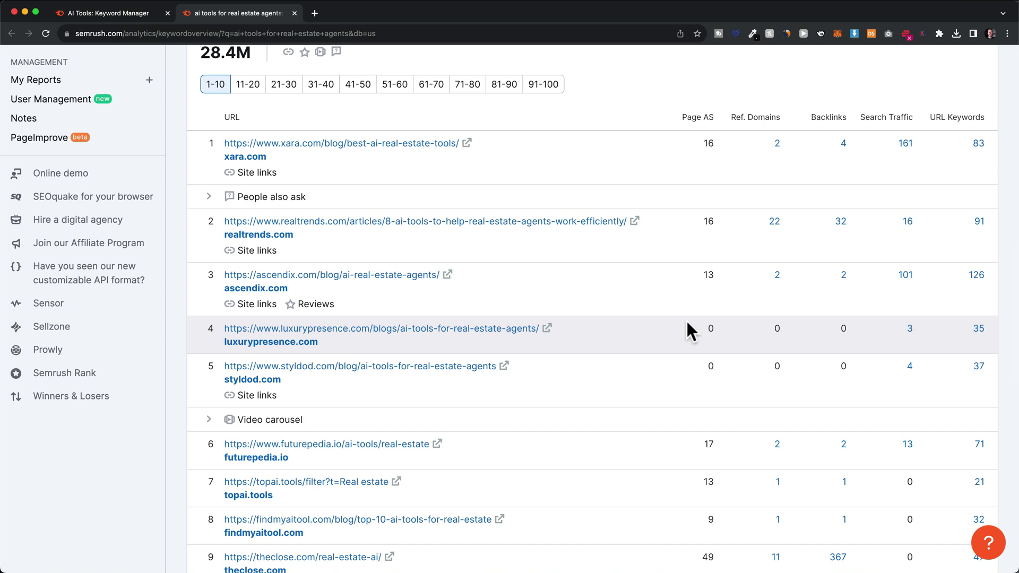
- Compare the referring domains and backlinks of the top ten pages in the SERP Analysis table
{"action": "mouse_move", "coordinate": [759, 113]}
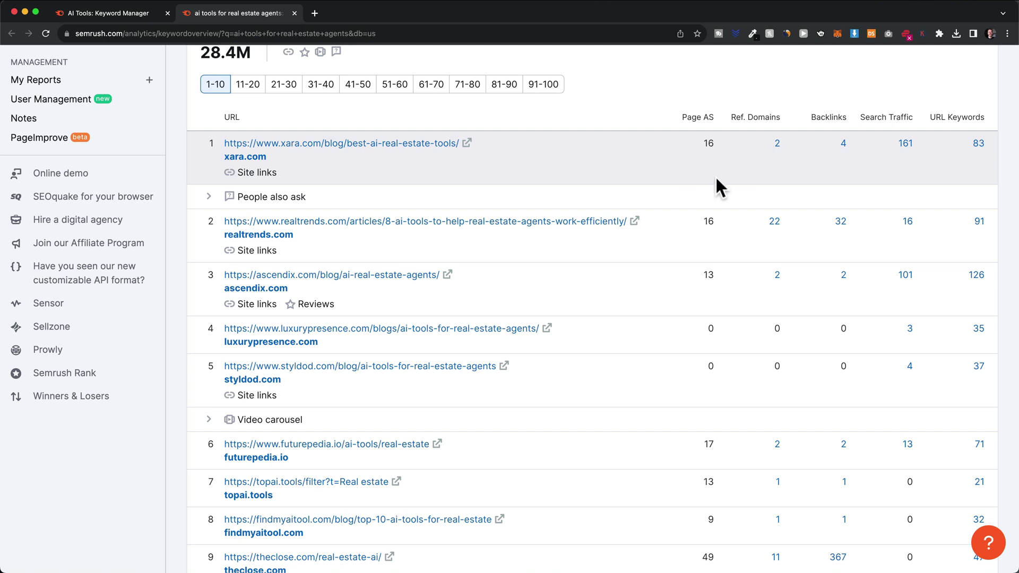
{"action": "scroll", "coordinate": [757, 165], "scroll_direction": "down", "scroll_amount": 3}
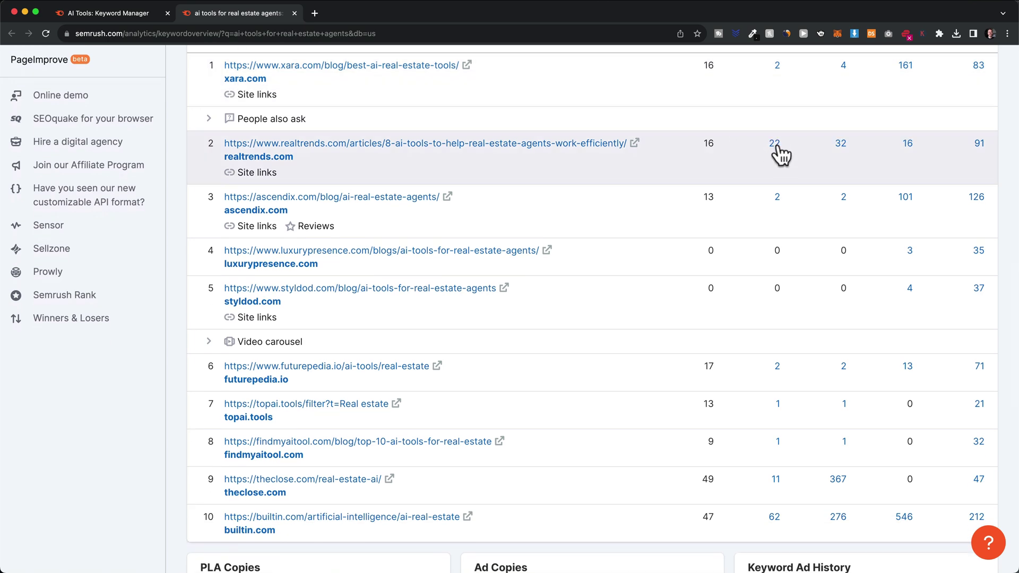
{"action": "scroll", "coordinate": [774, 154], "scroll_direction": "up", "scroll_amount": 1}
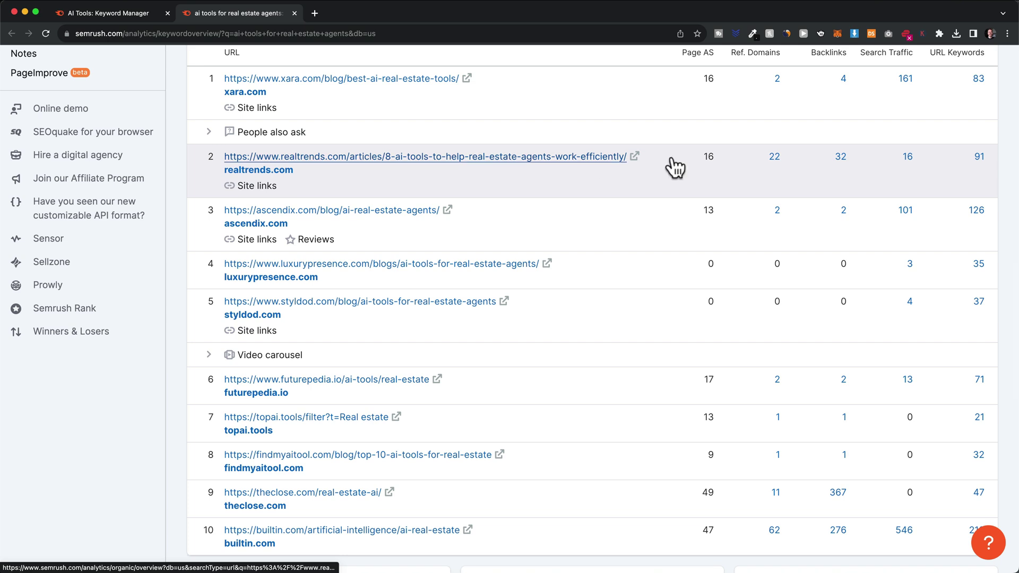
{"action": "scroll", "coordinate": [778, 214], "scroll_direction": "down", "scroll_amount": 3}
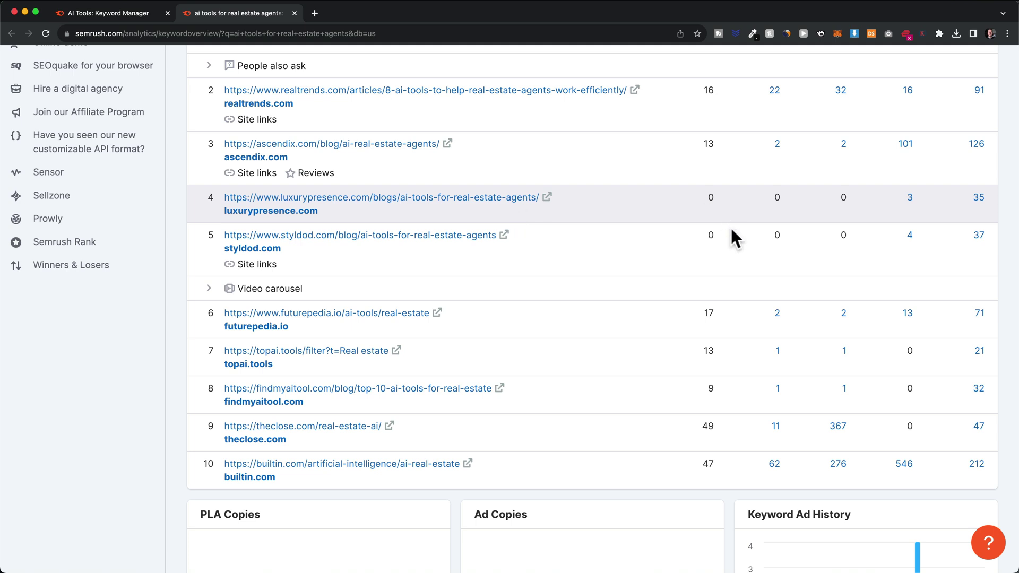
{"action": "scroll", "coordinate": [733, 252], "scroll_direction": "up", "scroll_amount": 4}
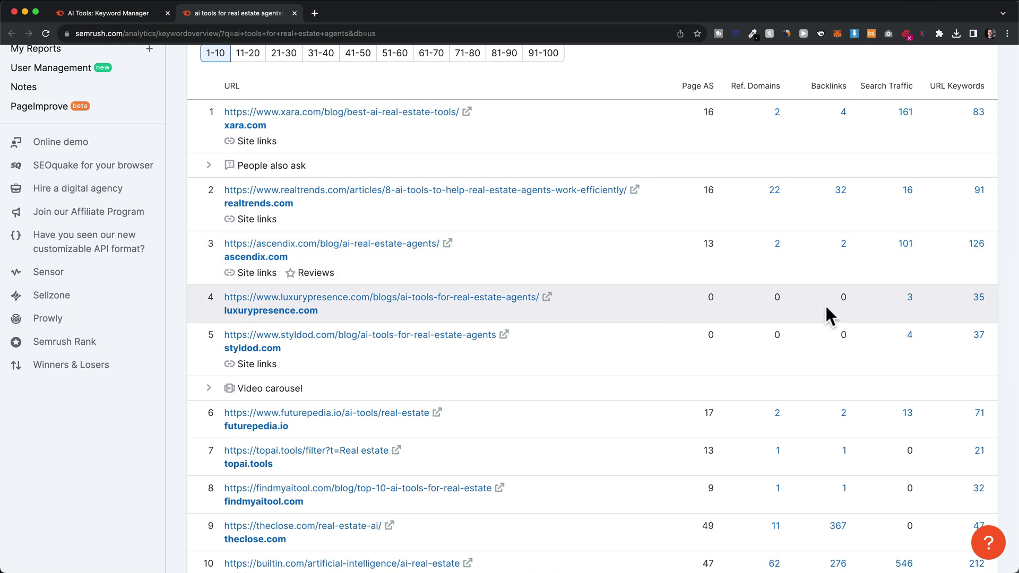
{"action": "scroll", "coordinate": [743, 298], "scroll_direction": "up", "scroll_amount": 2}
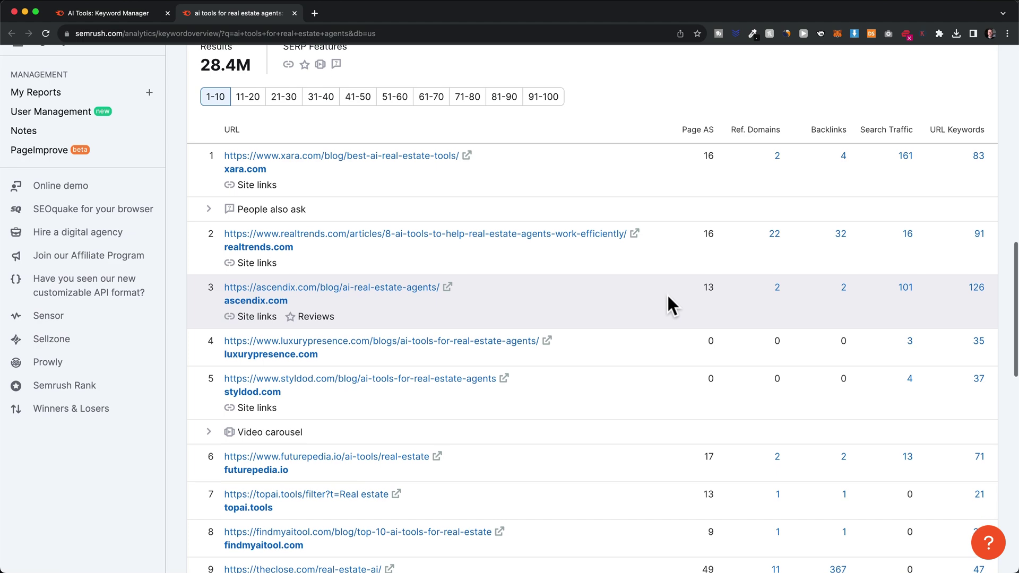
{"action": "scroll", "coordinate": [667, 293], "scroll_direction": "up", "scroll_amount": 1}
{"action": "scroll", "coordinate": [517, 349], "scroll_direction": "down", "scroll_amount": 1}
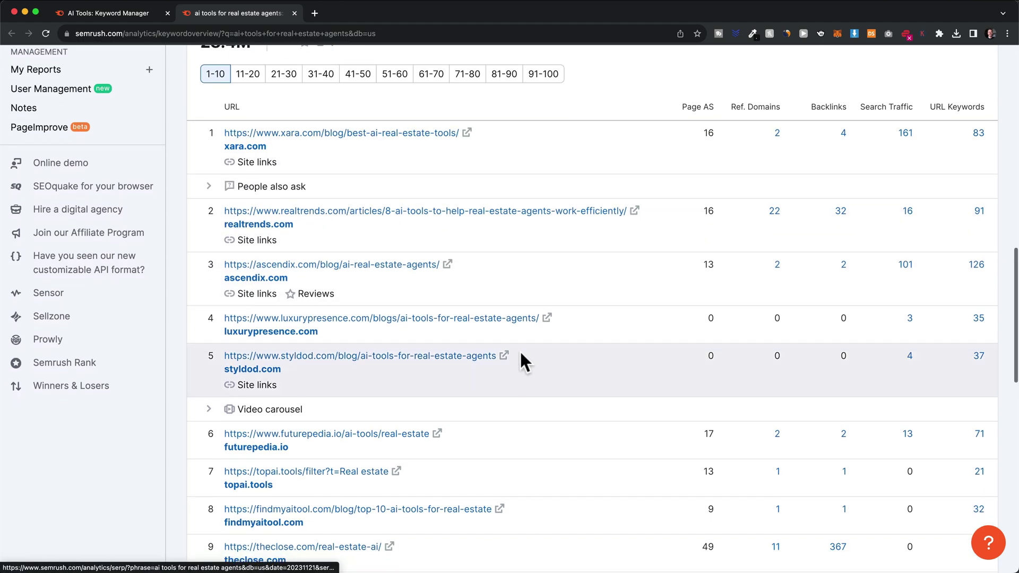
{"action": "scroll", "coordinate": [556, 333], "scroll_direction": "up", "scroll_amount": 1}
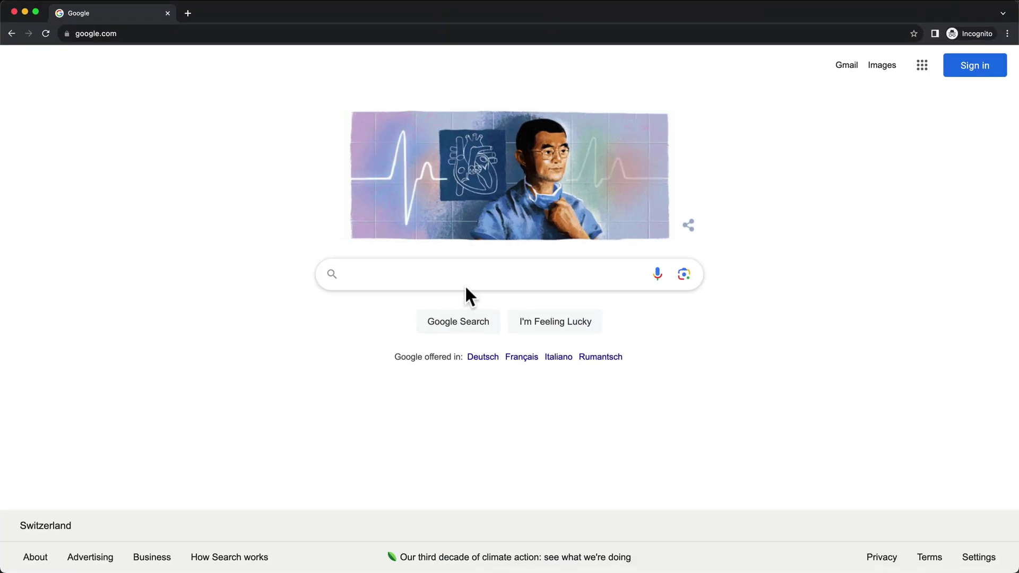
- Search Google in the incognito browser window for "ai tools for real estate agents"
{"action": "left_click", "coordinate": [462, 279]}
{"action": "type", "text": "ai tools for real estate agents"}
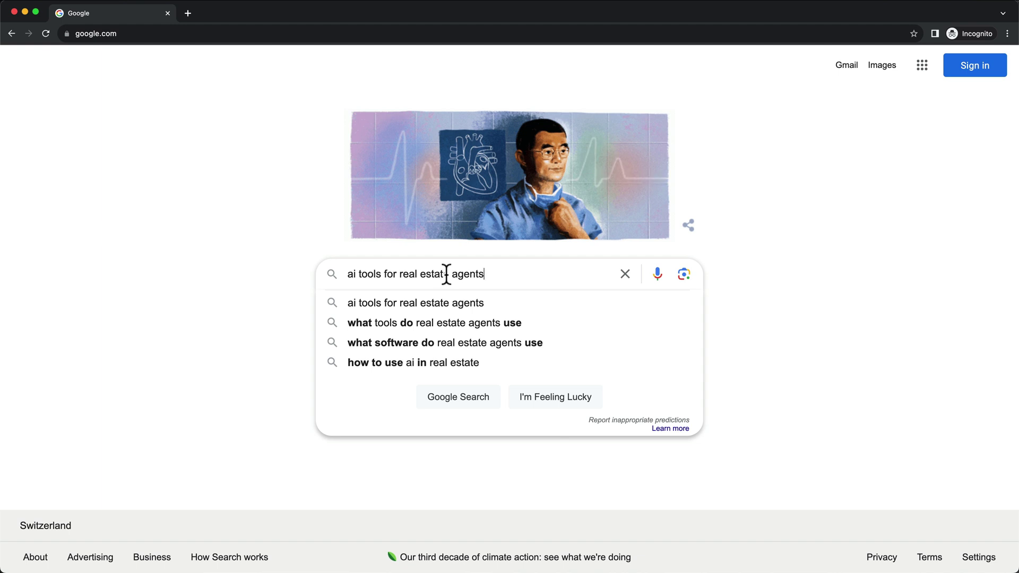
{"action": "key", "text": "Return"}
- Examine the first page of Google results, checking the titles of ranking articles, the related questions and the video results
{"action": "scroll", "coordinate": [734, 333], "scroll_direction": "down", "scroll_amount": 1}
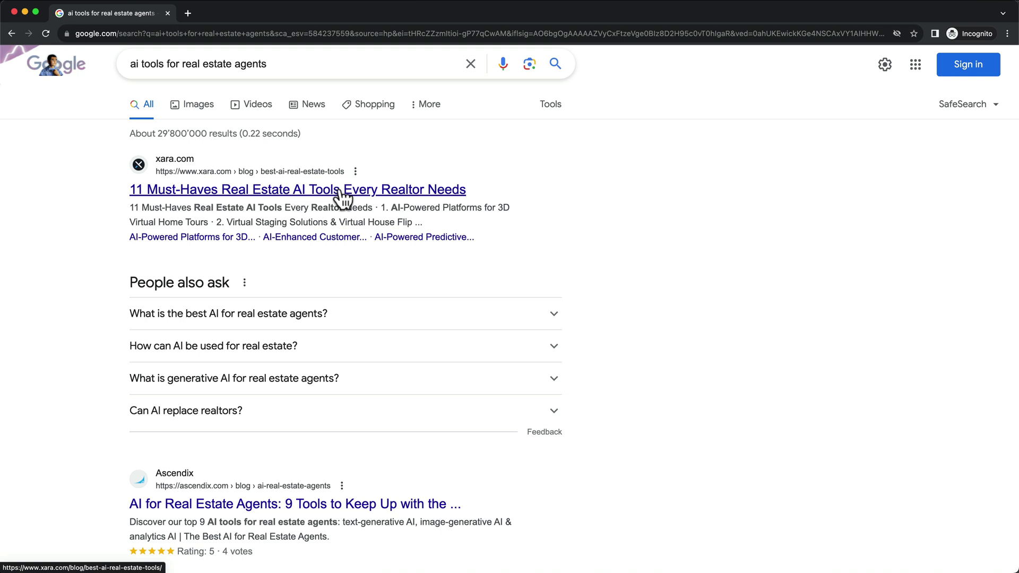
{"action": "scroll", "coordinate": [428, 203], "scroll_direction": "down", "scroll_amount": 5}
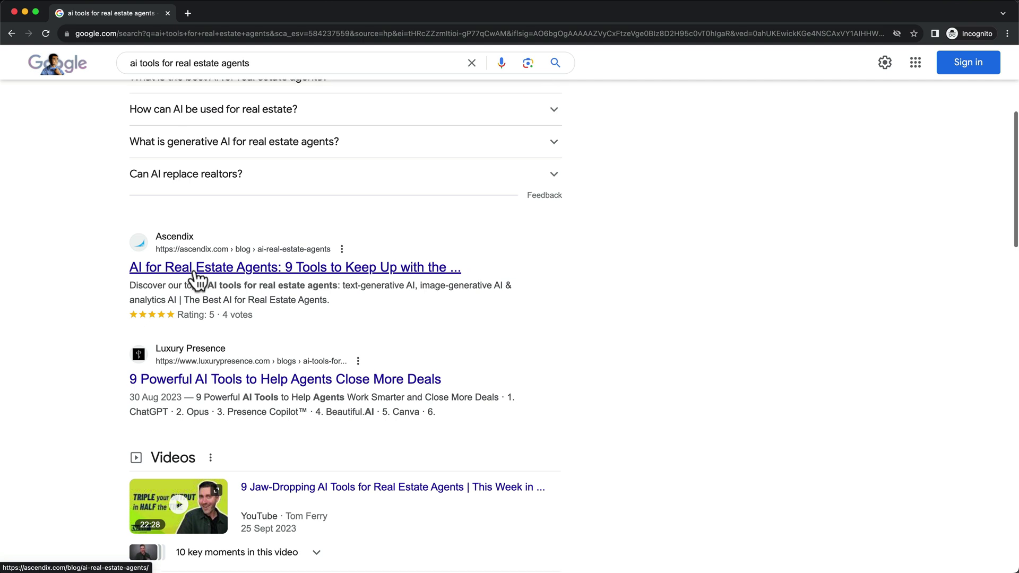
{"action": "scroll", "coordinate": [265, 276], "scroll_direction": "down", "scroll_amount": 1}
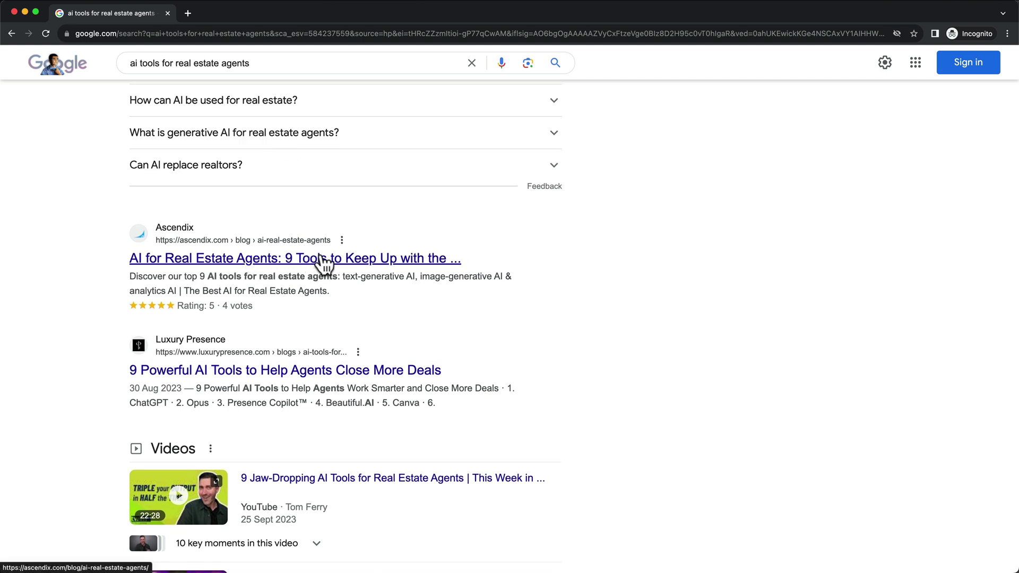
{"action": "scroll", "coordinate": [451, 256], "scroll_direction": "down", "scroll_amount": 1}
{"action": "scroll", "coordinate": [240, 307], "scroll_direction": "down", "scroll_amount": 1}
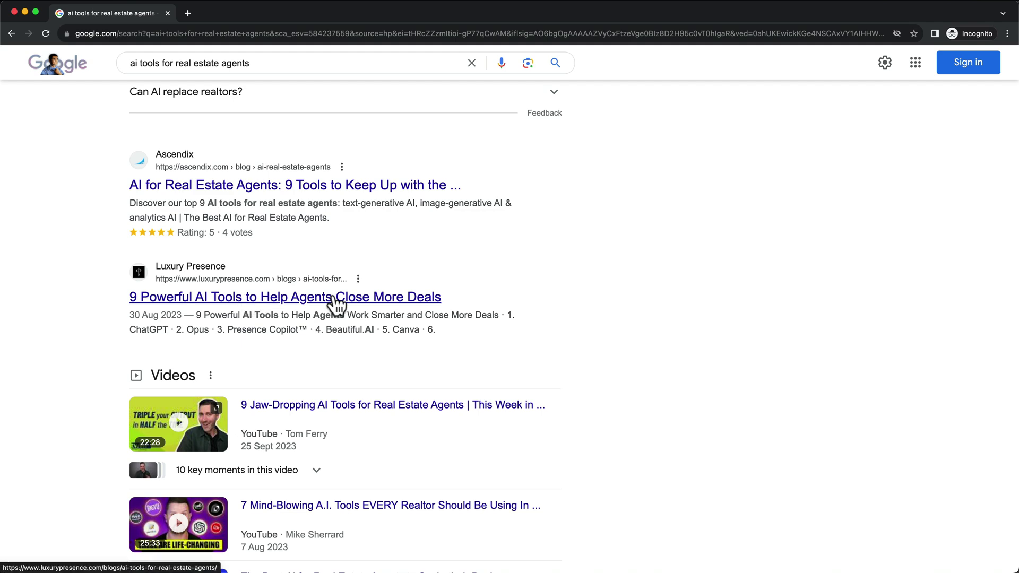
{"action": "scroll", "coordinate": [340, 303], "scroll_direction": "up", "scroll_amount": 6}
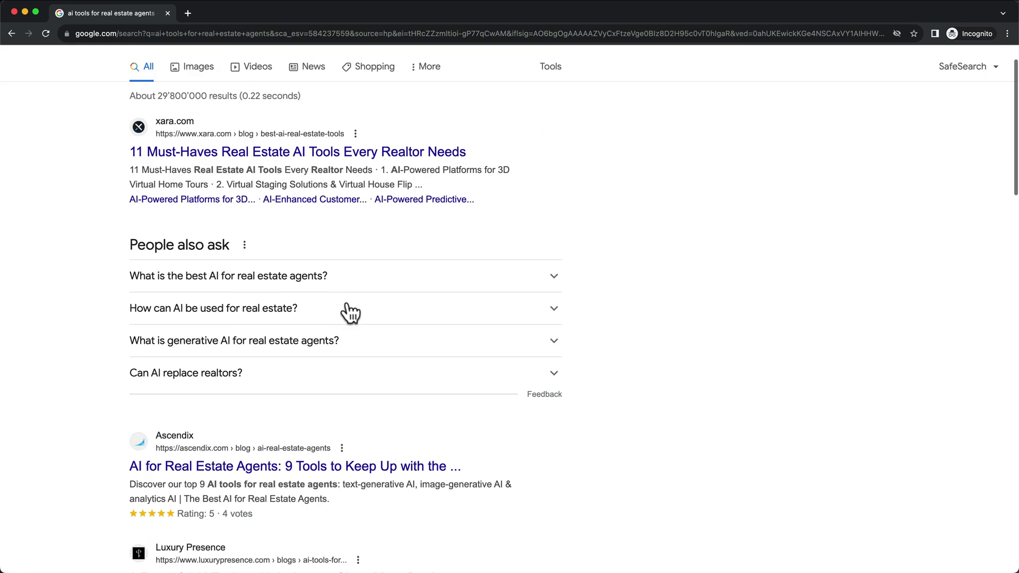
{"action": "scroll", "coordinate": [325, 227], "scroll_direction": "down", "scroll_amount": 6}
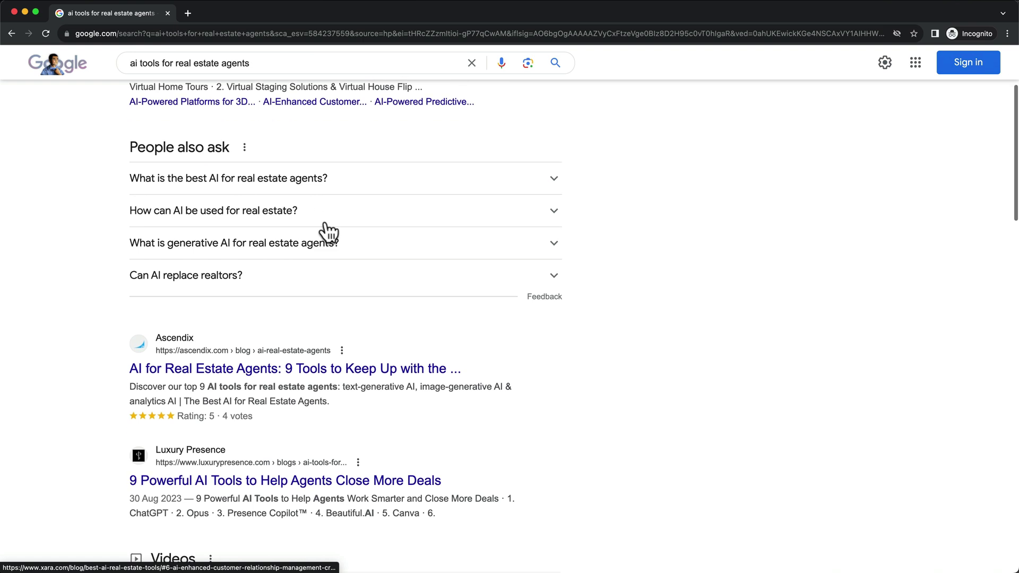
{"action": "scroll", "coordinate": [348, 282], "scroll_direction": "down", "scroll_amount": 8}
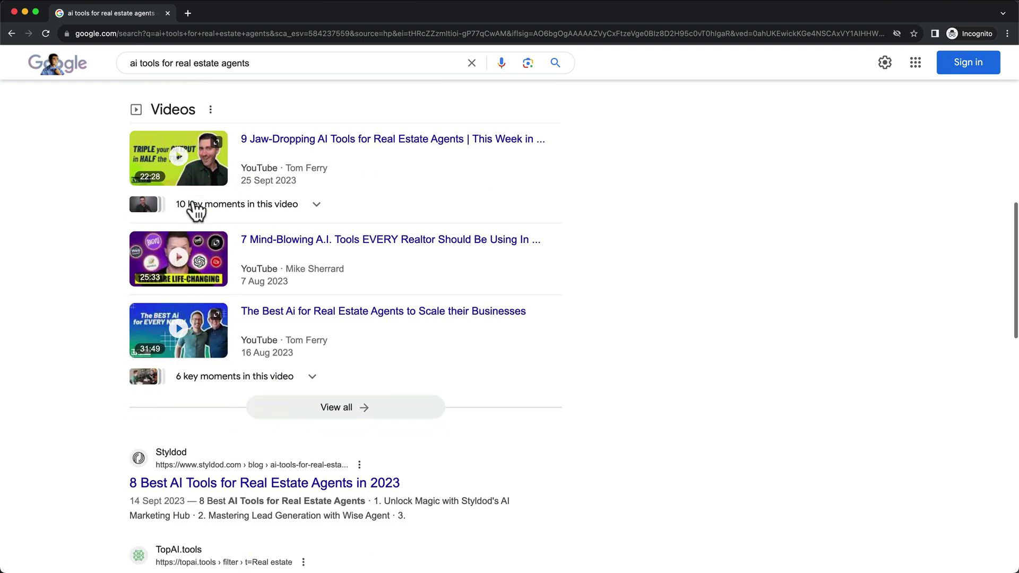
{"action": "scroll", "coordinate": [192, 350], "scroll_direction": "down", "scroll_amount": 4}
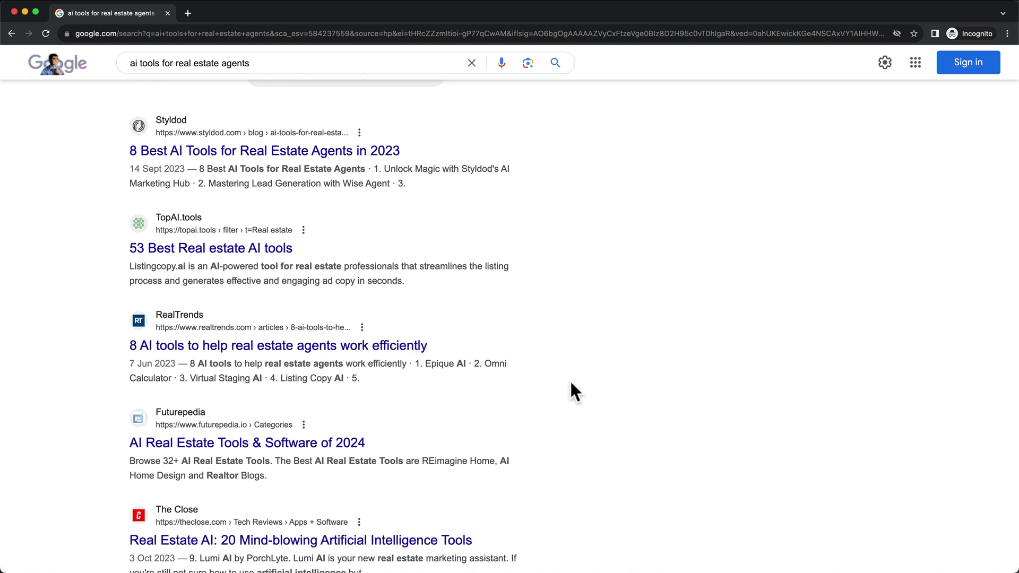
{"action": "scroll", "coordinate": [573, 390], "scroll_direction": "up", "scroll_amount": 2}
{"action": "scroll", "coordinate": [576, 387], "scroll_direction": "up", "scroll_amount": 15}
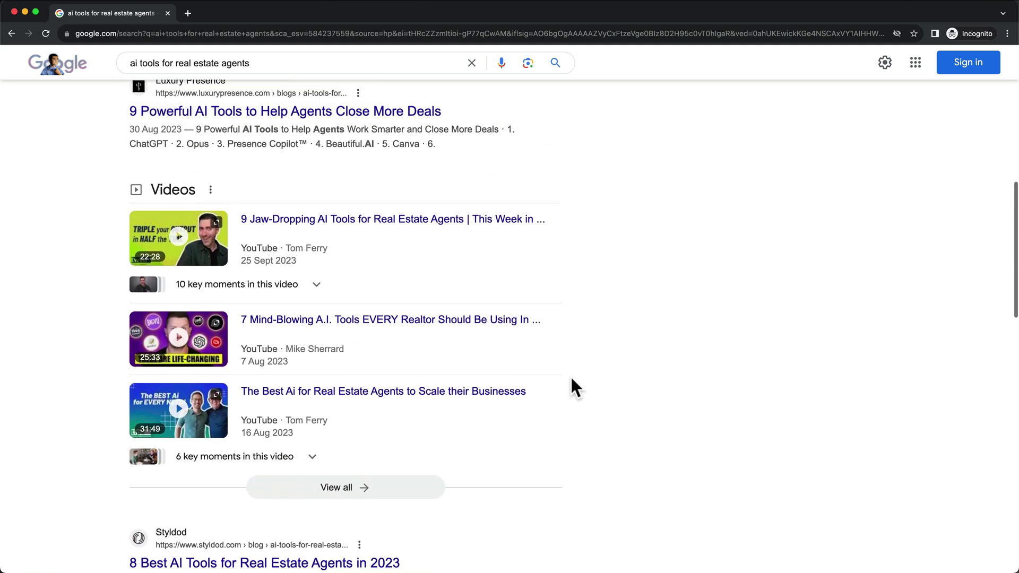
- Open the ranking articles from Xara, Ascendix, Luxury Presence and Styldod in separate background tabs from the Google results
{"action": "scroll", "coordinate": [576, 375], "scroll_direction": "up", "scroll_amount": 2}
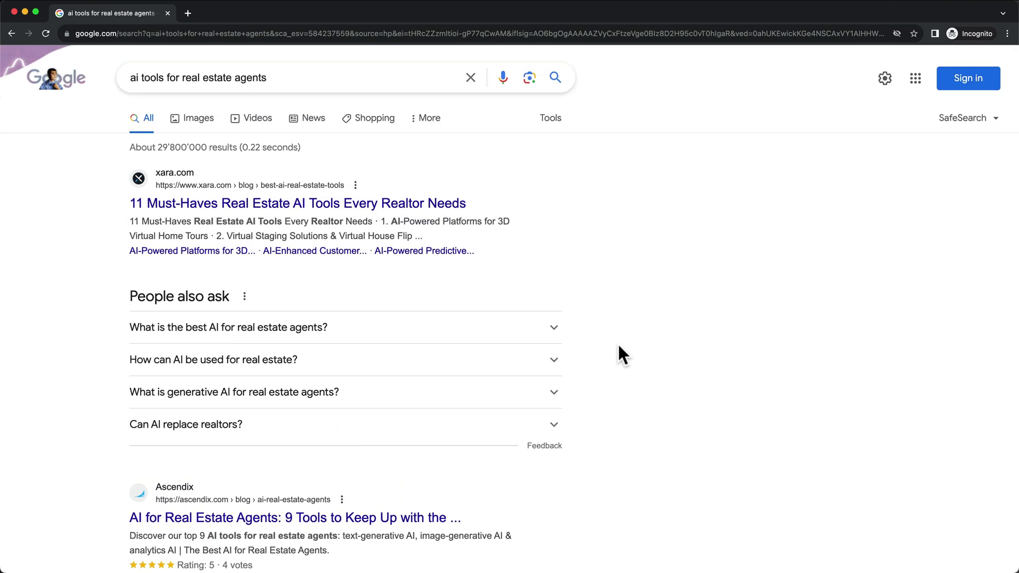
{"action": "left_click", "coordinate": [297, 209], "text": "super"}
{"action": "scroll", "coordinate": [236, 441], "scroll_direction": "down", "scroll_amount": 2}
{"action": "left_click", "coordinate": [236, 412], "text": "super"}
{"action": "scroll", "coordinate": [237, 412], "scroll_direction": "down", "scroll_amount": 4}
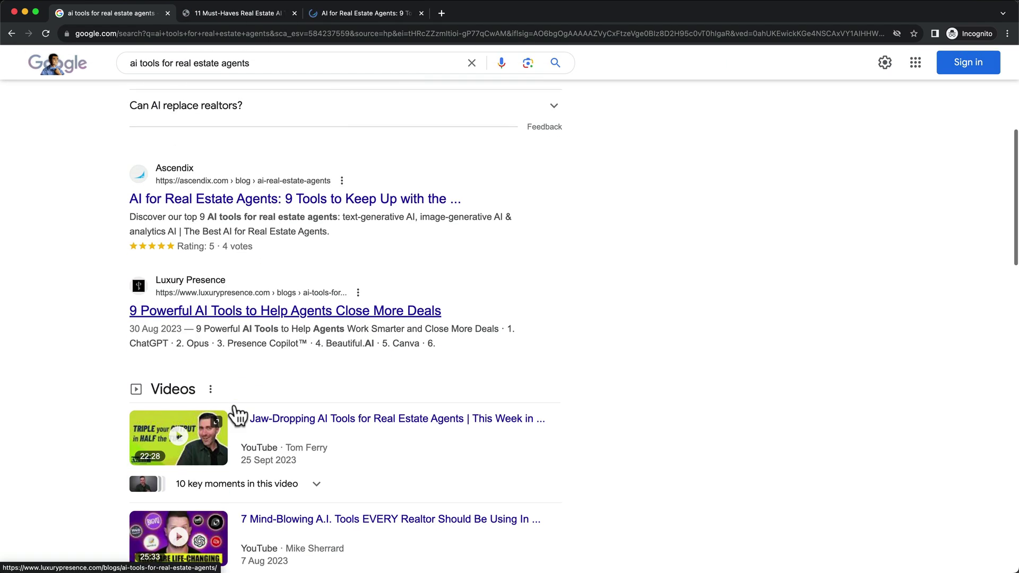
{"action": "left_click", "coordinate": [237, 313], "text": "super"}
{"action": "scroll", "coordinate": [237, 322], "scroll_direction": "down", "scroll_amount": 8}
{"action": "left_click", "coordinate": [253, 357], "text": "super"}
- Skim the Xara article on real estate AI tools, checking its table of contents, tool sections and promotion of its own product
{"action": "left_click", "coordinate": [241, 14]}
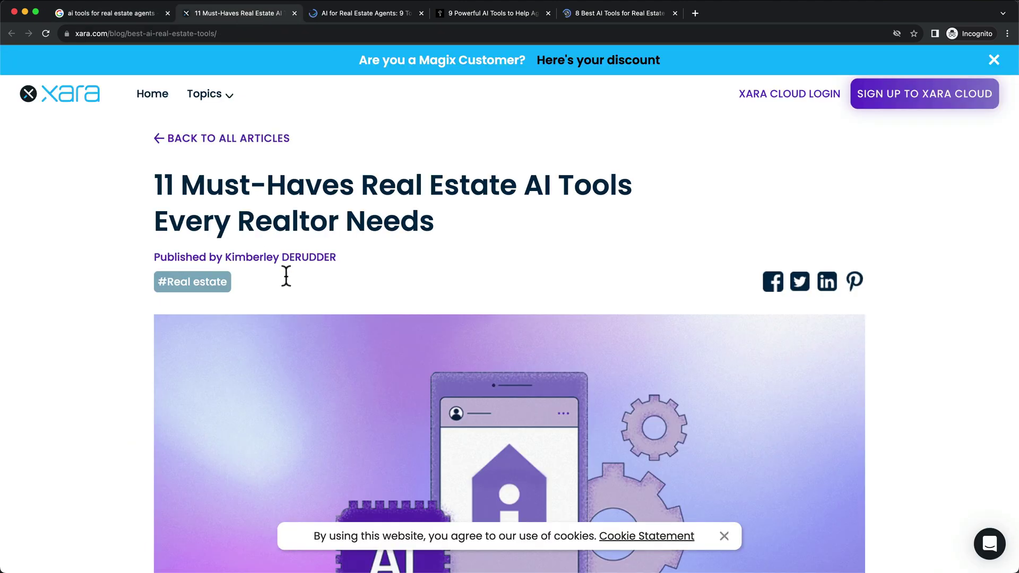
{"action": "scroll", "coordinate": [354, 228], "scroll_direction": "down", "scroll_amount": 2}
{"action": "scroll", "coordinate": [354, 229], "scroll_direction": "down", "scroll_amount": 11}
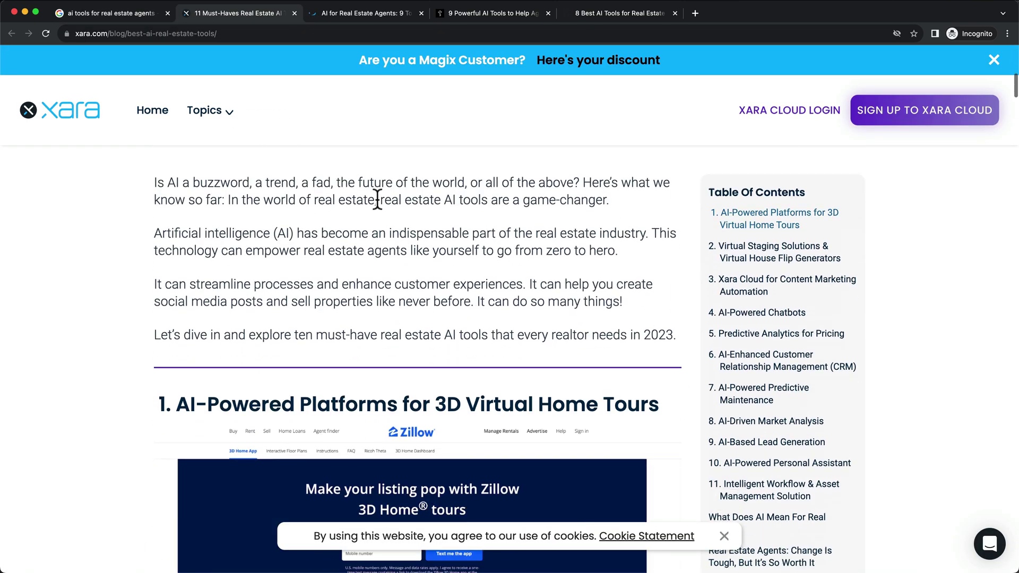
{"action": "scroll", "coordinate": [377, 201], "scroll_direction": "down", "scroll_amount": 12}
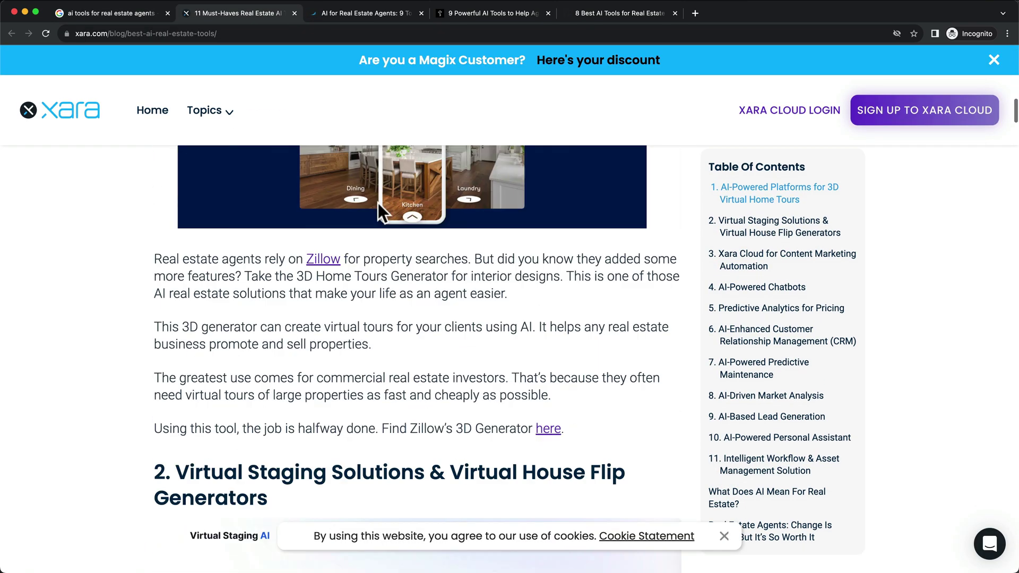
{"action": "scroll", "coordinate": [354, 191], "scroll_direction": "down", "scroll_amount": 19}
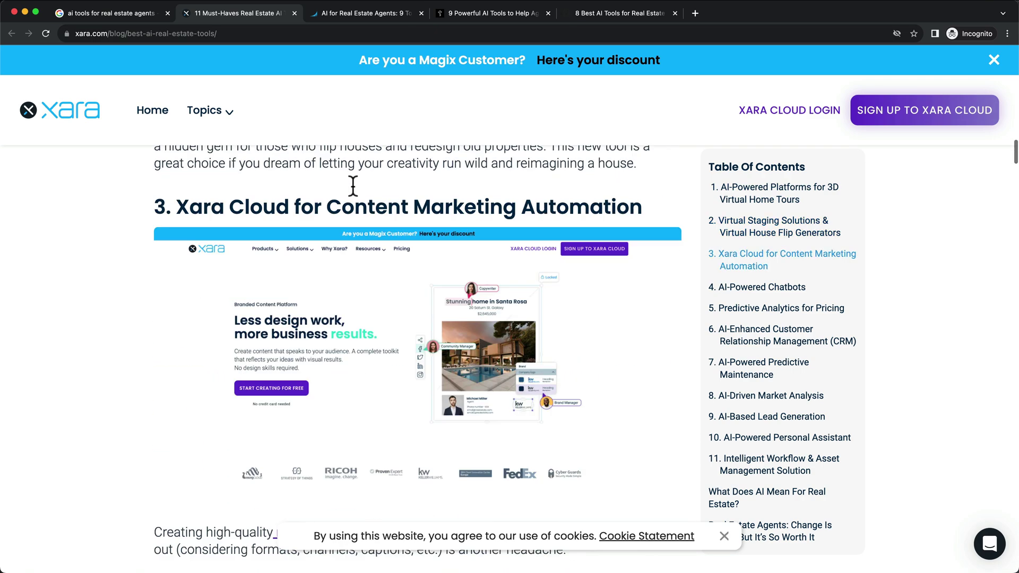
{"action": "scroll", "coordinate": [397, 250], "scroll_direction": "down", "scroll_amount": 9}
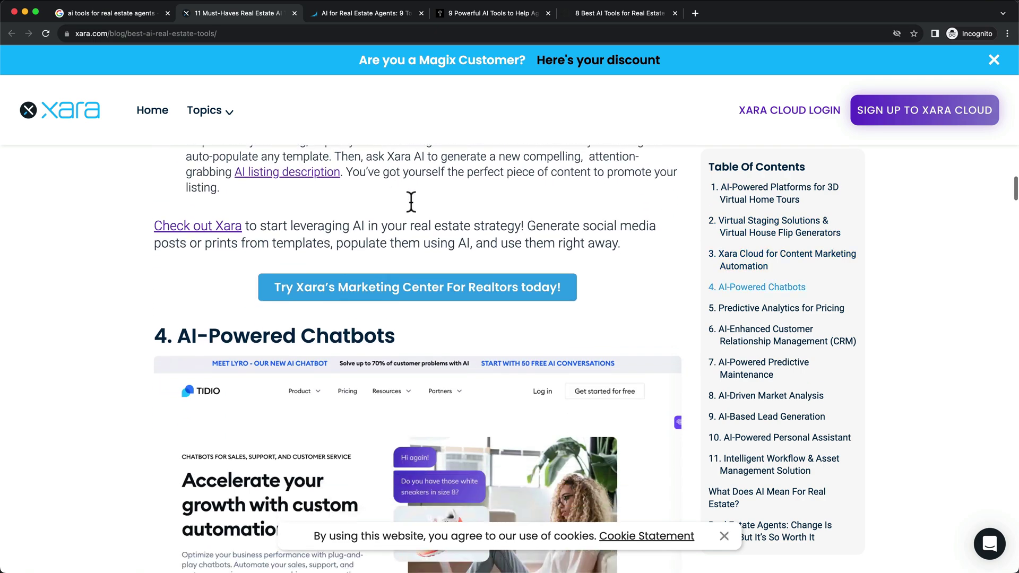
- Skim the Ascendix article on AI for real estate agents, checking its introduction, contents and the Epique section
{"action": "left_click", "coordinate": [354, 14]}
{"action": "scroll", "coordinate": [441, 343], "scroll_direction": "down", "scroll_amount": 9}
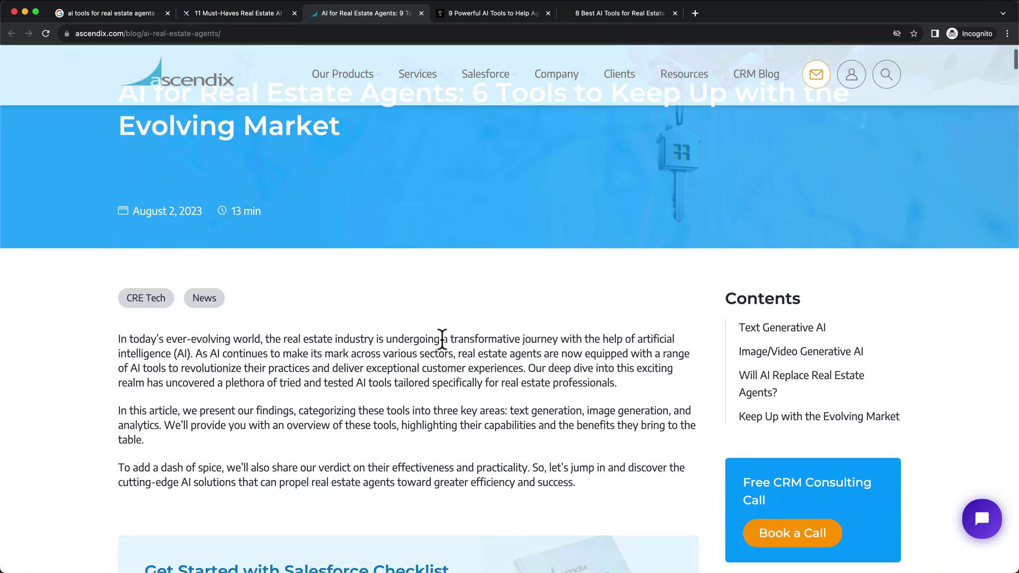
{"action": "scroll", "coordinate": [442, 342], "scroll_direction": "down", "scroll_amount": 7}
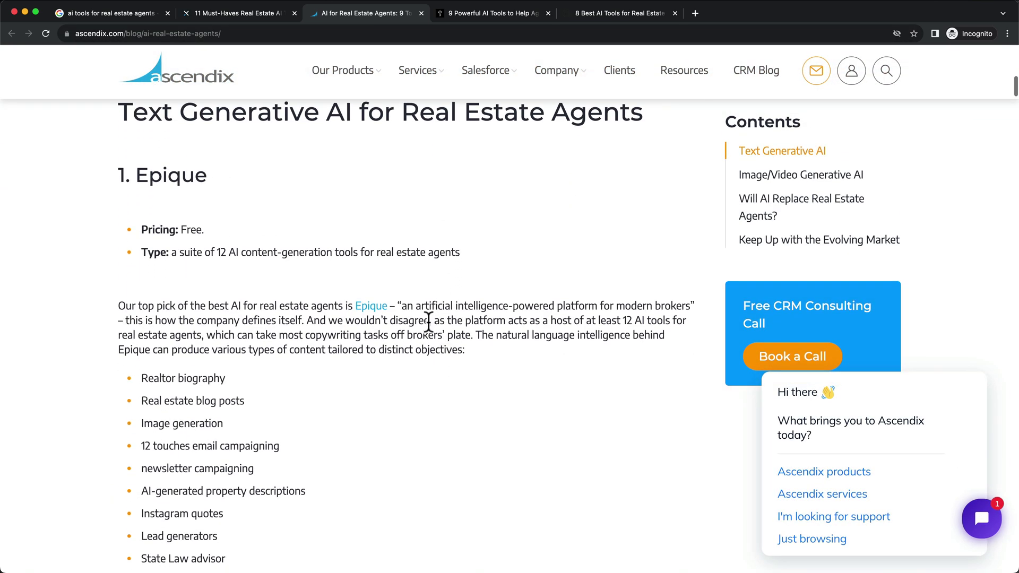
{"action": "scroll", "coordinate": [160, 166], "scroll_direction": "down", "scroll_amount": 4}
{"action": "scroll", "coordinate": [167, 170], "scroll_direction": "down", "scroll_amount": 20}
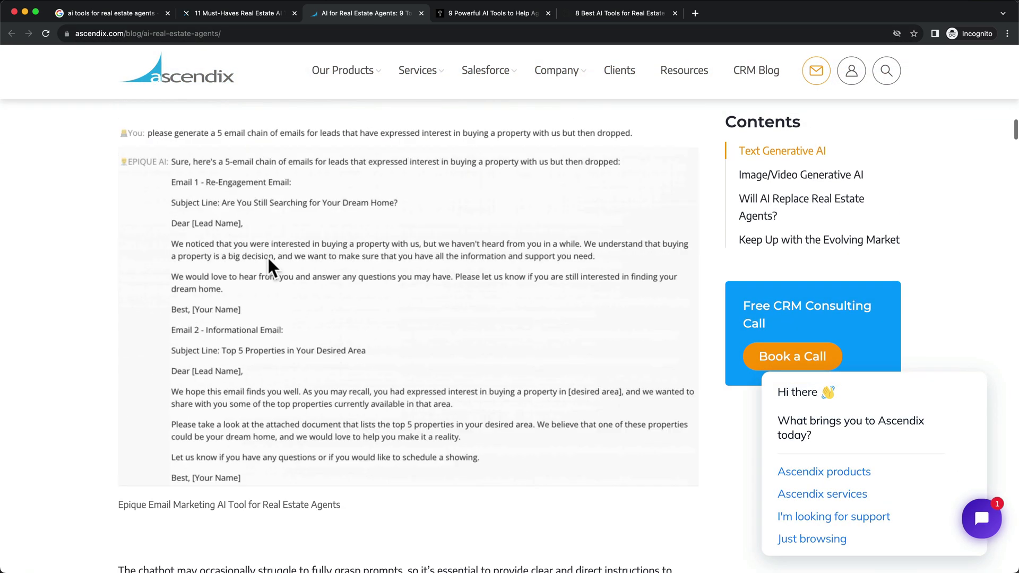
- Review the Luxury Presence article's tool list and ChatGPT section, dismissing the live demo popup
{"action": "left_click", "coordinate": [482, 14]}
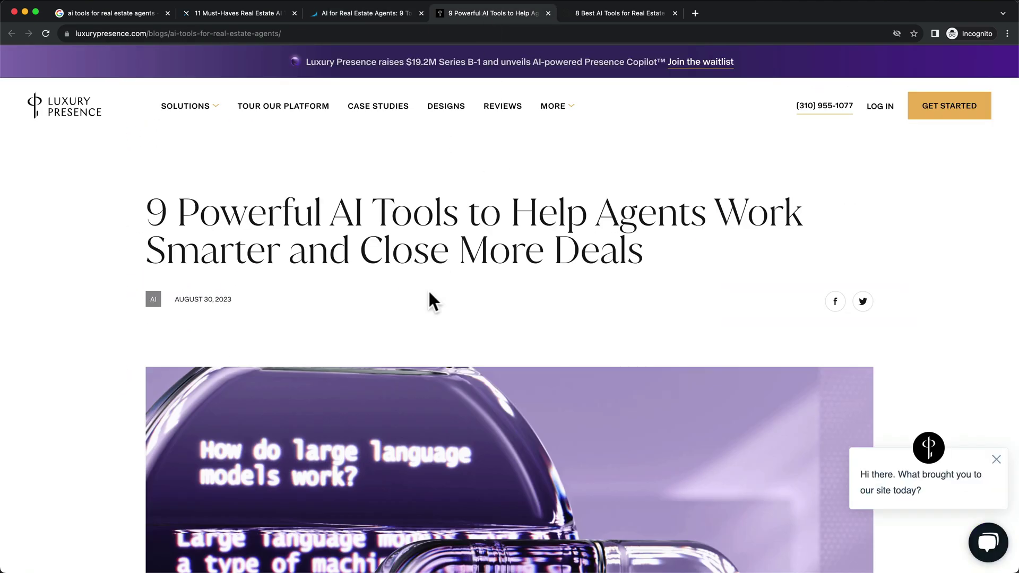
{"action": "scroll", "coordinate": [429, 290], "scroll_direction": "down", "scroll_amount": 10}
{"action": "scroll", "coordinate": [429, 291], "scroll_direction": "down", "scroll_amount": 15}
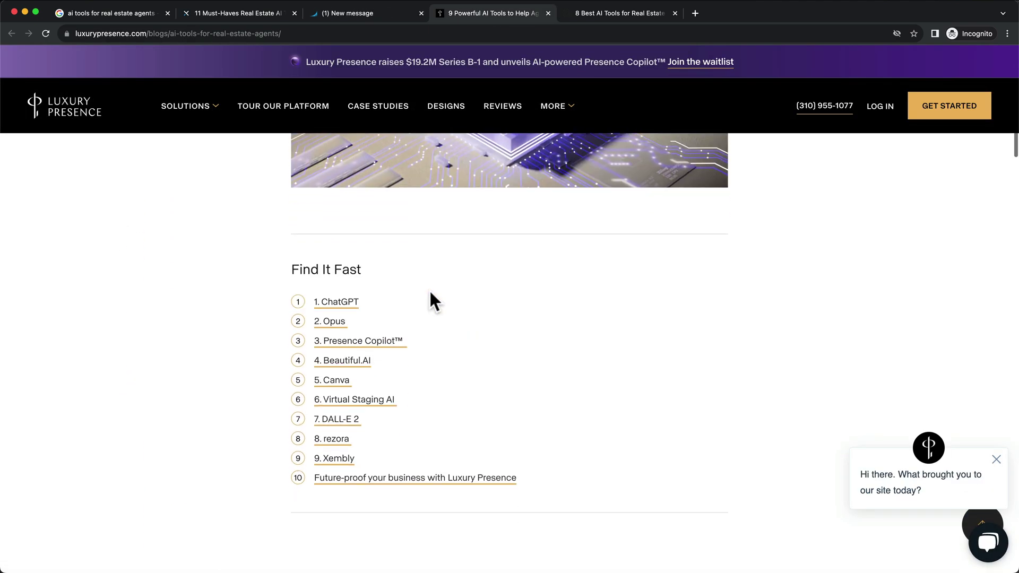
{"action": "scroll", "coordinate": [434, 289], "scroll_direction": "down", "scroll_amount": 2}
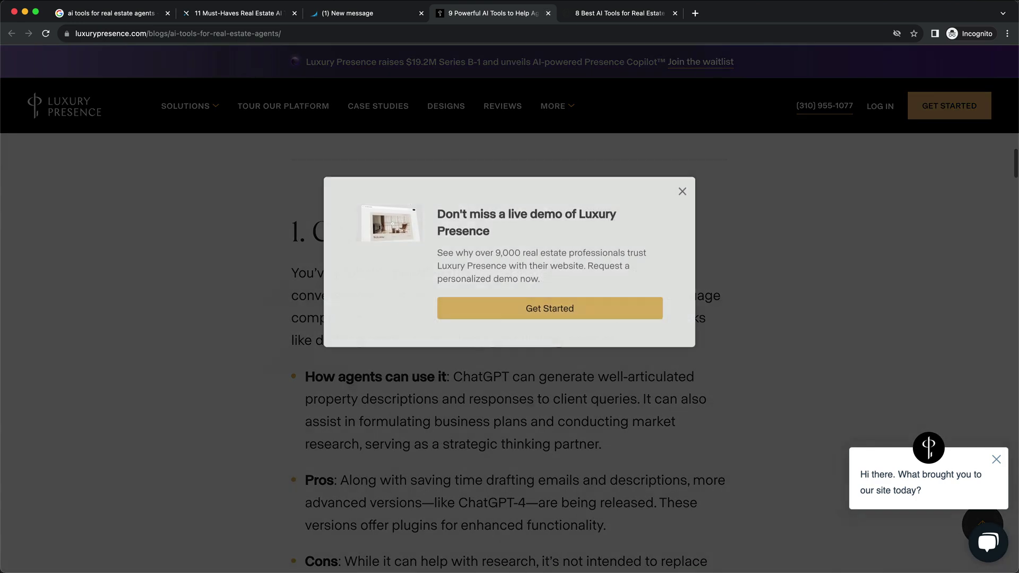
{"action": "left_click", "coordinate": [679, 190]}
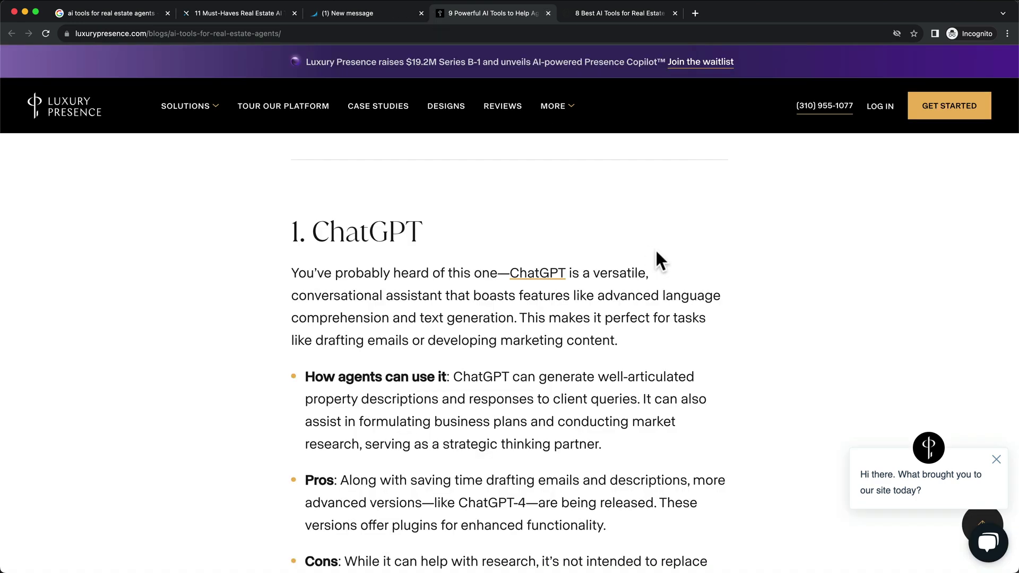
- Switch back to the Semrush browser window and open the SEO Content Template tool
{"action": "key", "text": "super+grave"}
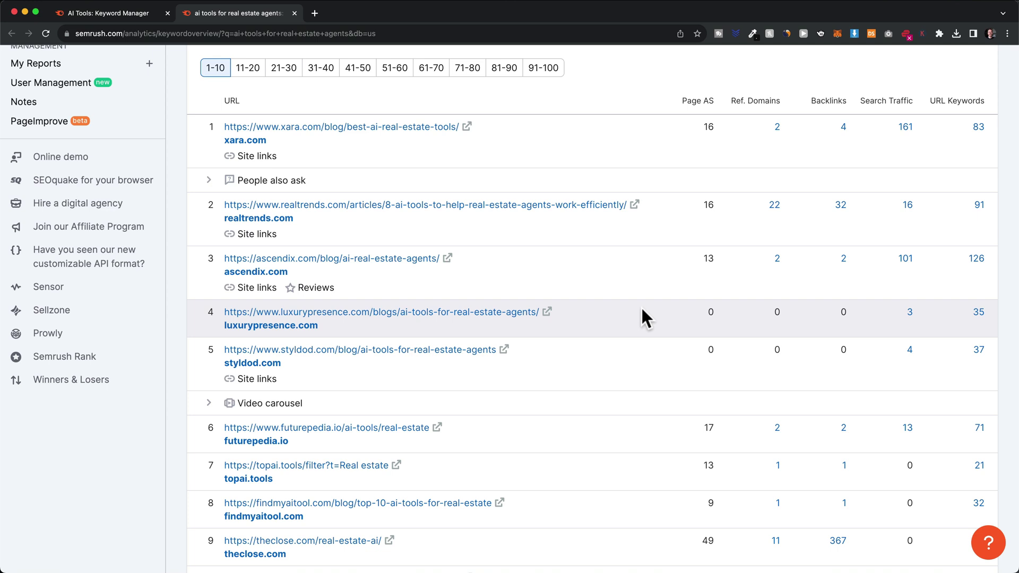
{"action": "scroll", "coordinate": [643, 313], "scroll_direction": "up", "scroll_amount": 3}
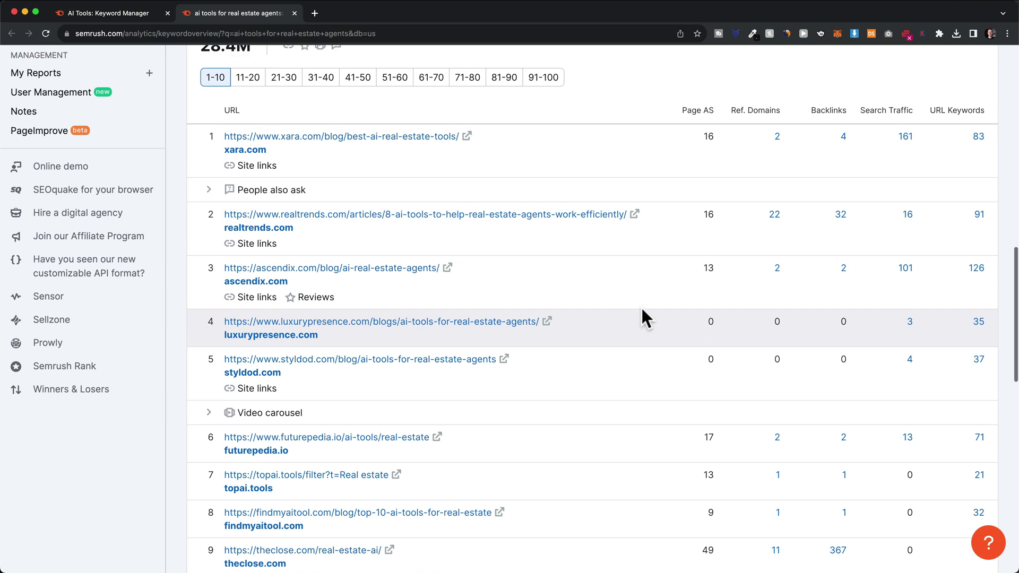
{"action": "scroll", "coordinate": [644, 311], "scroll_direction": "up", "scroll_amount": 10}
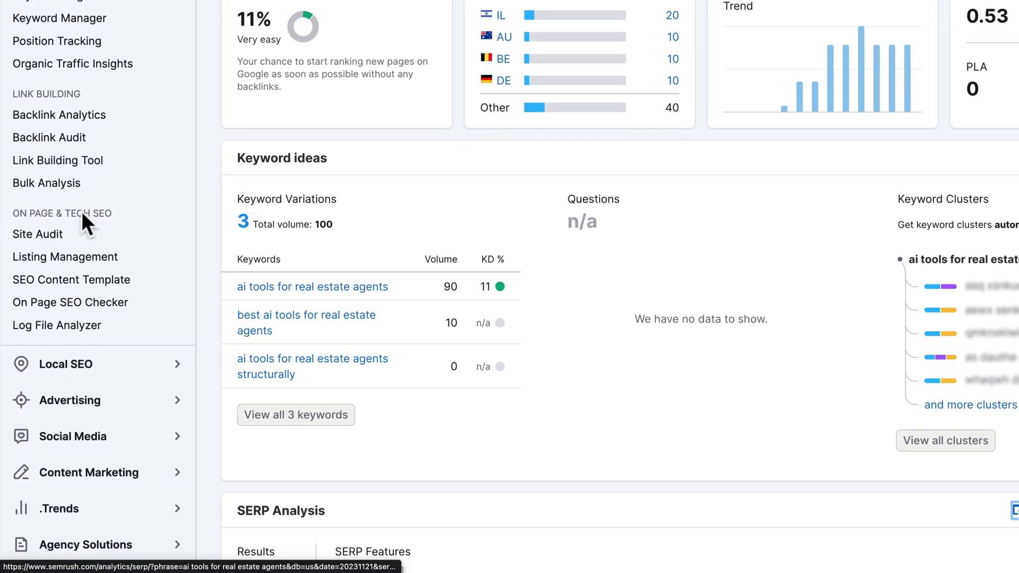
{"action": "scroll", "coordinate": [82, 211], "scroll_direction": "down", "scroll_amount": 1}
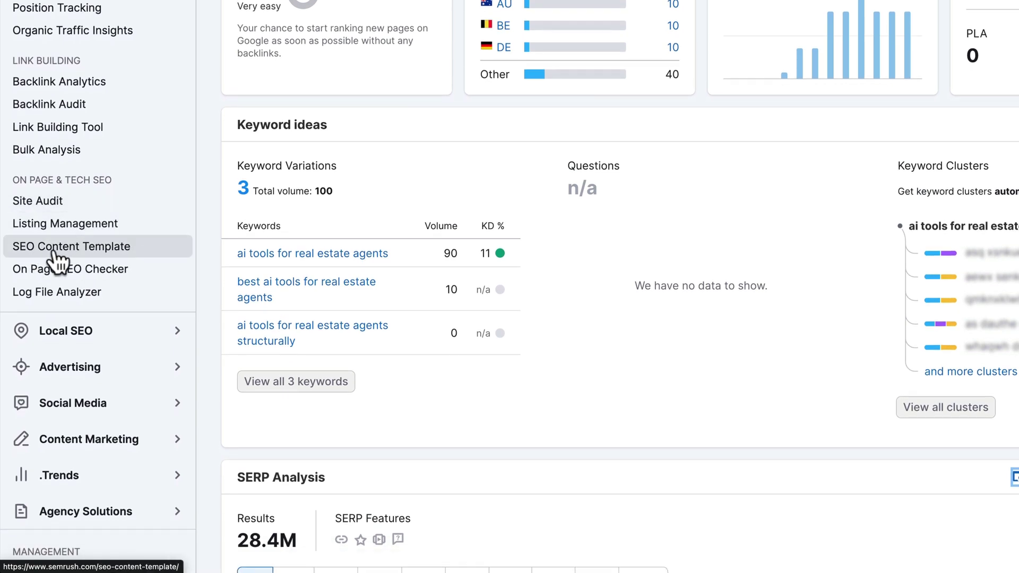
{"action": "left_click", "coordinate": [109, 258]}
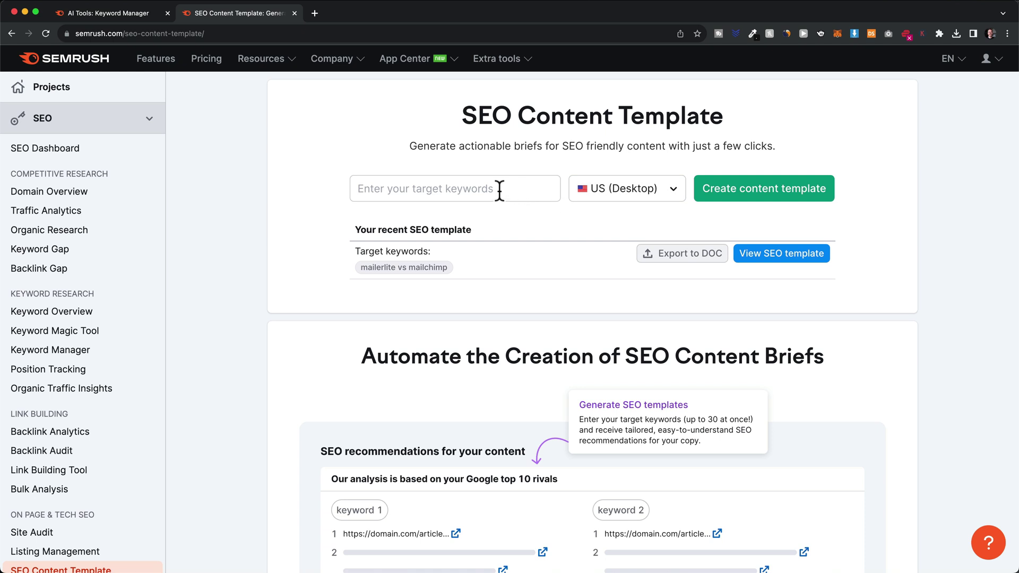
- Create a content template for the target keyword "ai tools for real estate agents"
{"action": "left_click", "coordinate": [472, 186]}
{"action": "type", "text": "ai tools for real estate agents"}
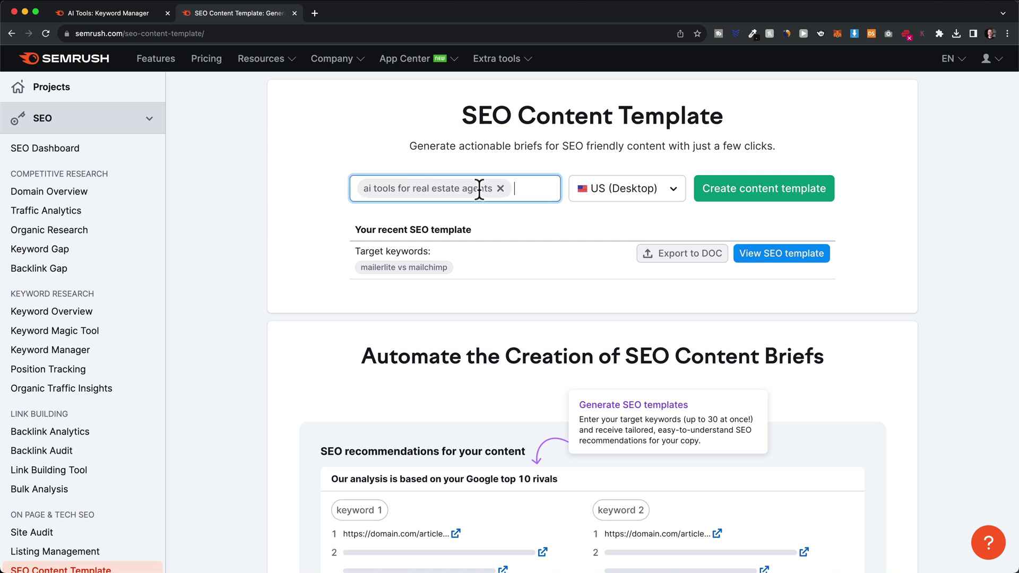
{"action": "left_click", "coordinate": [753, 197]}
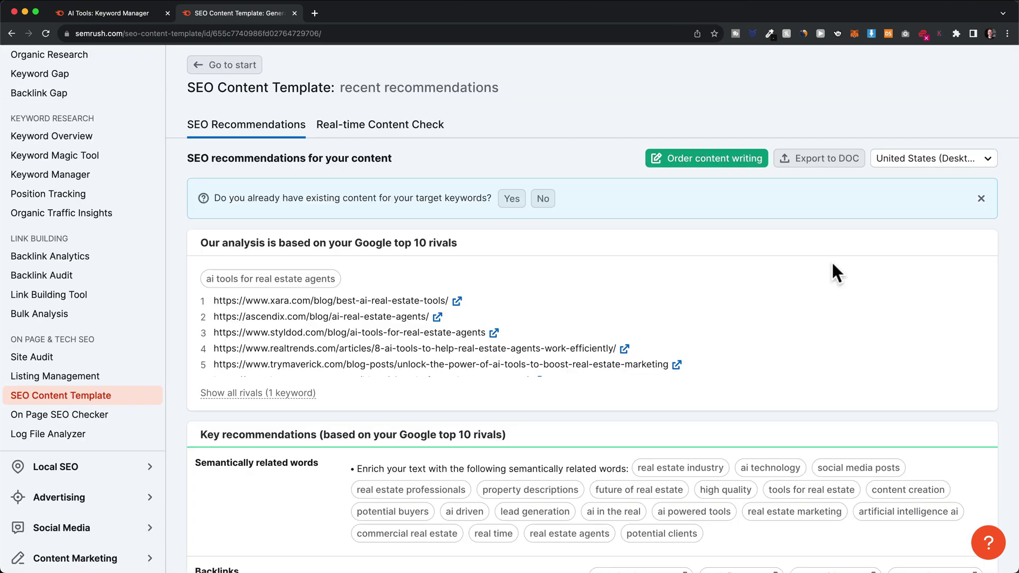
- Examine the Google top 10 rivals and the semantically related words in the template's key recommendations
{"action": "scroll", "coordinate": [833, 264], "scroll_direction": "down", "scroll_amount": 3}
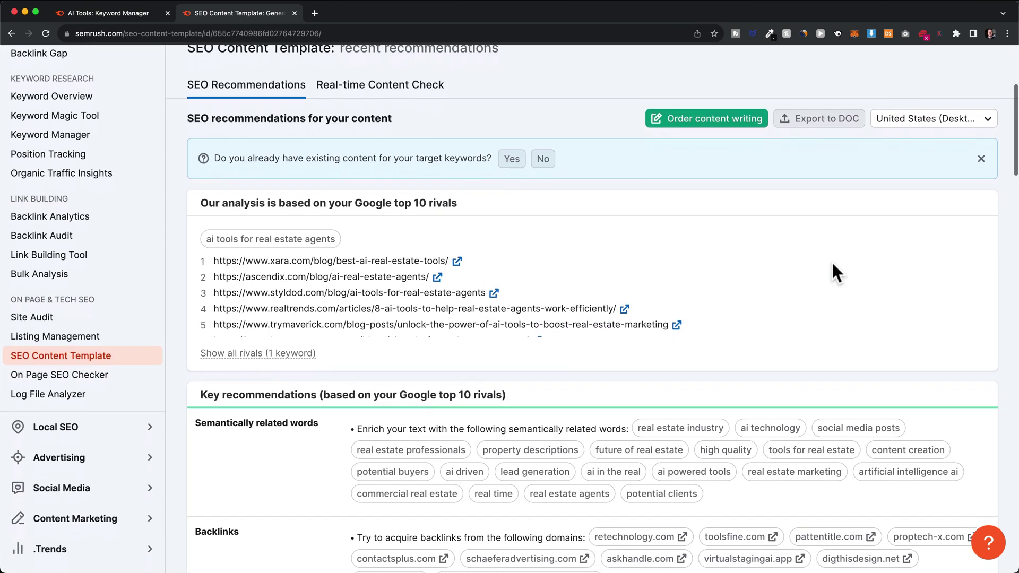
{"action": "scroll", "coordinate": [829, 258], "scroll_direction": "down", "scroll_amount": 1}
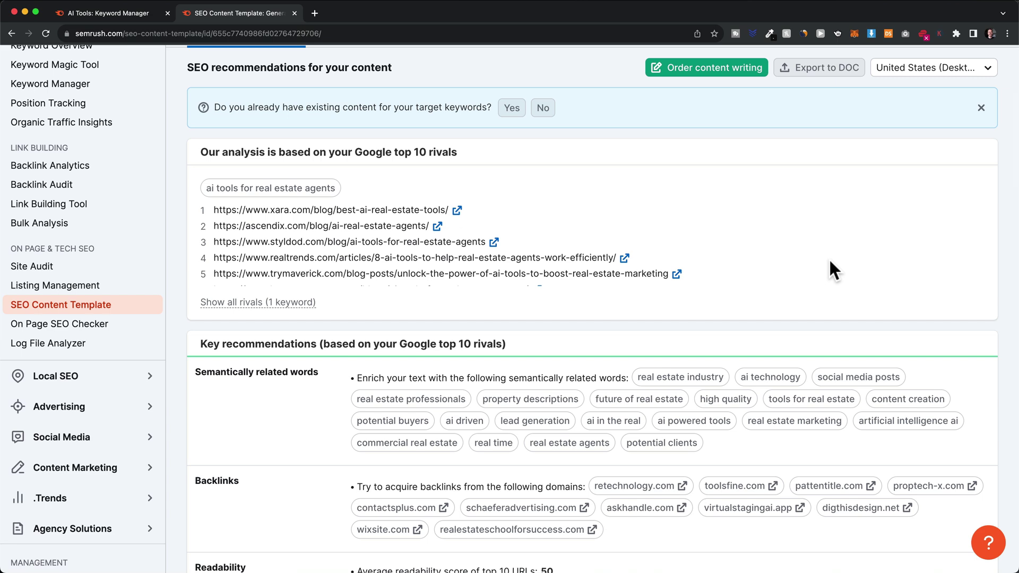
{"action": "scroll", "coordinate": [828, 257], "scroll_direction": "down", "scroll_amount": 3}
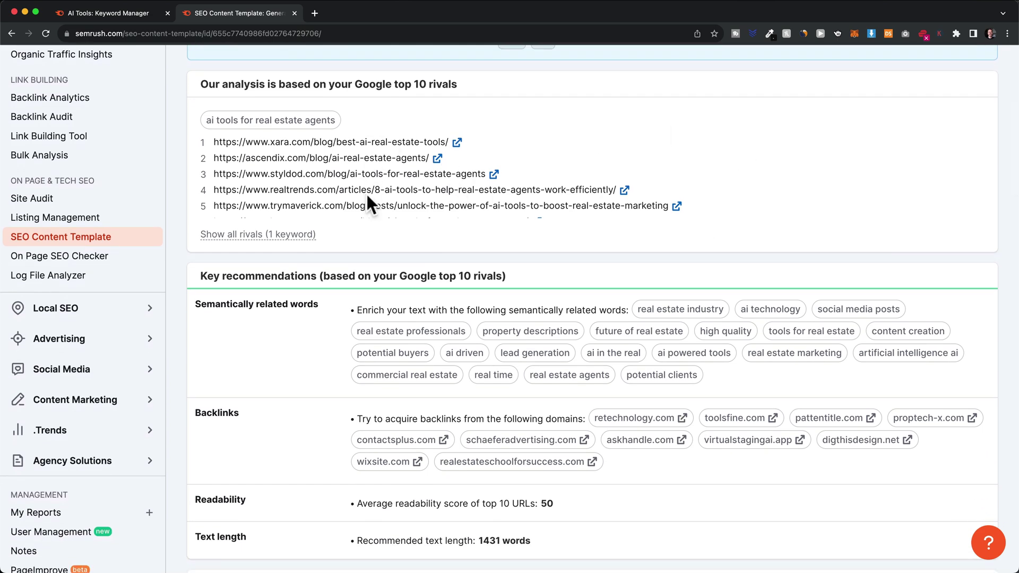
{"action": "scroll", "coordinate": [398, 221], "scroll_direction": "down", "scroll_amount": 5}
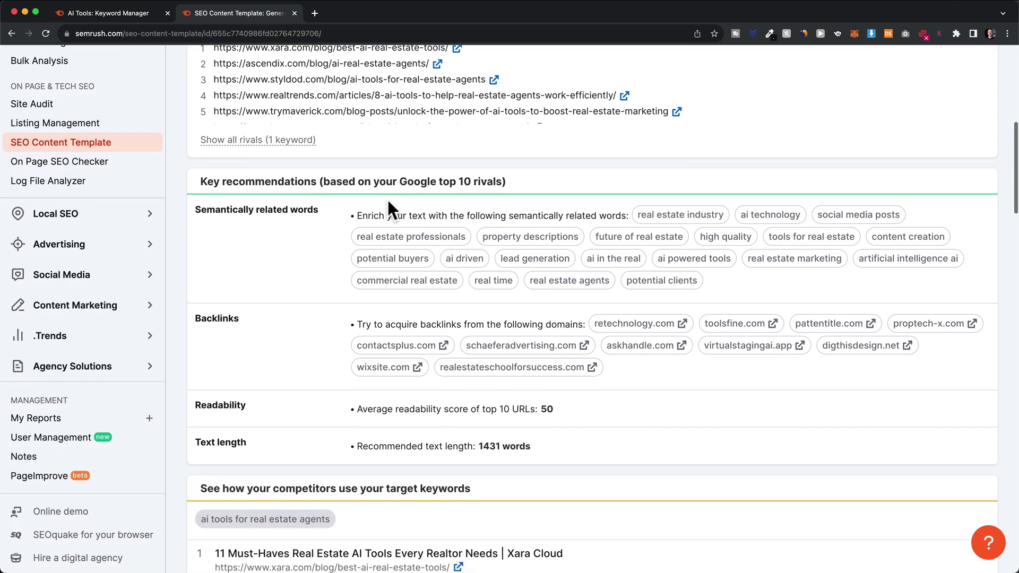
{"action": "left_click_drag", "start_coordinate": [199, 179], "coordinate": [317, 181]}
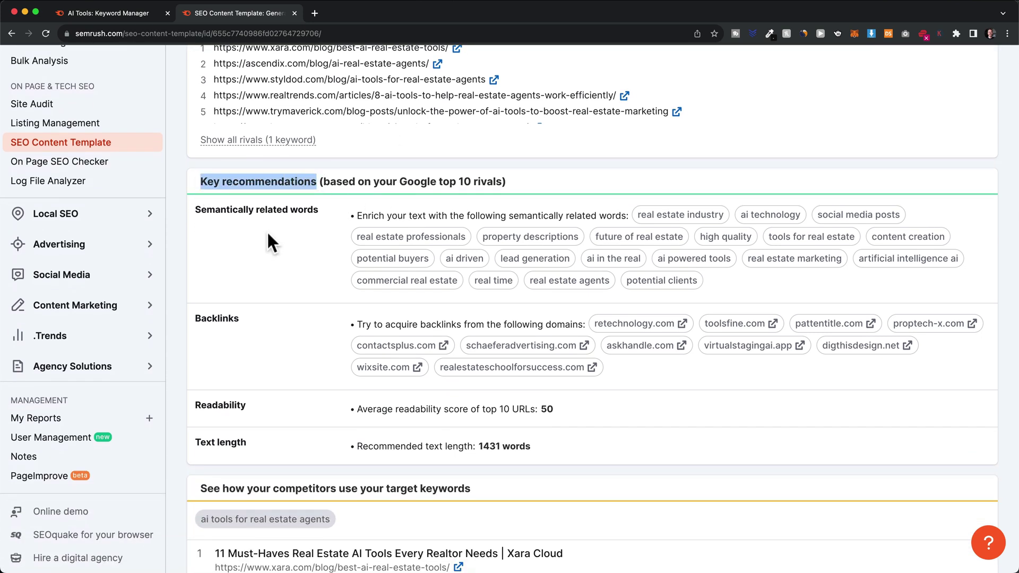
{"action": "left_click_drag", "start_coordinate": [196, 210], "coordinate": [328, 210]}
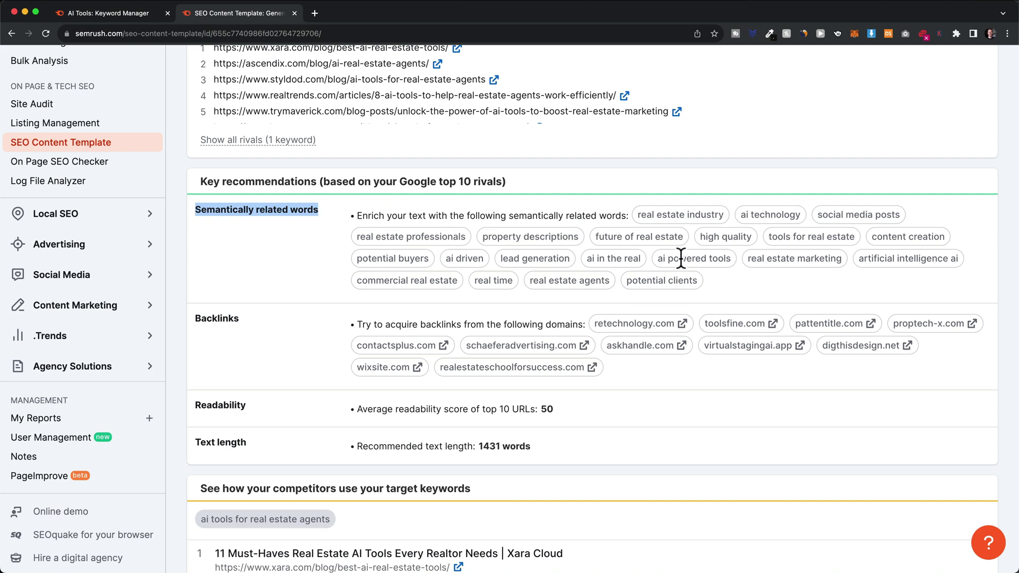
- Review the domains recommended for acquiring backlinks in the key recommendations
{"action": "scroll", "coordinate": [579, 253], "scroll_direction": "down", "scroll_amount": 2}
{"action": "left_click_drag", "start_coordinate": [196, 271], "coordinate": [246, 274]}
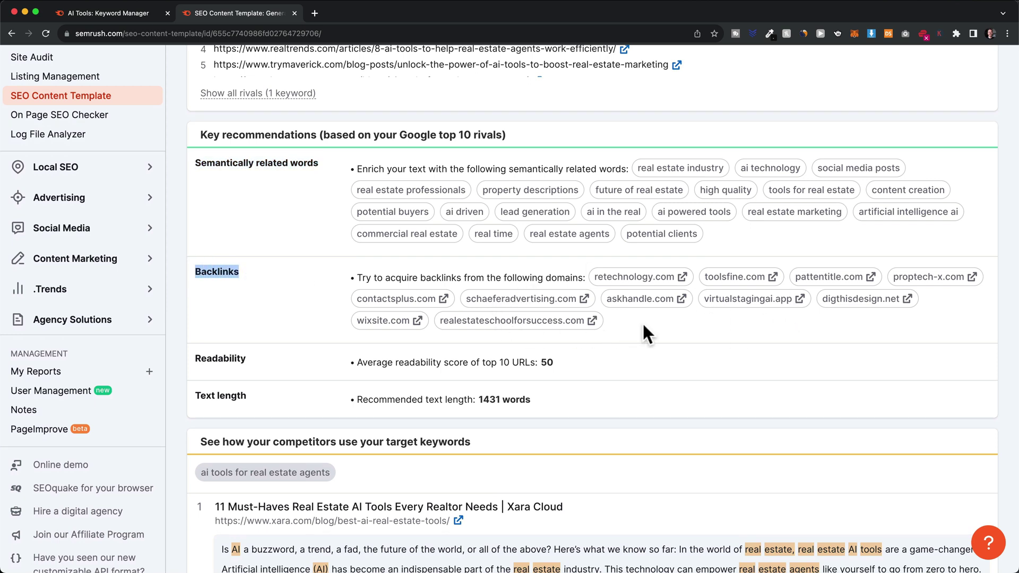
{"action": "left_click", "coordinate": [656, 325]}
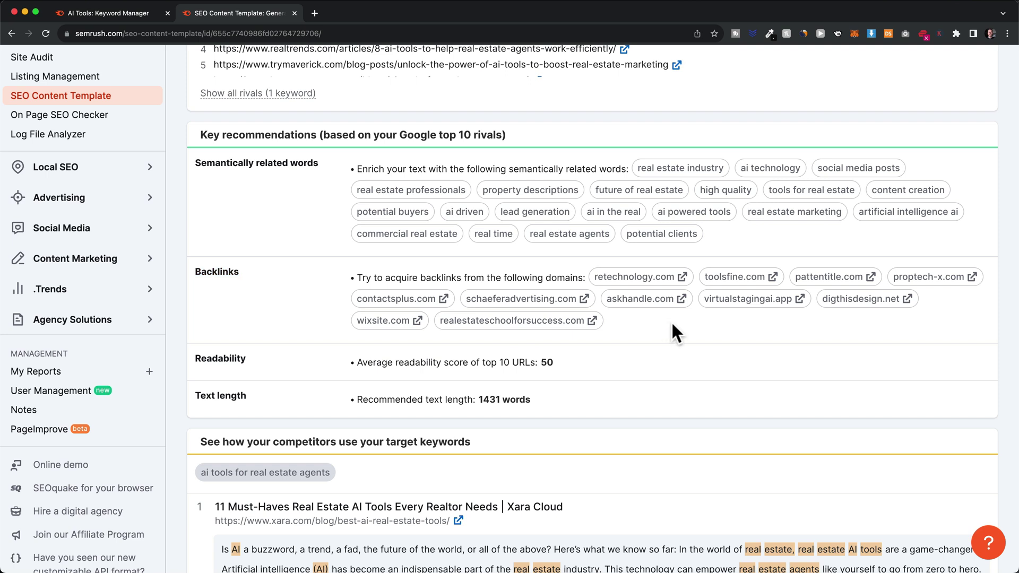
- Check the average readability score against the scoring table in the Semrush readability article, and return to the content template
{"action": "scroll", "coordinate": [337, 316], "scroll_direction": "down", "scroll_amount": 1}
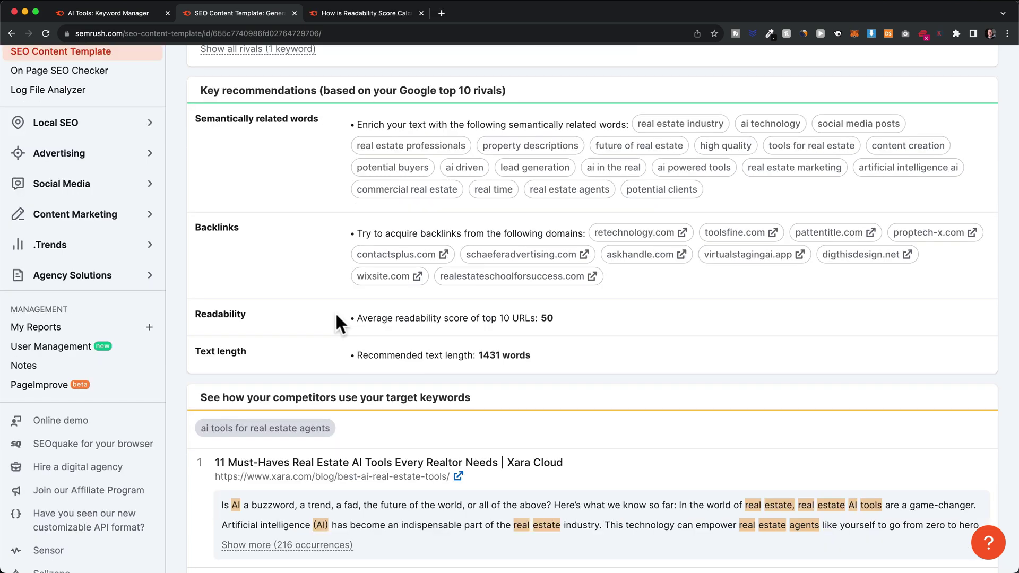
{"action": "left_click_drag", "start_coordinate": [194, 313], "coordinate": [253, 322]}
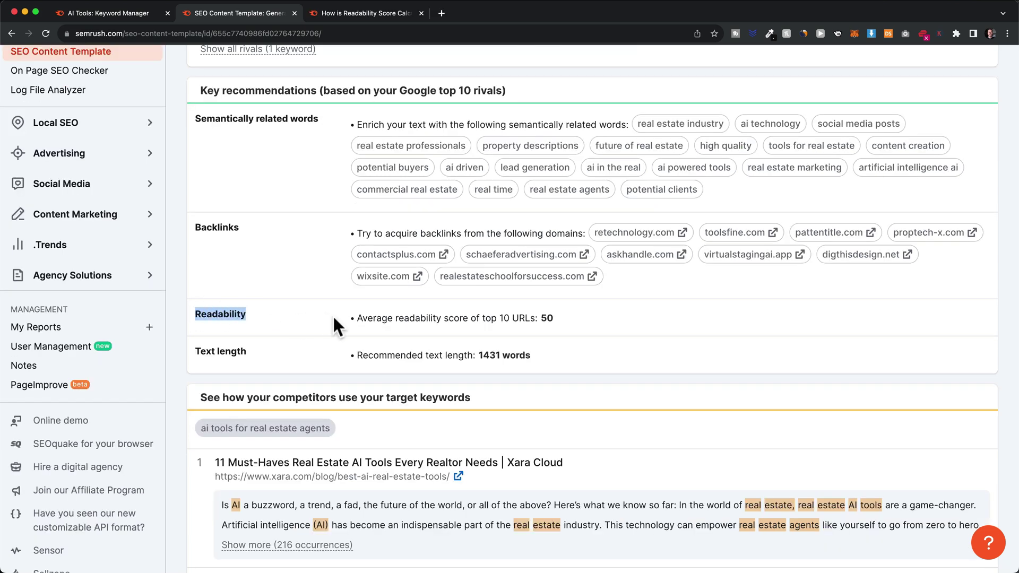
{"action": "left_click_drag", "start_coordinate": [357, 319], "coordinate": [512, 318]}
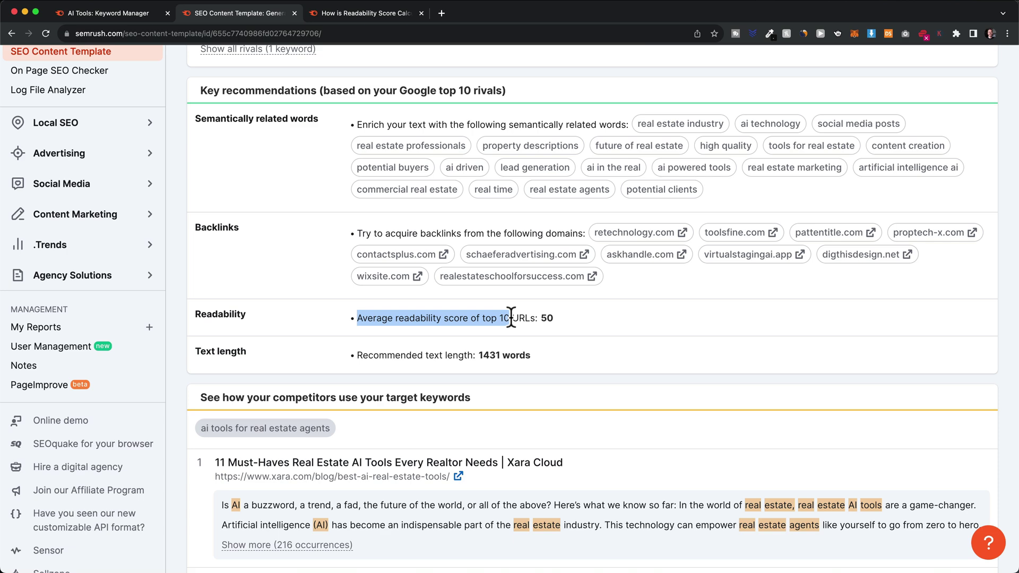
{"action": "double_click", "coordinate": [546, 318]}
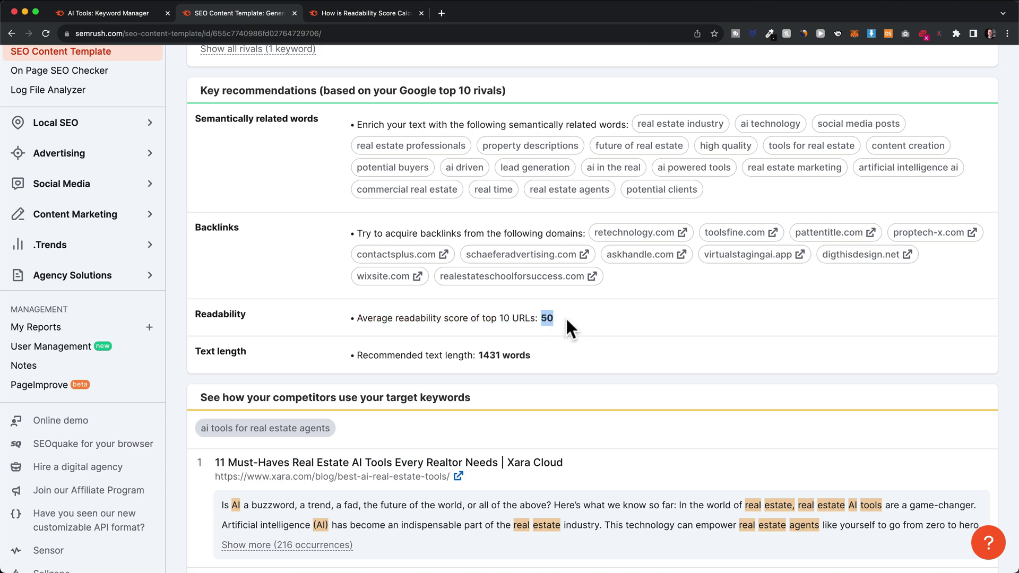
{"action": "left_click", "coordinate": [371, 13]}
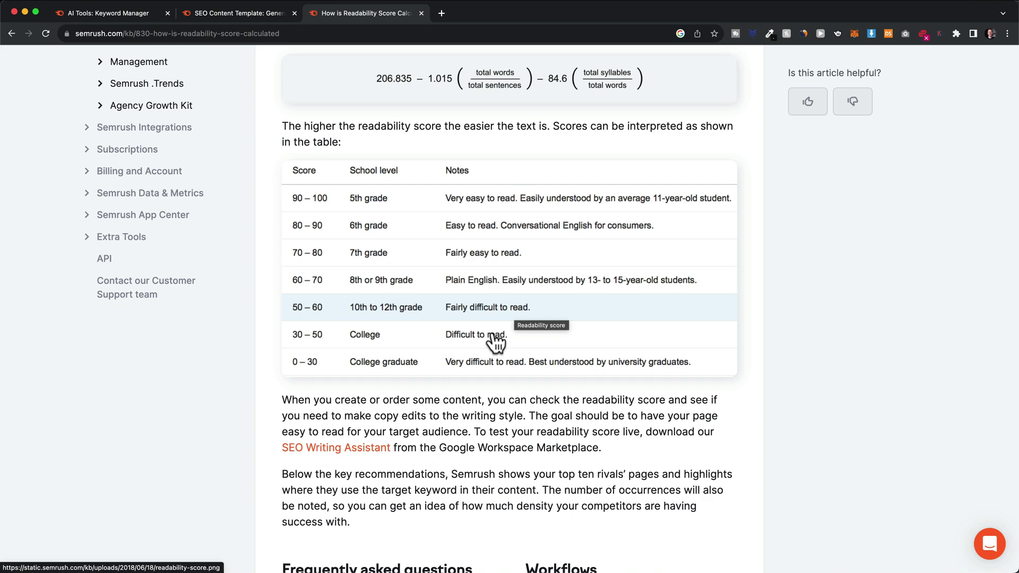
{"action": "left_click", "coordinate": [250, 17]}
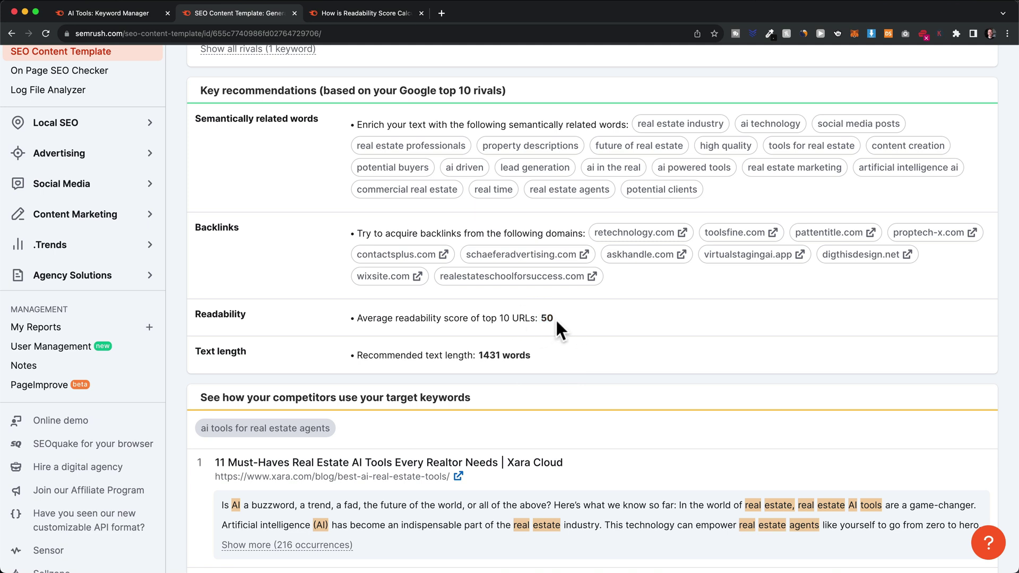
- Check the recommended text length in the content template's key recommendations
{"action": "scroll", "coordinate": [325, 275], "scroll_direction": "down", "scroll_amount": 1}
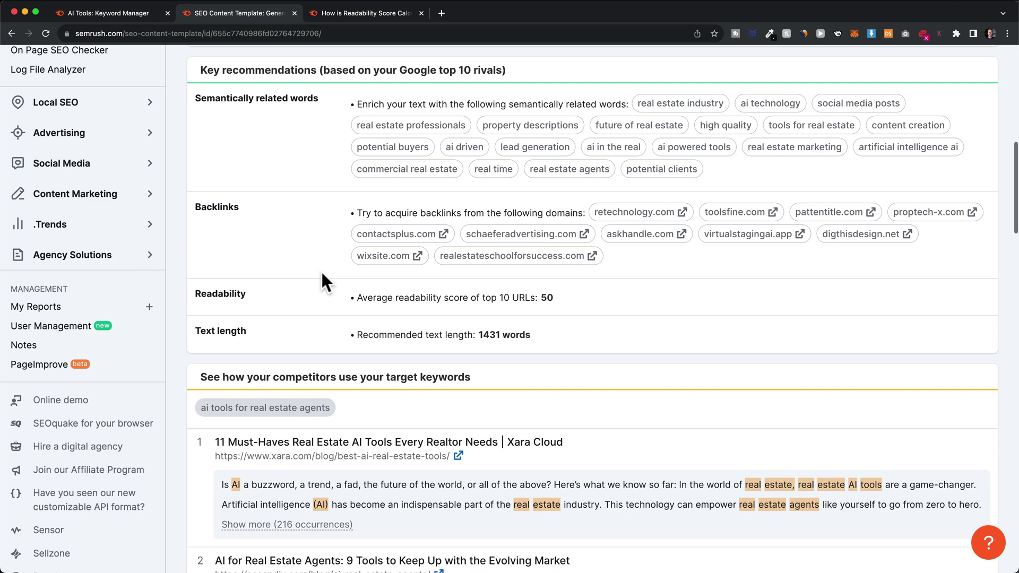
{"action": "left_click_drag", "start_coordinate": [195, 314], "coordinate": [246, 317]}
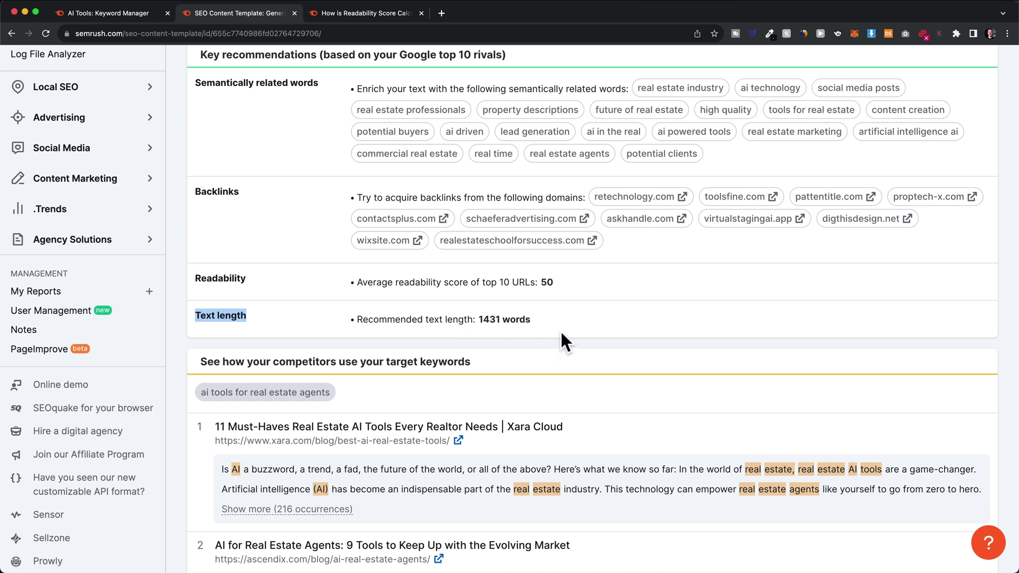
{"action": "double_click", "coordinate": [480, 319]}
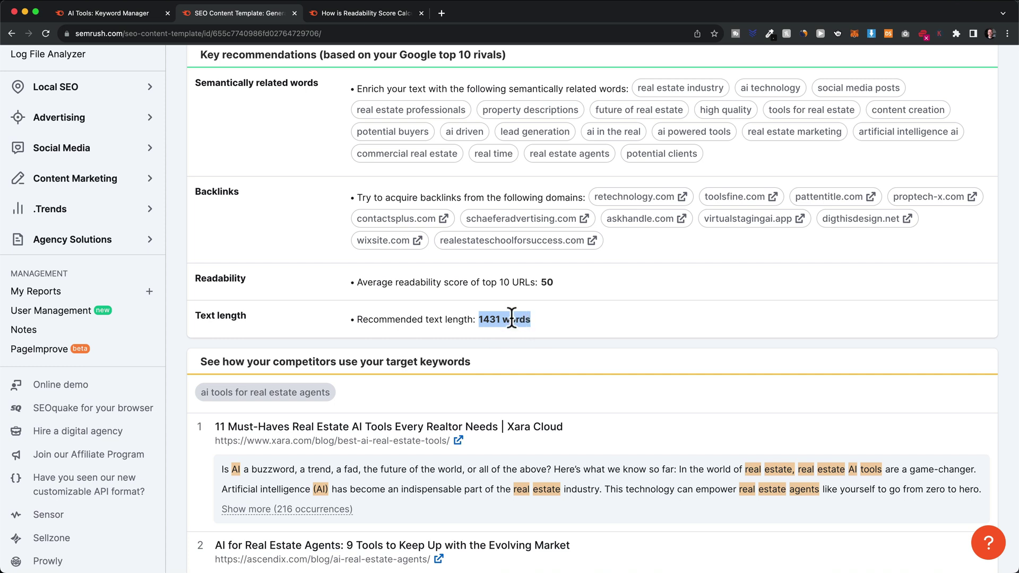
{"action": "left_click", "coordinate": [508, 321]}
{"action": "left_click_drag", "start_coordinate": [480, 319], "coordinate": [523, 319]}
{"action": "left_click", "coordinate": [631, 309]}
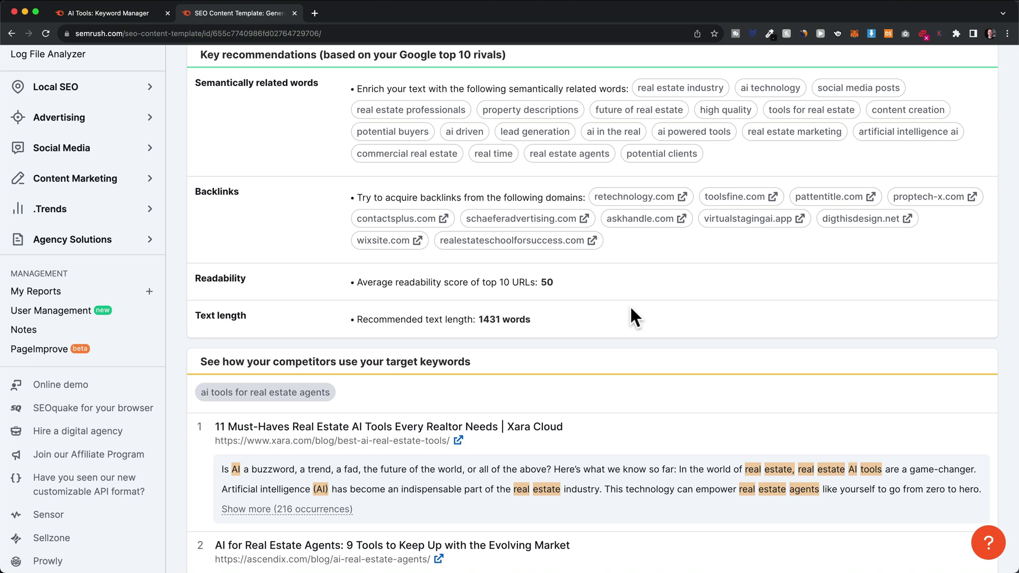
- Open the SEO Writing Assistant and start a quick check from the recent "ai tools for real estate agents" template
{"action": "scroll", "coordinate": [193, 186], "scroll_direction": "up", "scroll_amount": 3}
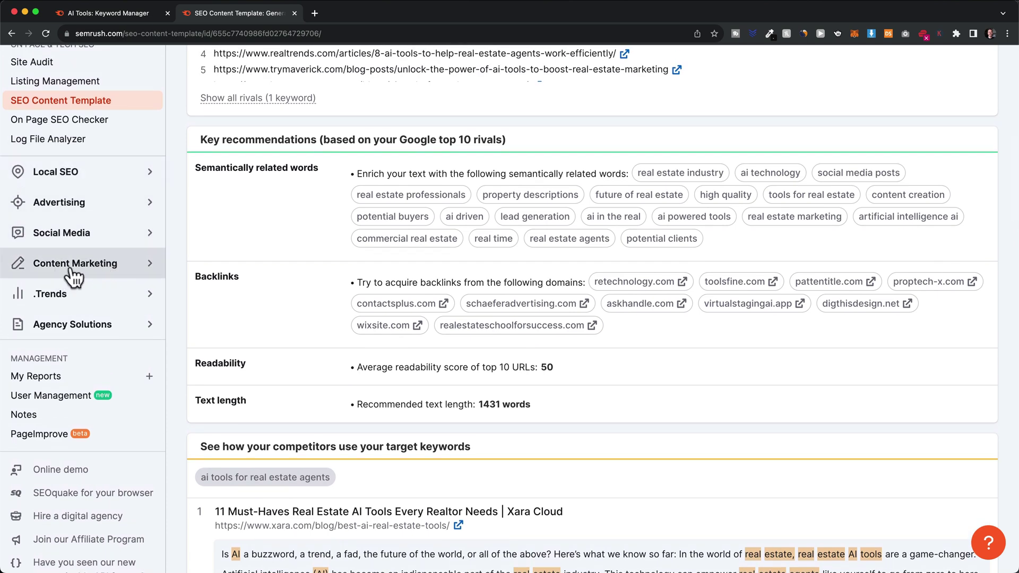
{"action": "left_click", "coordinate": [101, 264]}
{"action": "scroll", "coordinate": [64, 276], "scroll_direction": "up", "scroll_amount": 5}
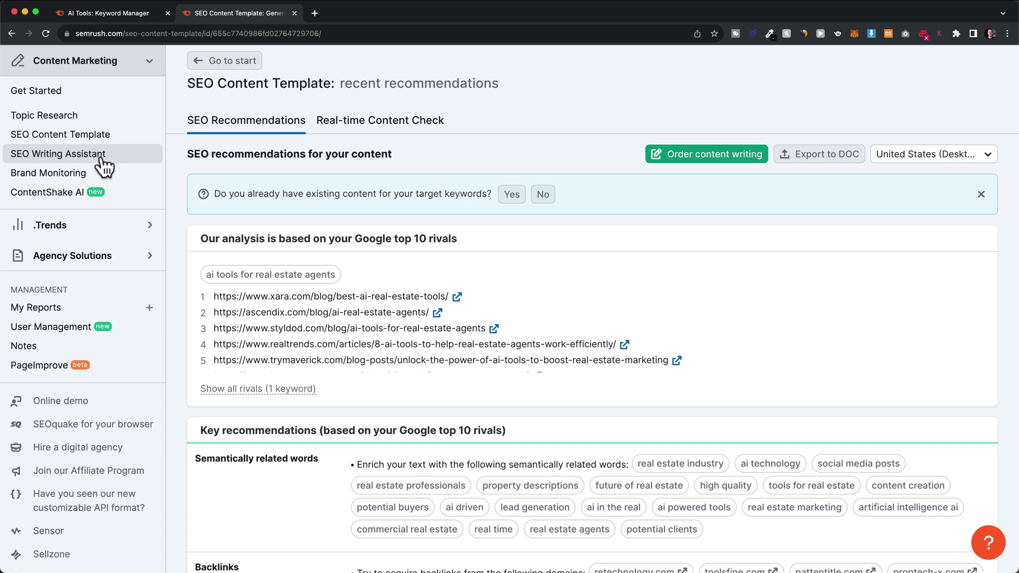
{"action": "left_click", "coordinate": [132, 156]}
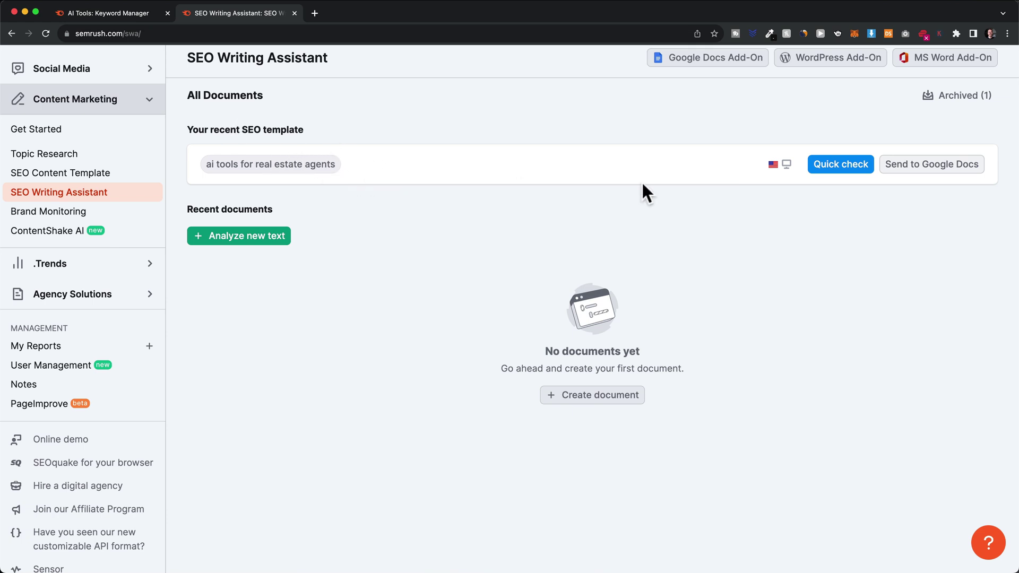
{"action": "left_click", "coordinate": [841, 166]}
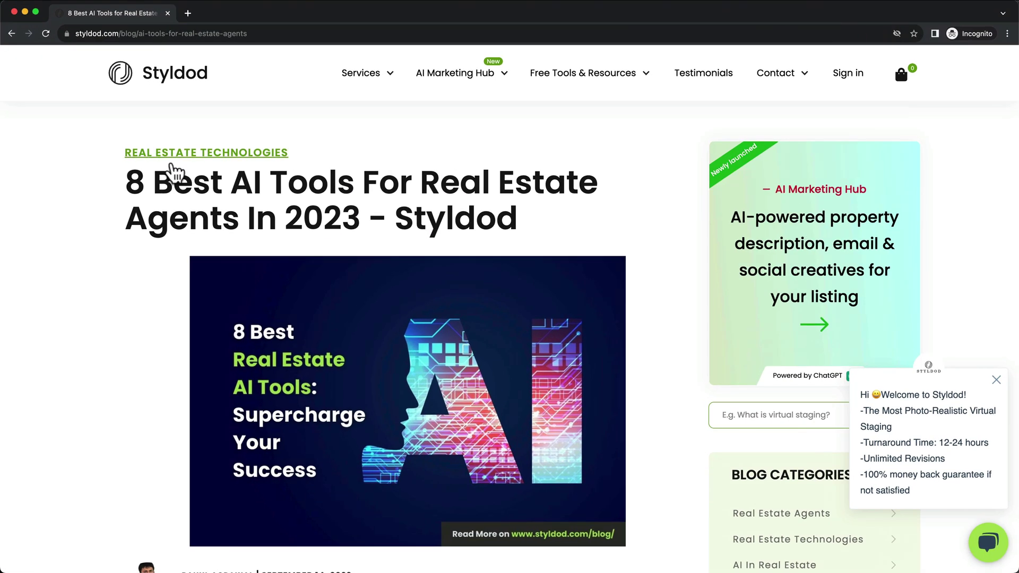
- Copy the Styldod article "8 Best AI Tools For Real Estate Agents In 2023" from title through FAQs into the SEO Writing Assistant editor
{"action": "left_click_drag", "start_coordinate": [132, 178], "coordinate": [428, 272]}
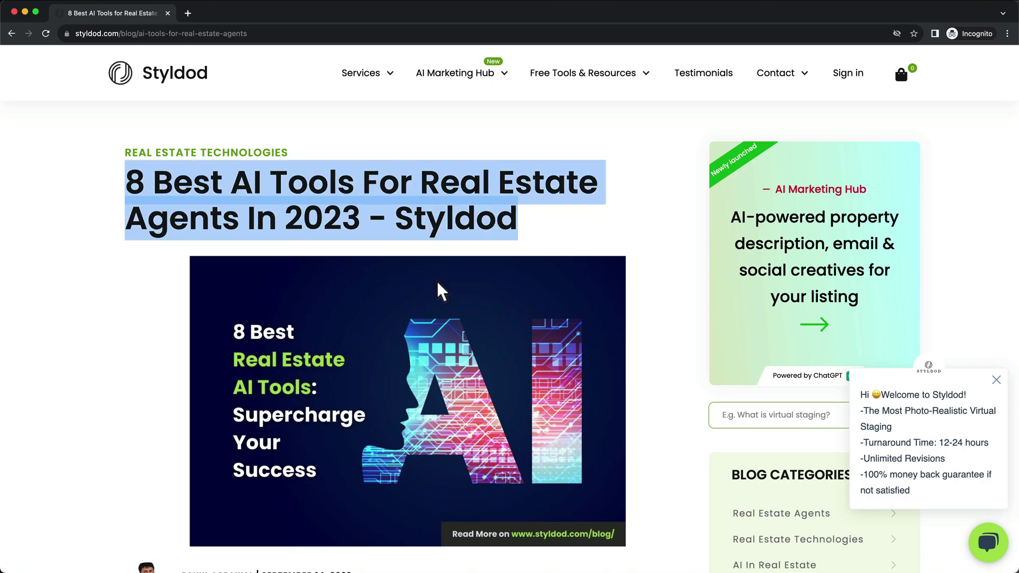
{"action": "scroll", "coordinate": [524, 369], "scroll_direction": "down", "scroll_amount": 2}
{"action": "scroll", "coordinate": [524, 366], "scroll_direction": "down", "scroll_amount": 20}
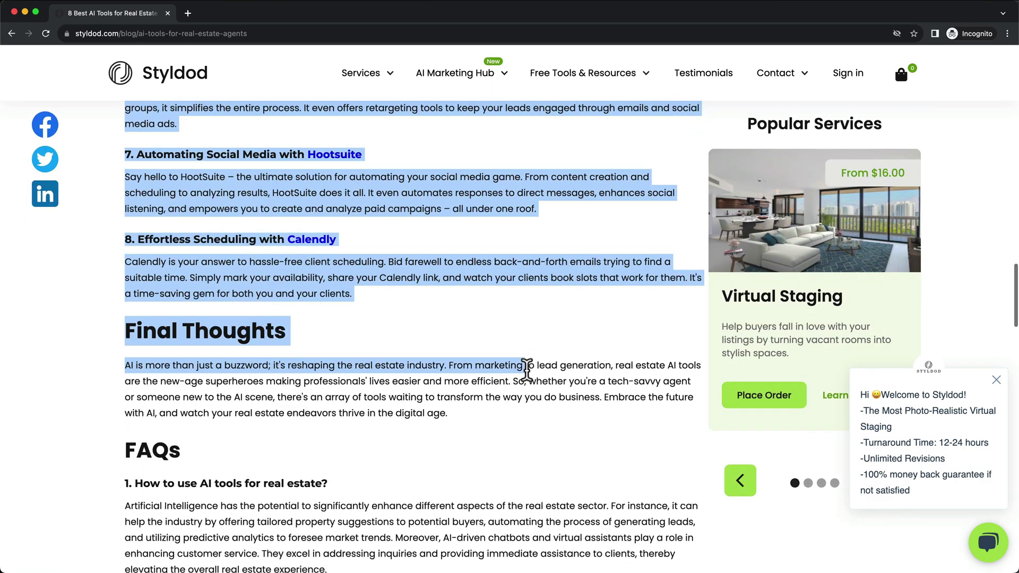
{"action": "scroll", "coordinate": [526, 369], "scroll_direction": "down", "scroll_amount": 3}
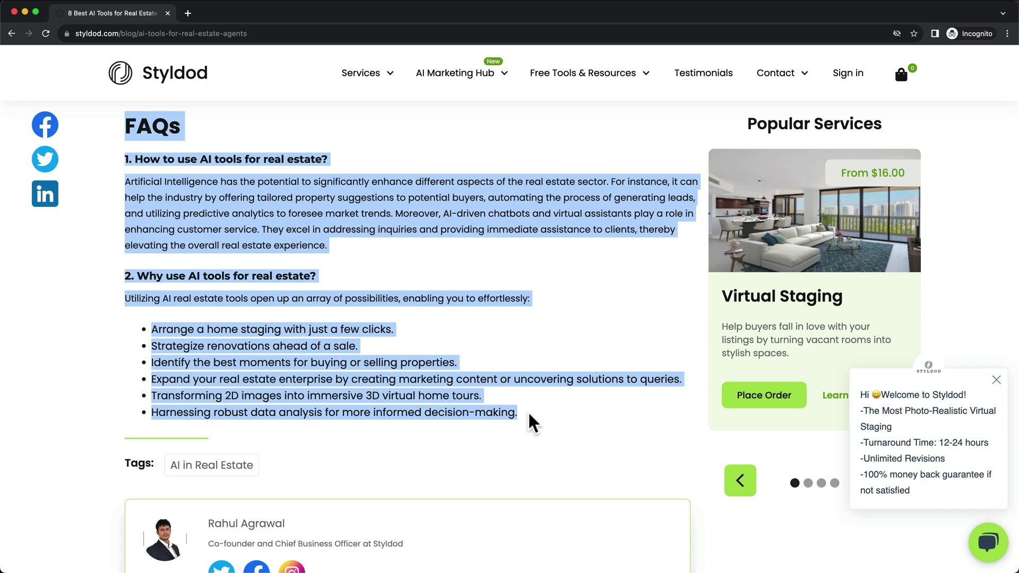
{"action": "key", "text": "ctrl+Up"}
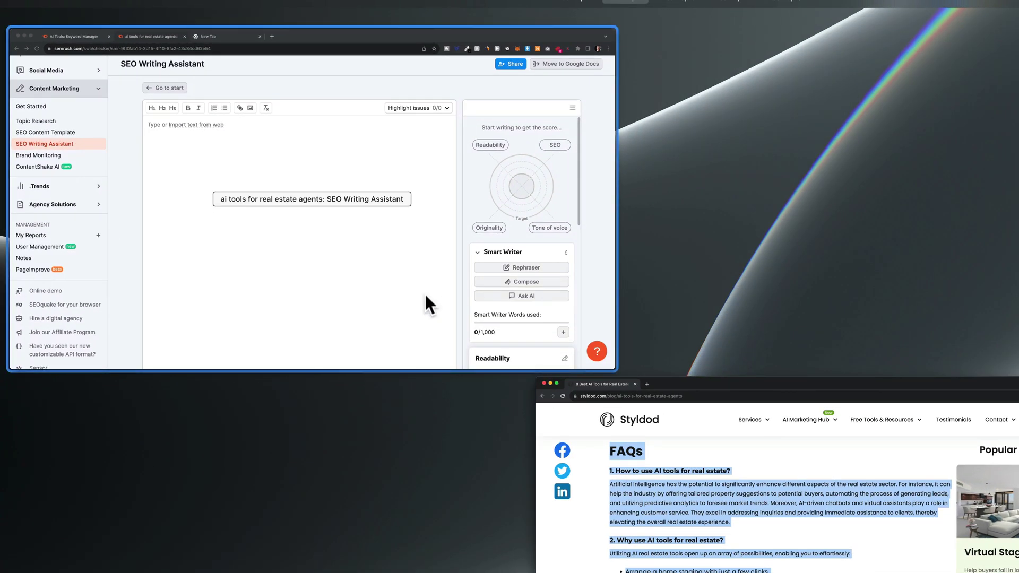
{"action": "left_click", "coordinate": [426, 297]}
{"action": "left_click", "coordinate": [250, 169]}
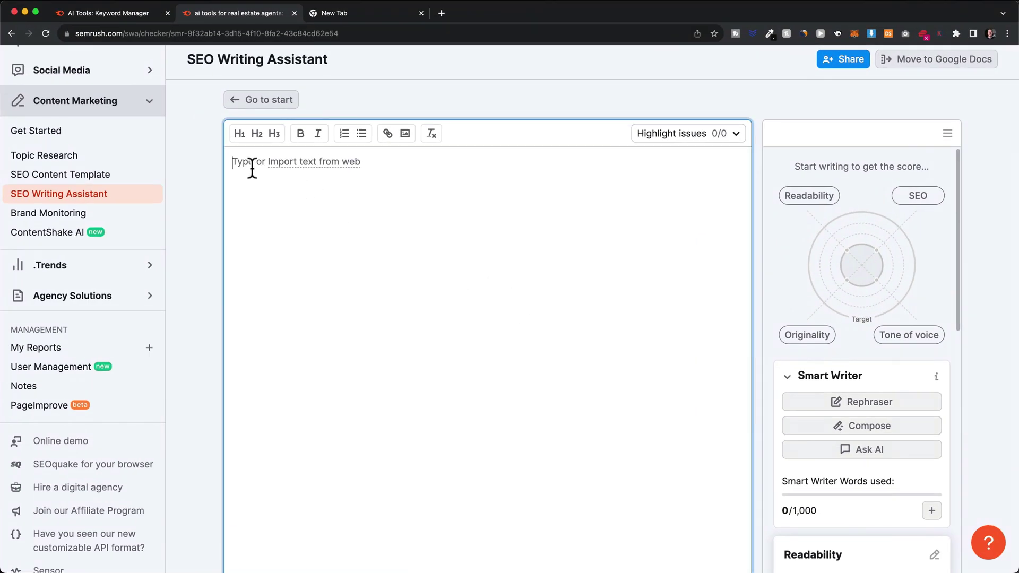
{"action": "key", "text": "super+v"}
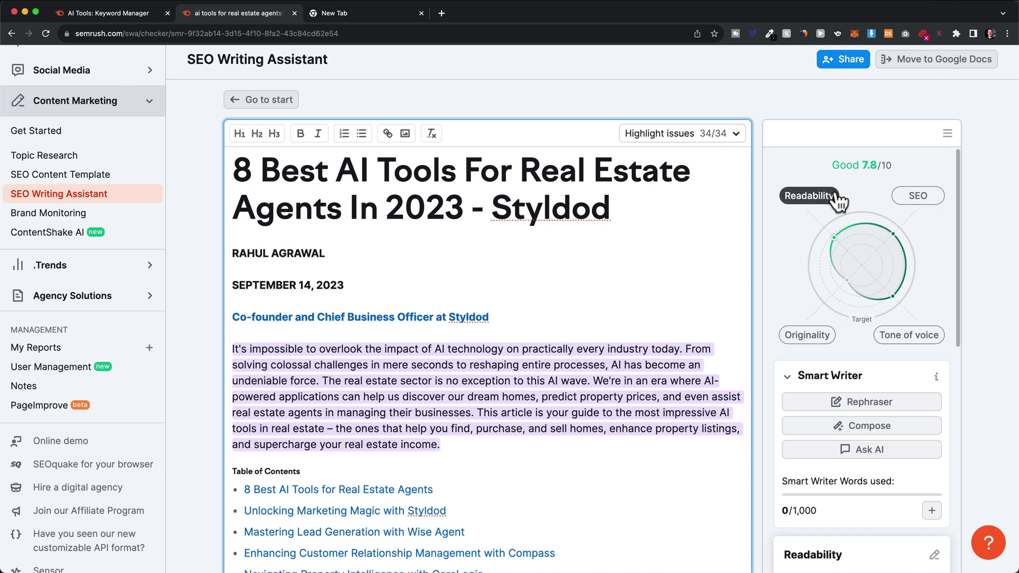
- Examine the pasted article's readability details and compare its readability score with the target
{"action": "left_click", "coordinate": [815, 201]}
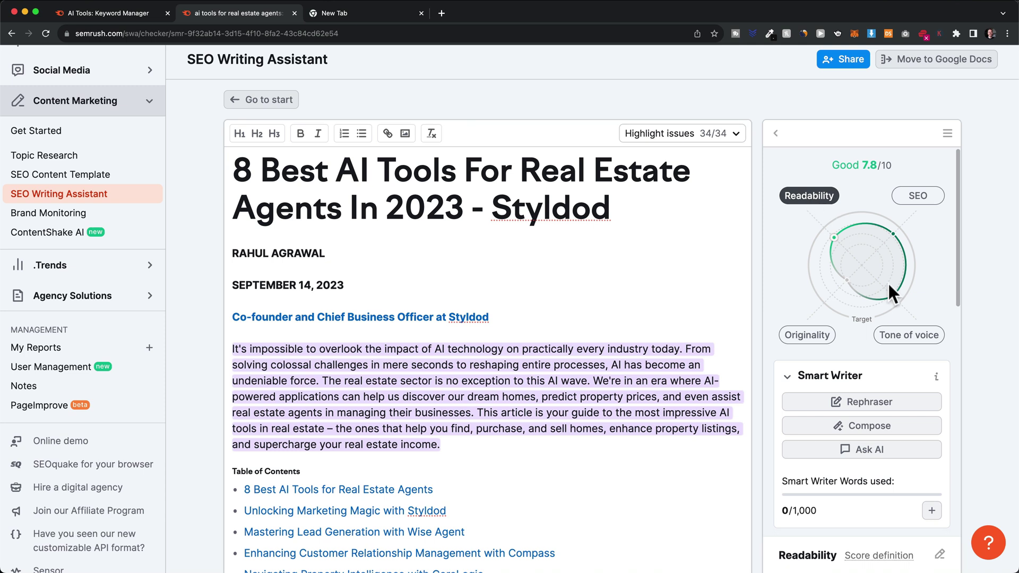
{"action": "scroll", "coordinate": [887, 282], "scroll_direction": "down", "scroll_amount": 5}
{"action": "scroll", "coordinate": [888, 280], "scroll_direction": "down", "scroll_amount": 2}
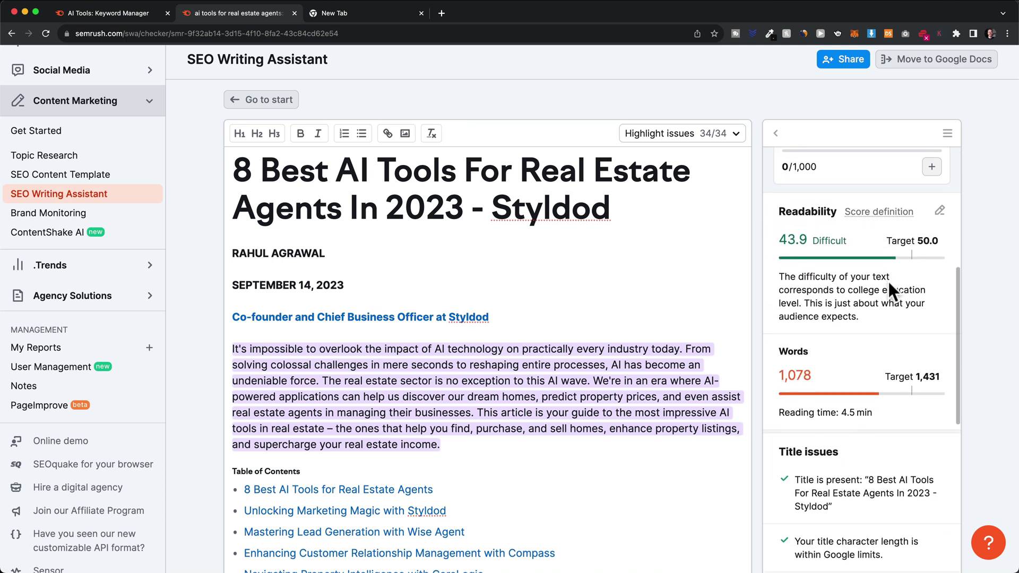
{"action": "scroll", "coordinate": [829, 242], "scroll_direction": "down", "scroll_amount": 1}
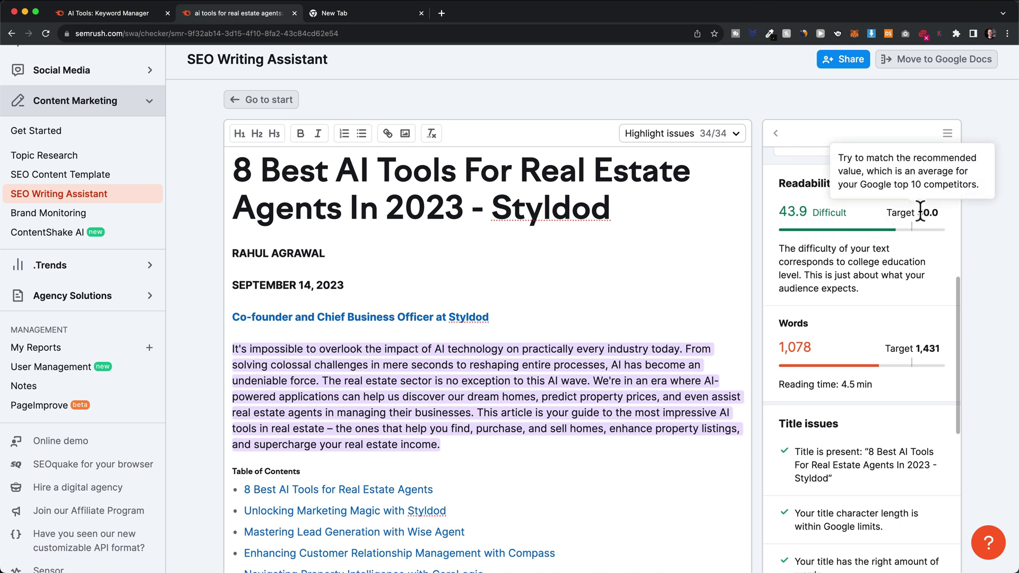
{"action": "mouse_move", "coordinate": [927, 214]}
- Compare the article's word count with its target and review the listed title and content issues
{"action": "scroll", "coordinate": [863, 236], "scroll_direction": "down", "scroll_amount": 3}
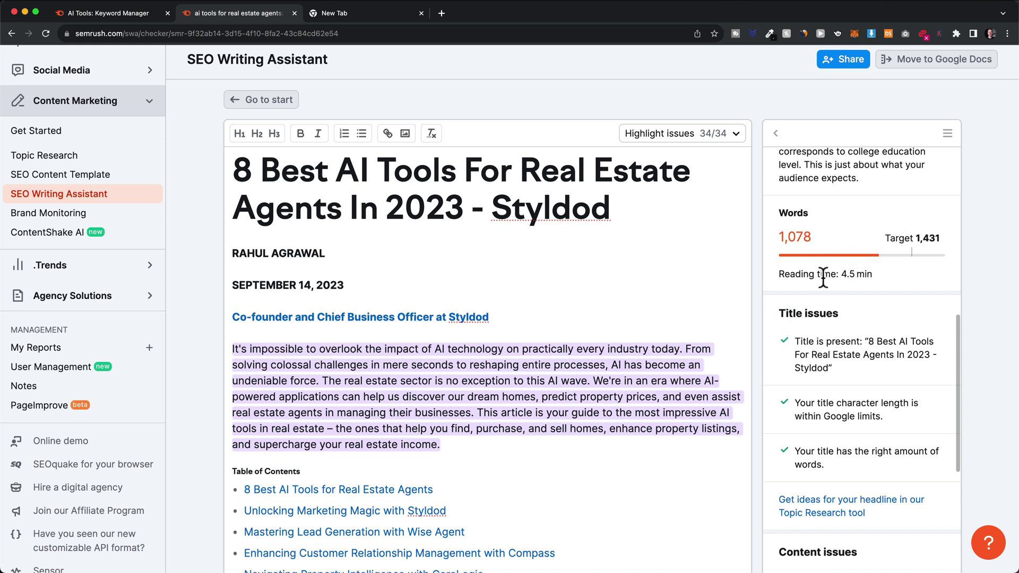
{"action": "mouse_move", "coordinate": [913, 242]}
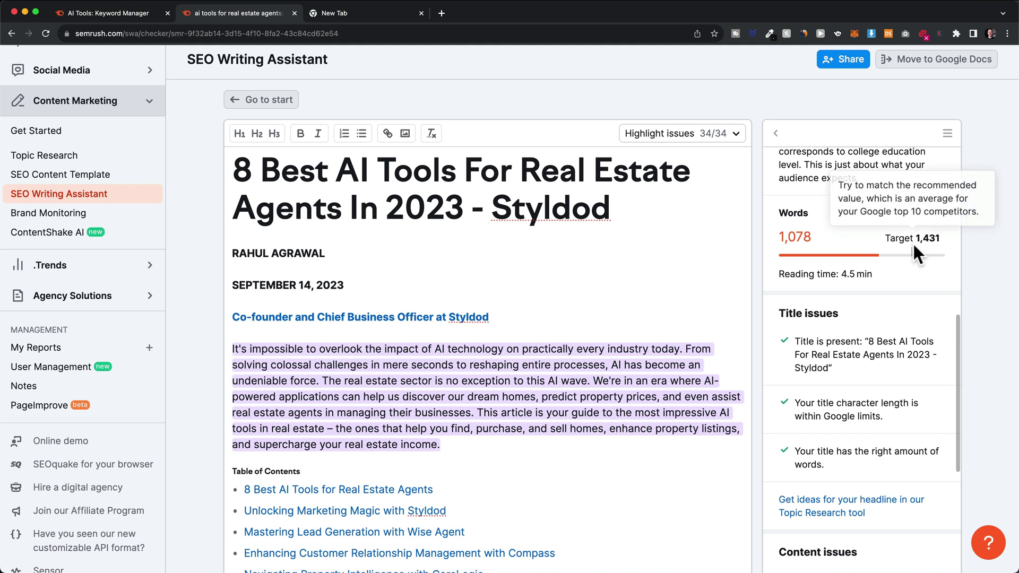
{"action": "left_click_drag", "start_coordinate": [913, 238], "coordinate": [945, 237]}
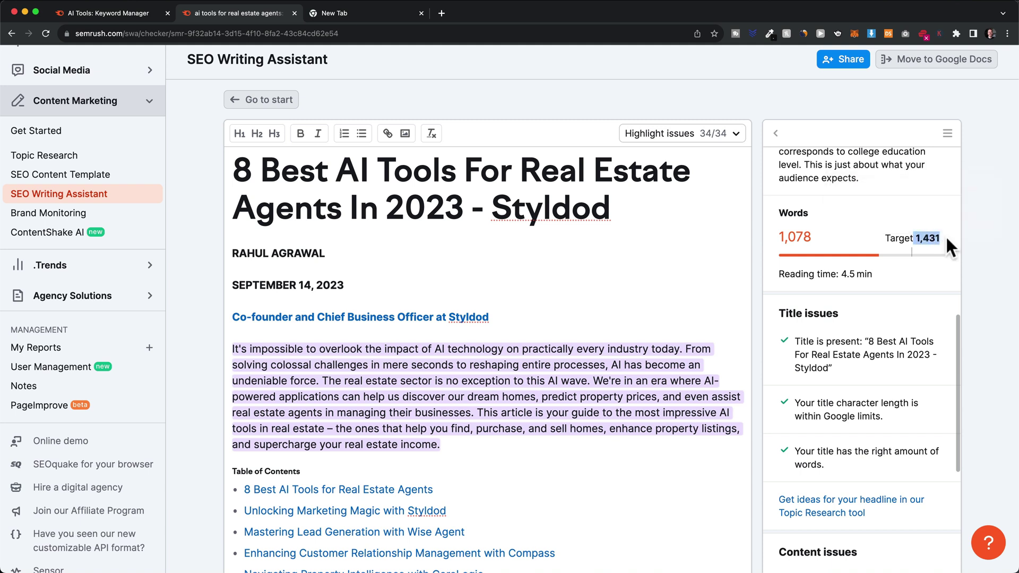
{"action": "left_click_drag", "start_coordinate": [778, 237], "coordinate": [809, 239]}
{"action": "left_click", "coordinate": [850, 234]}
{"action": "mouse_move", "coordinate": [913, 236]}
{"action": "scroll", "coordinate": [870, 243], "scroll_direction": "down", "scroll_amount": 3}
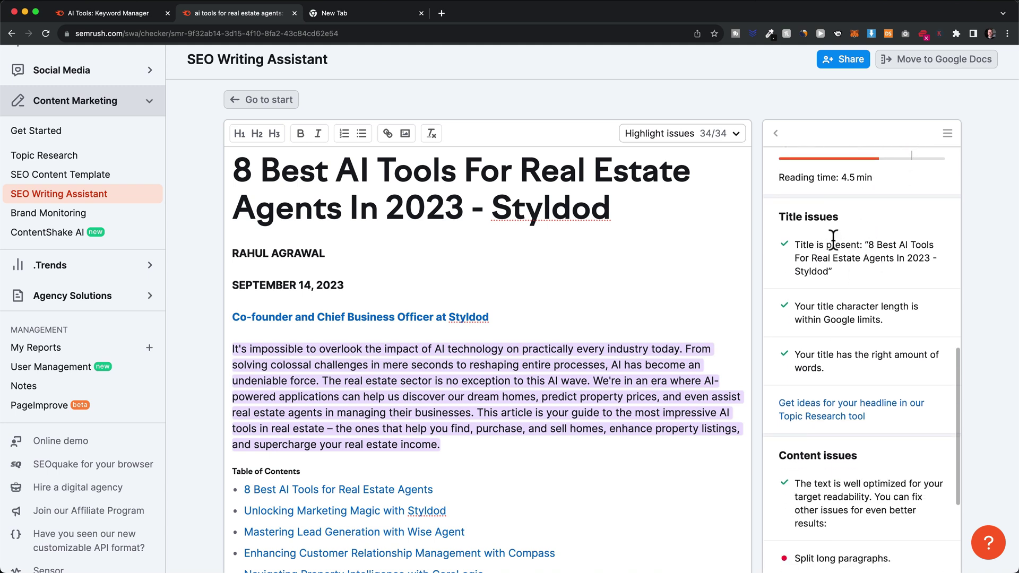
{"action": "scroll", "coordinate": [858, 292], "scroll_direction": "down", "scroll_amount": 10}
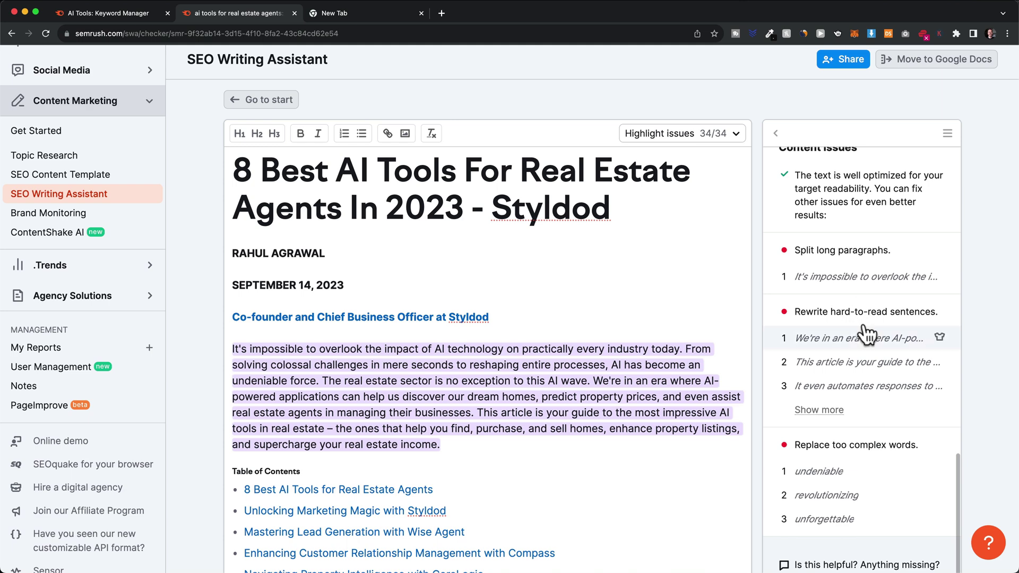
- Review the article's SEO details, checking which target and recommended keywords its text already uses
{"action": "scroll", "coordinate": [897, 381], "scroll_direction": "up", "scroll_amount": 2}
{"action": "scroll", "coordinate": [897, 378], "scroll_direction": "up", "scroll_amount": 20}
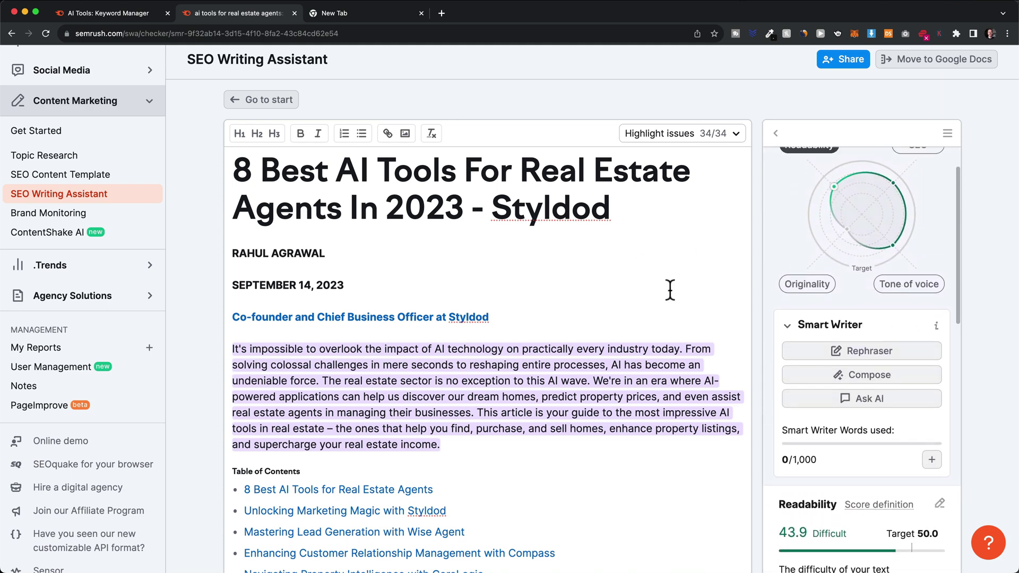
{"action": "scroll", "coordinate": [861, 295], "scroll_direction": "up", "scroll_amount": 1}
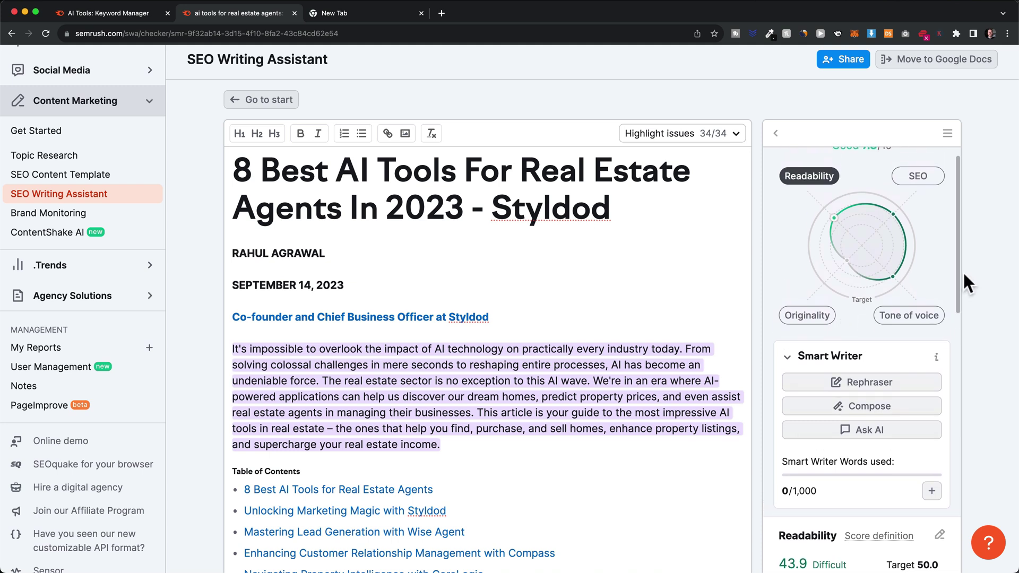
{"action": "left_click", "coordinate": [918, 180]}
{"action": "scroll", "coordinate": [887, 302], "scroll_direction": "down", "scroll_amount": 8}
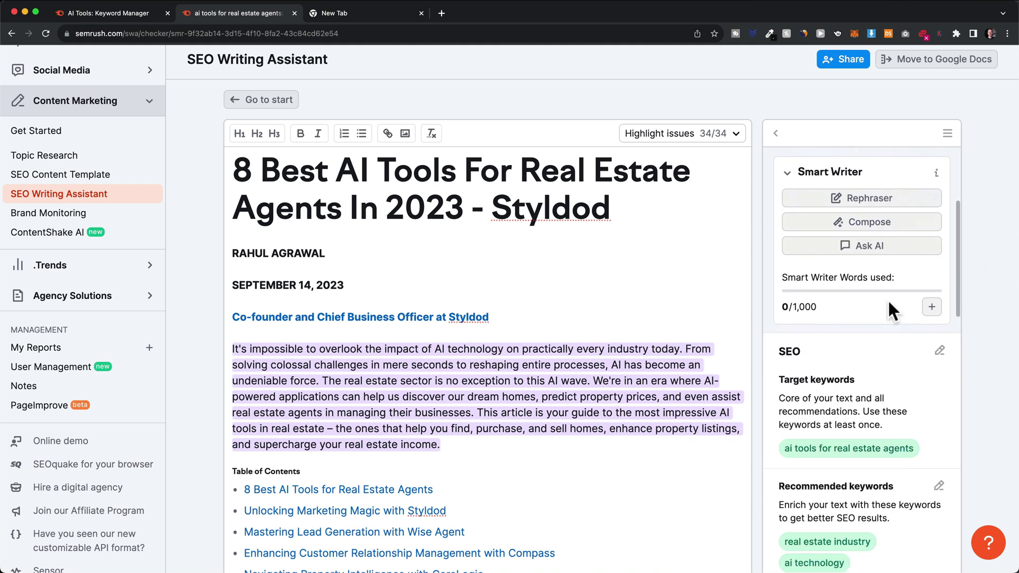
{"action": "scroll", "coordinate": [870, 266], "scroll_direction": "down", "scroll_amount": 3}
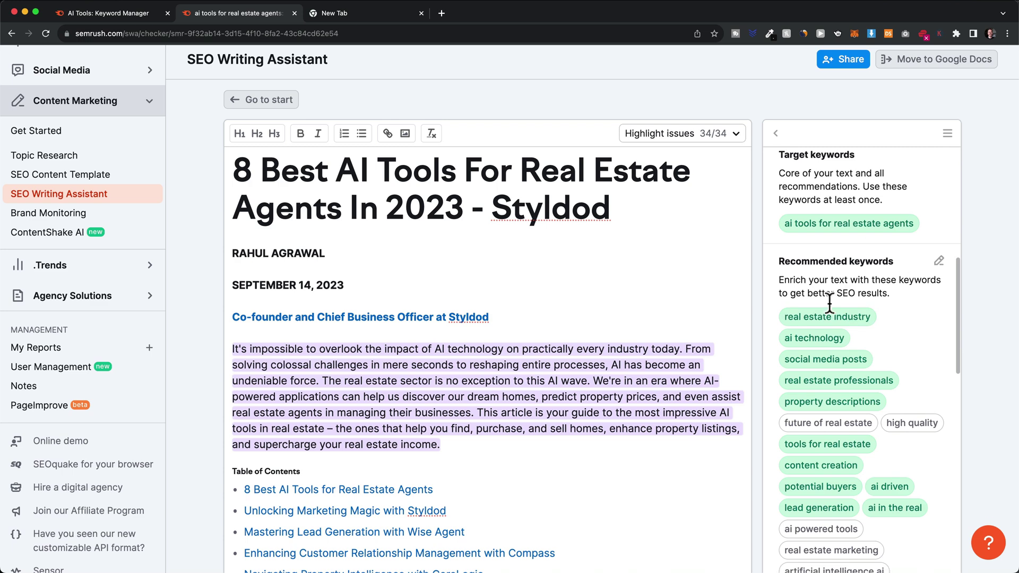
{"action": "scroll", "coordinate": [895, 345], "scroll_direction": "down", "scroll_amount": 2}
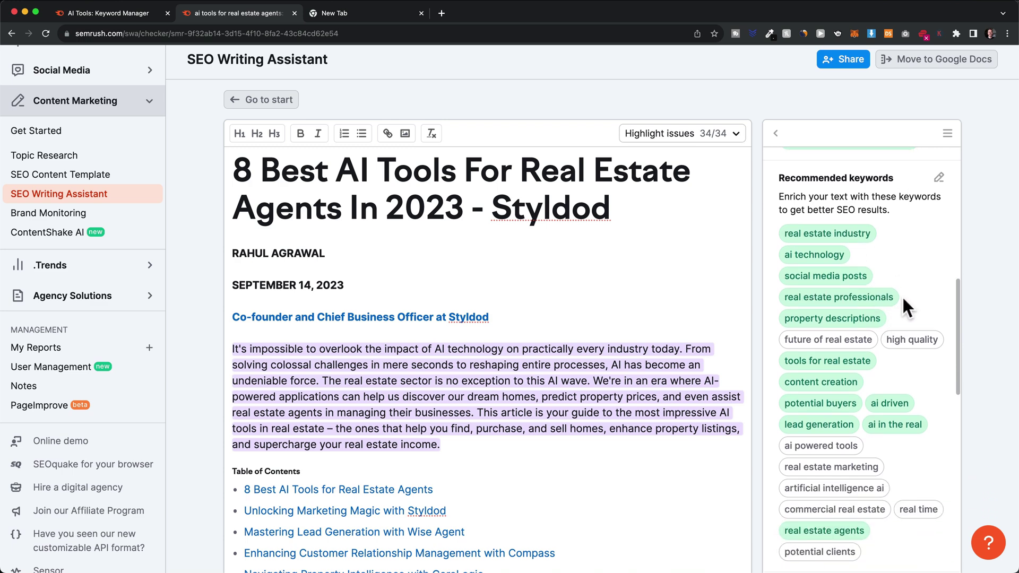
{"action": "scroll", "coordinate": [902, 302], "scroll_direction": "down", "scroll_amount": 1}
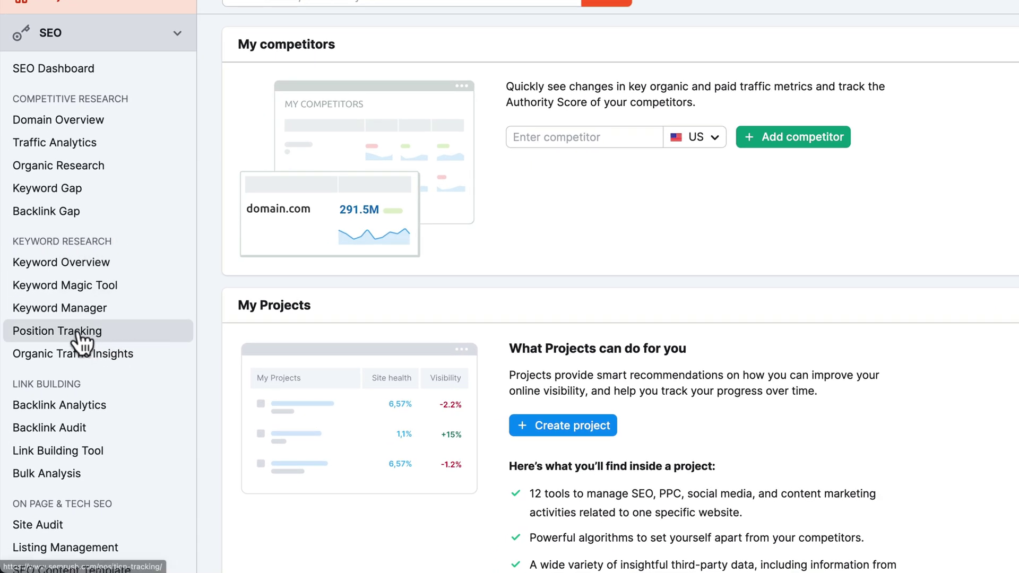
- Start setting up a Position Tracking campaign for the domain semrush.com
{"action": "left_click", "coordinate": [122, 333]}
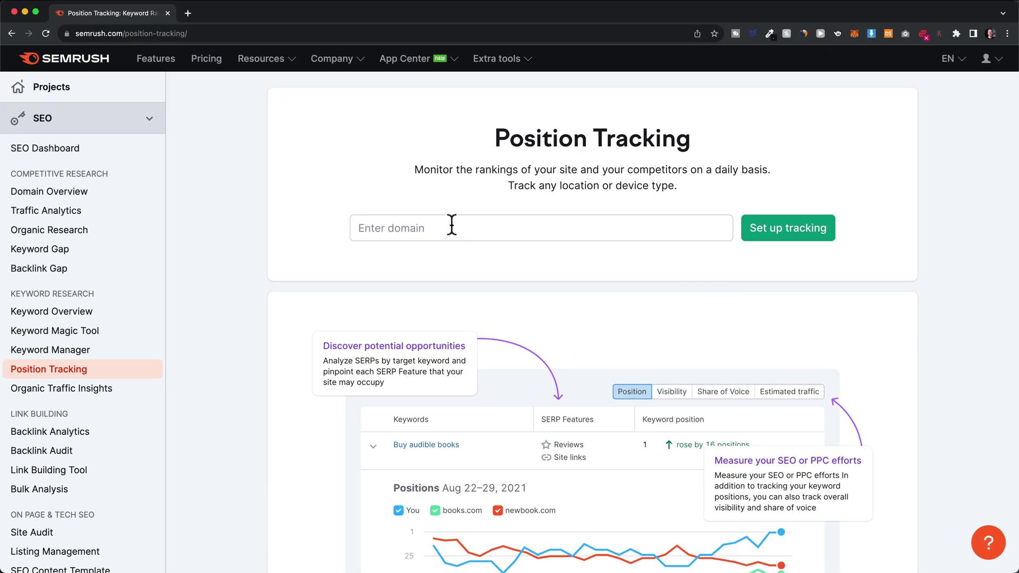
{"action": "left_click", "coordinate": [452, 225]}
{"action": "type", "text": "s"}
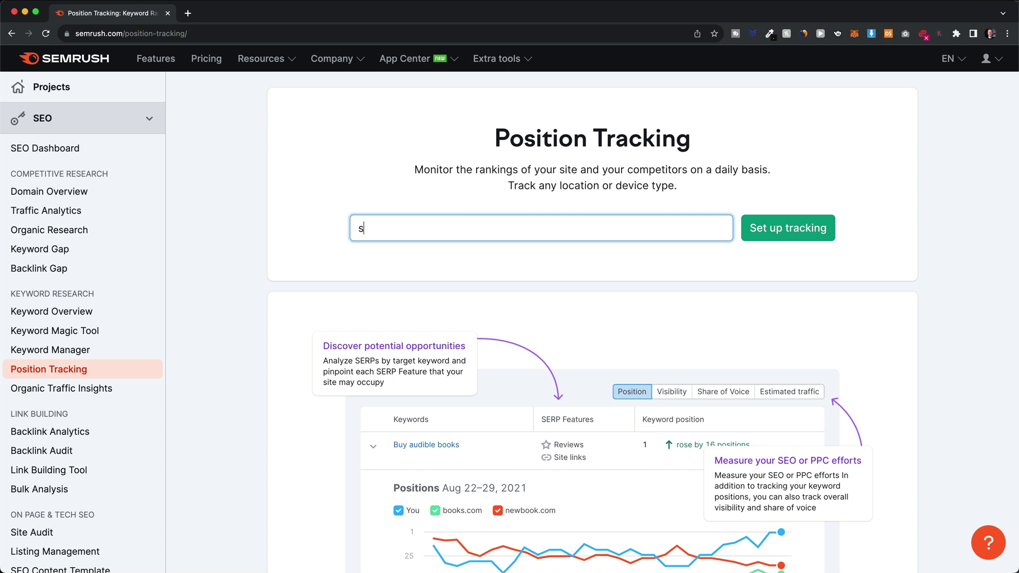
{"action": "type", "text": "emrush.com"}
{"action": "left_click", "coordinate": [770, 236]}
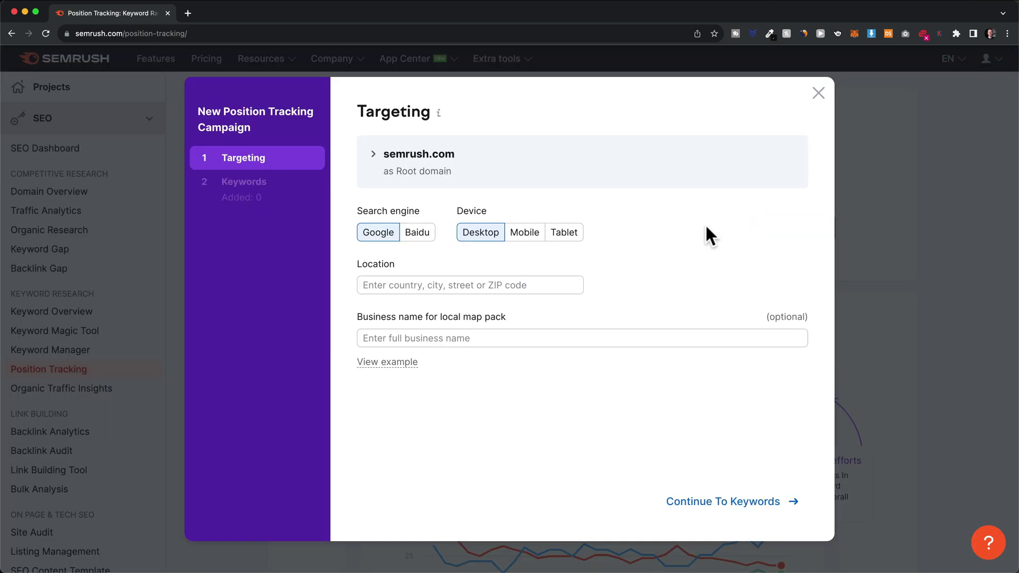
- Set the tracking campaign's location to United States and proceed to its keyword entry
{"action": "left_click", "coordinate": [436, 285]}
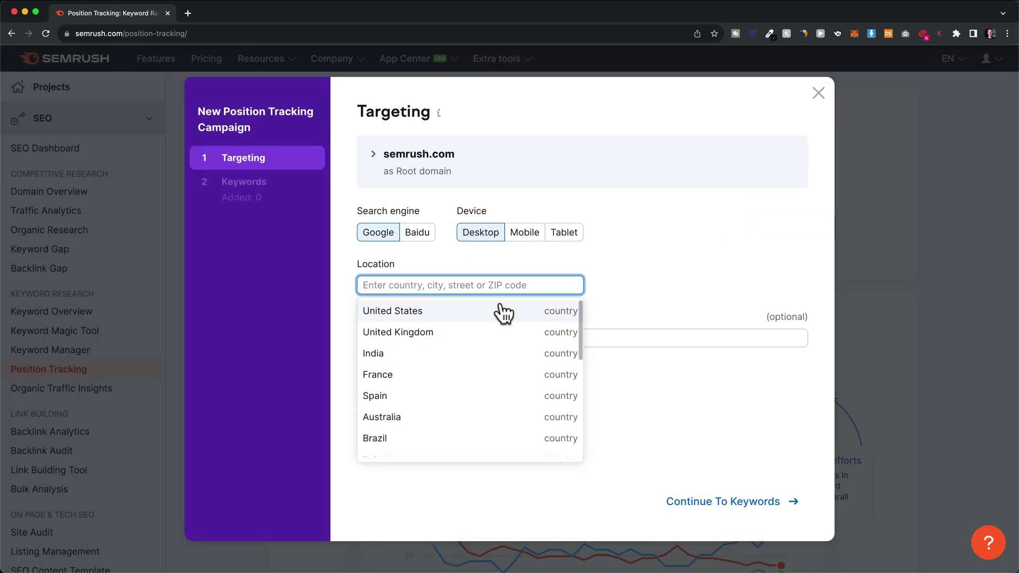
{"action": "left_click", "coordinate": [438, 313]}
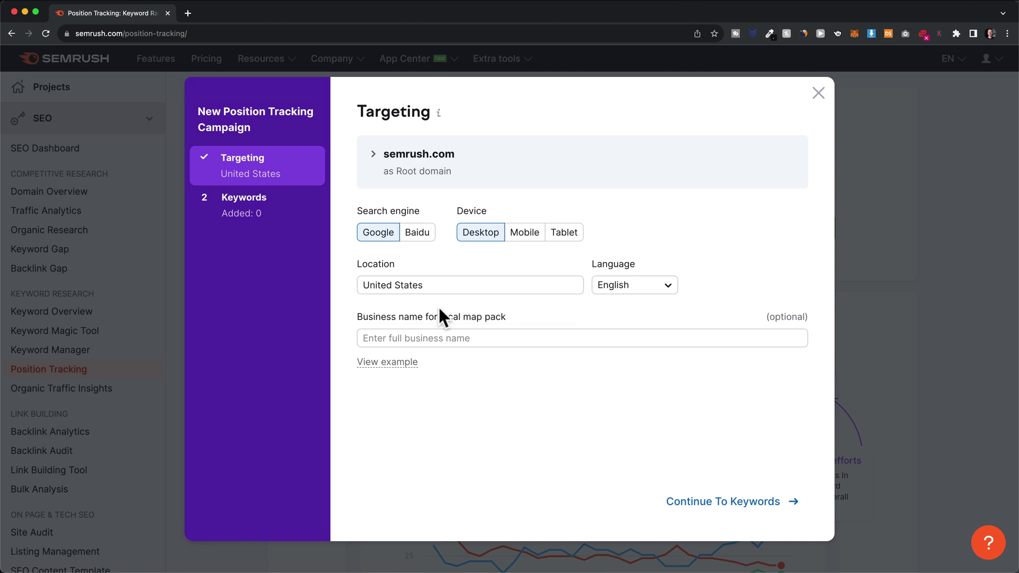
{"action": "left_click", "coordinate": [726, 510]}
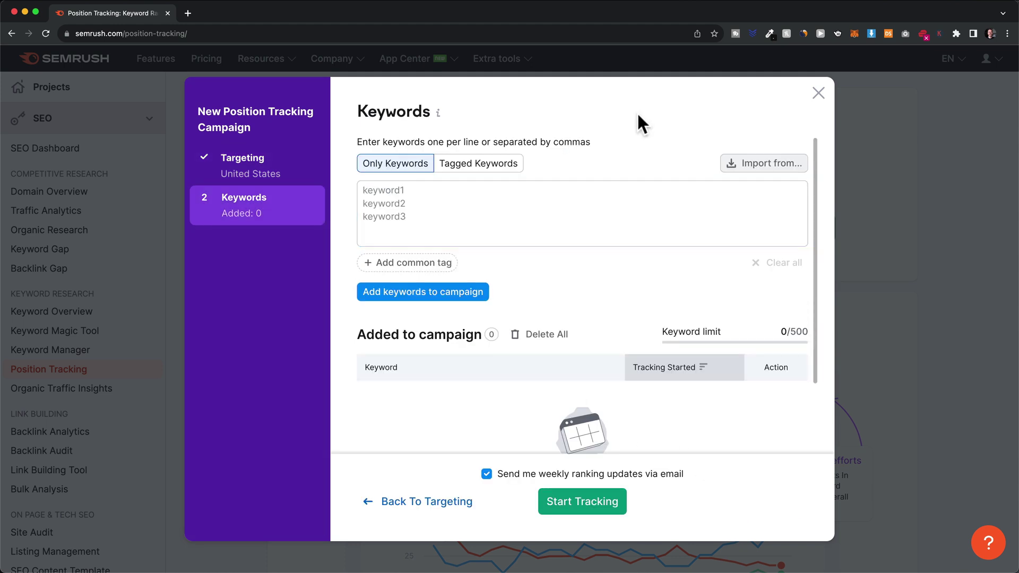
{"action": "left_click", "coordinate": [414, 201]}
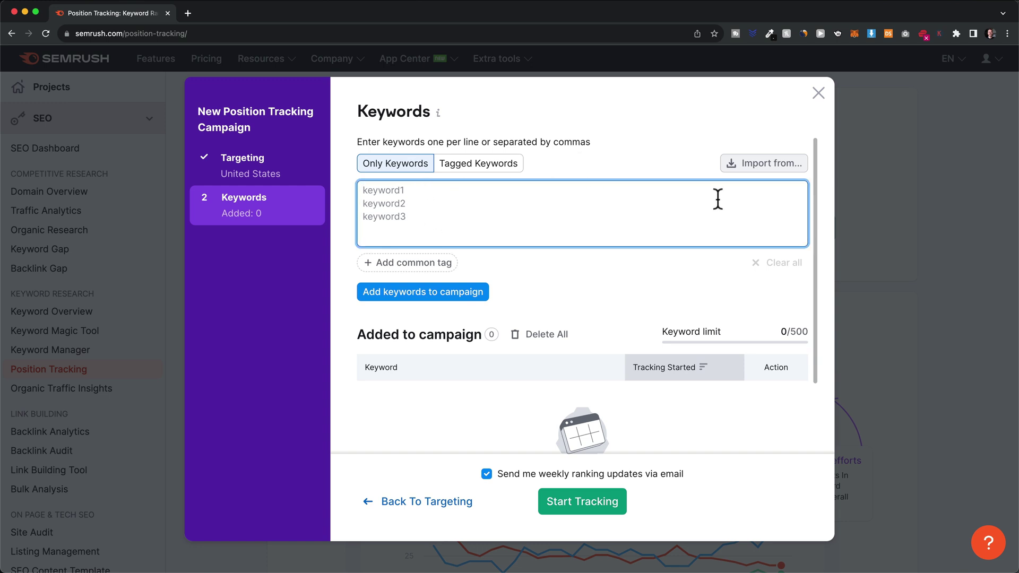
- Add the keywords seo tools, marketing tools and keyword research tool to the campaign and start tracking them
{"action": "left_click", "coordinate": [778, 166]}
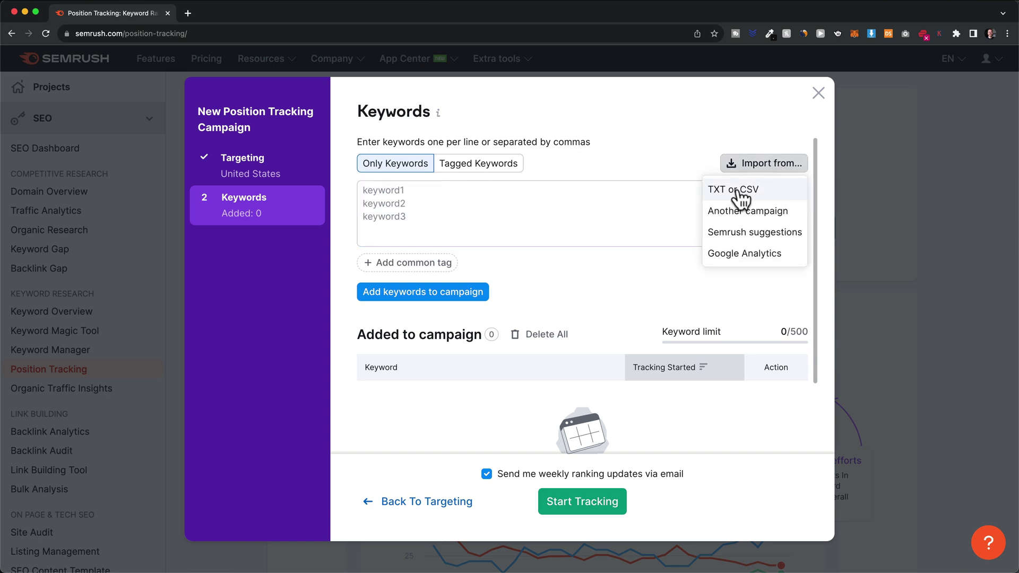
{"action": "left_click", "coordinate": [417, 199]}
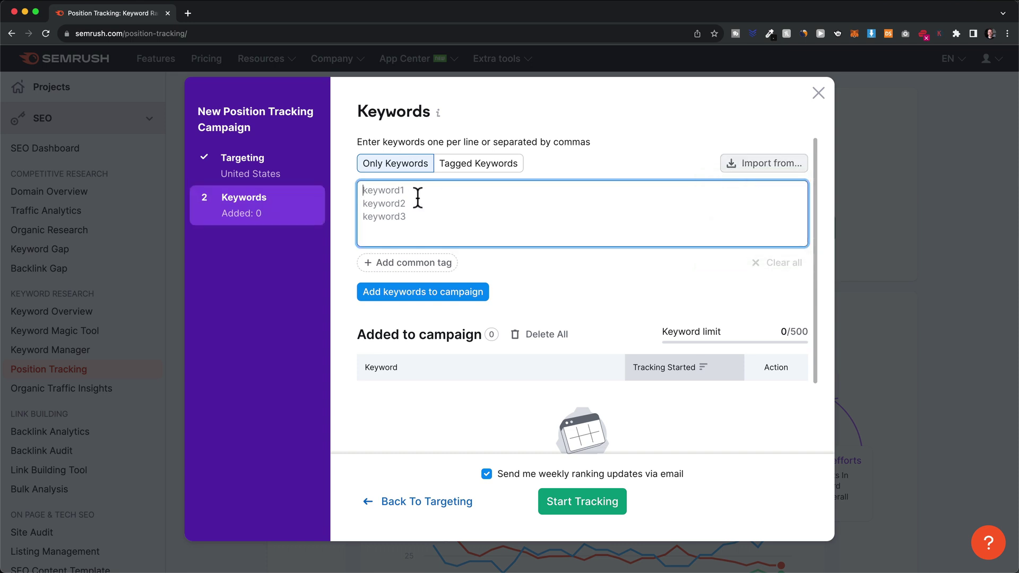
{"action": "type", "text": "seo tools marketing tools keyword research tool"}
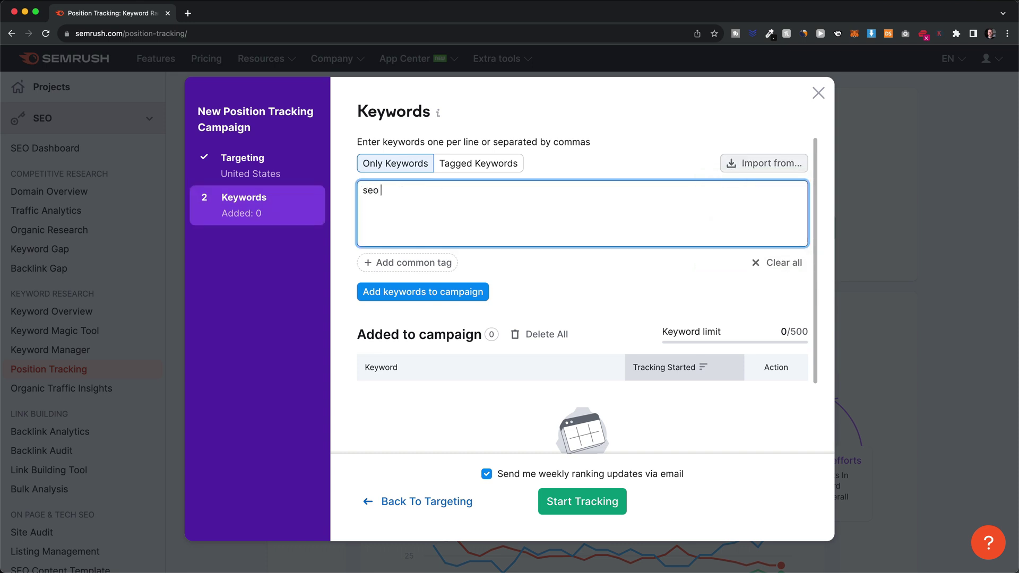
{"action": "left_click", "coordinate": [461, 296]}
{"action": "scroll", "coordinate": [463, 301], "scroll_direction": "down", "scroll_amount": 5}
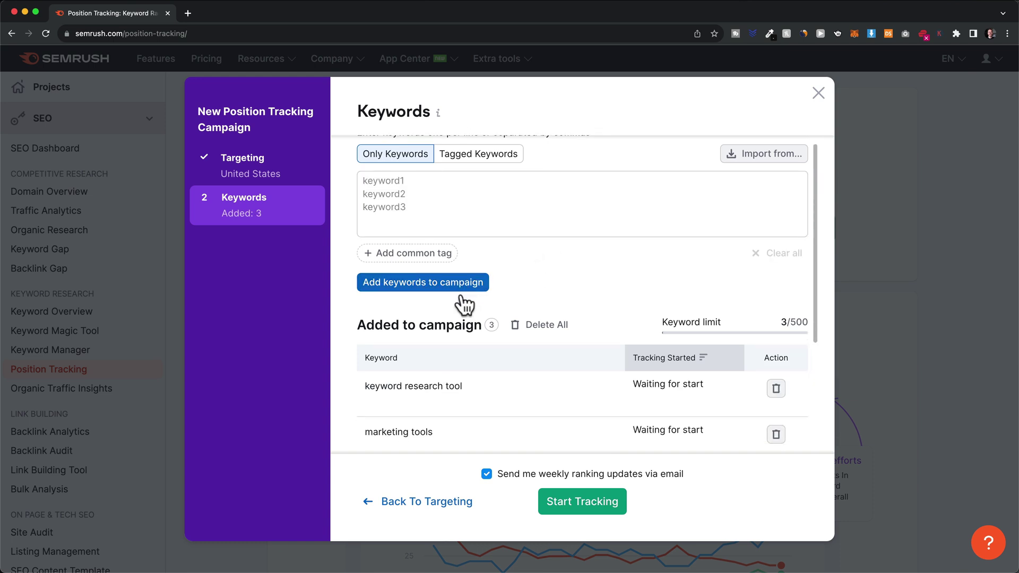
{"action": "scroll", "coordinate": [515, 396], "scroll_direction": "down", "scroll_amount": 1}
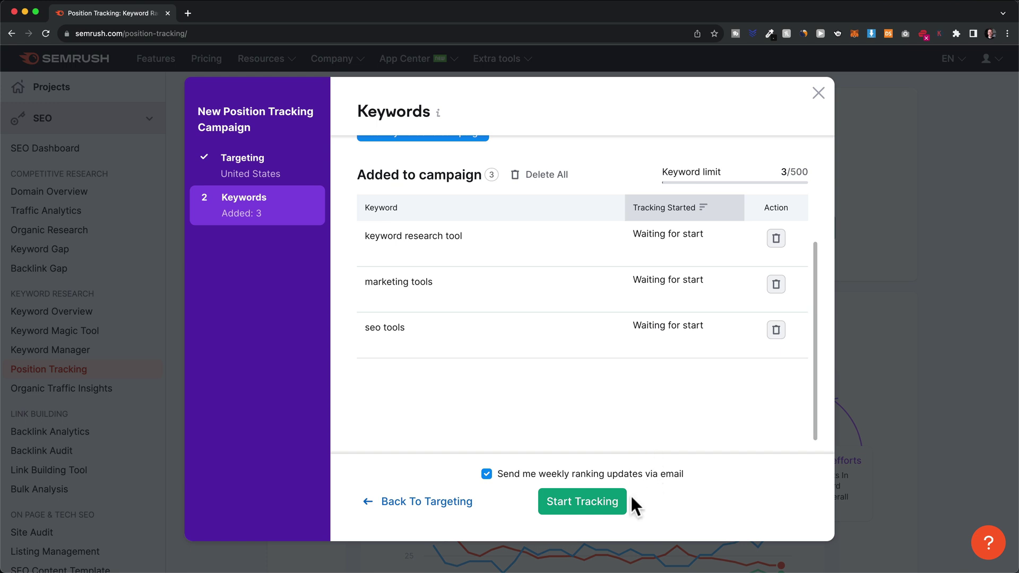
{"action": "left_click", "coordinate": [578, 507]}
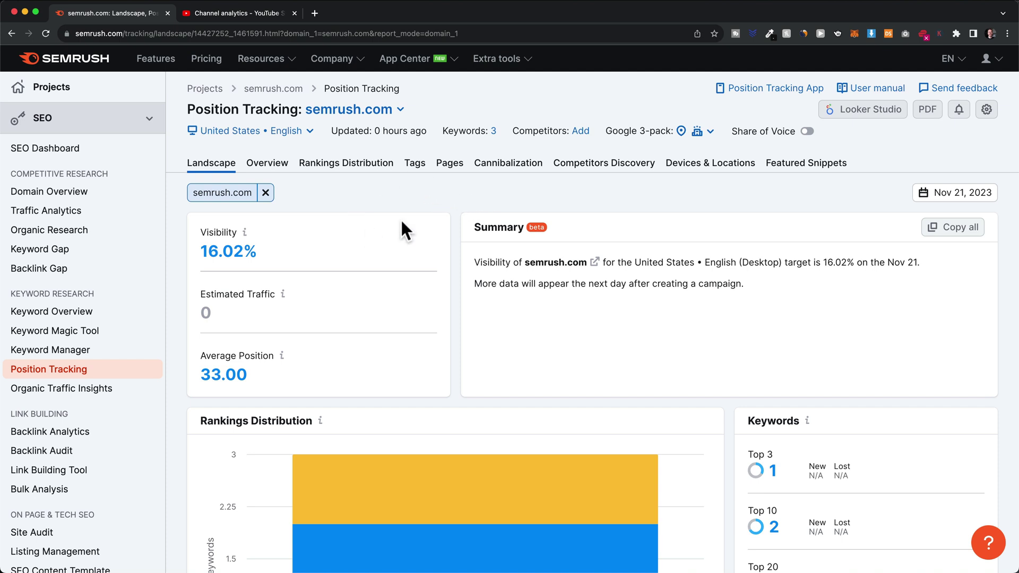
- Examine the campaign overview's visibility and average position charts for semrush.com
{"action": "scroll", "coordinate": [385, 202], "scroll_direction": "down", "scroll_amount": 2}
{"action": "left_click", "coordinate": [273, 155]}
{"action": "scroll", "coordinate": [498, 238], "scroll_direction": "down", "scroll_amount": 3}
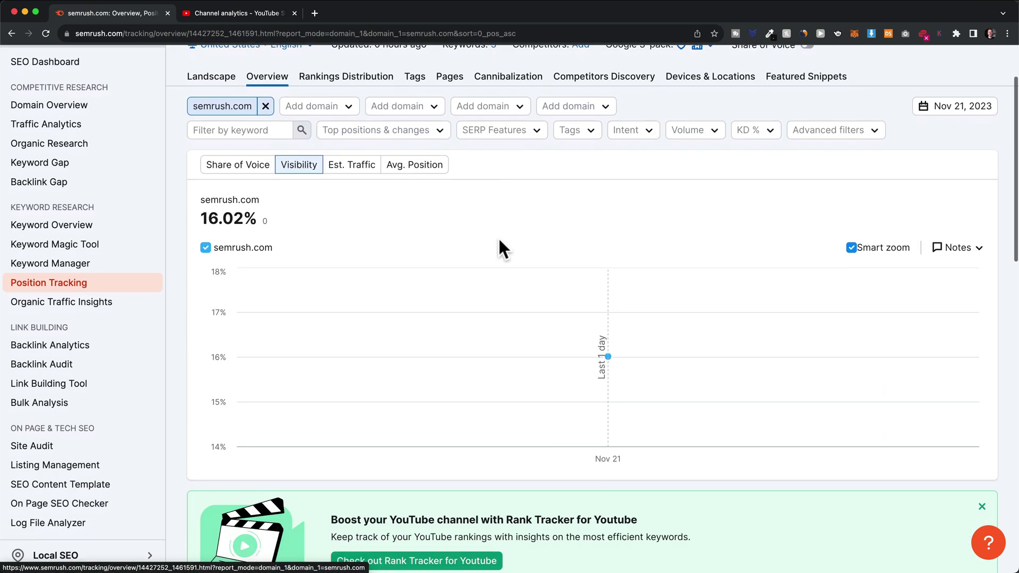
{"action": "mouse_move", "coordinate": [610, 289]}
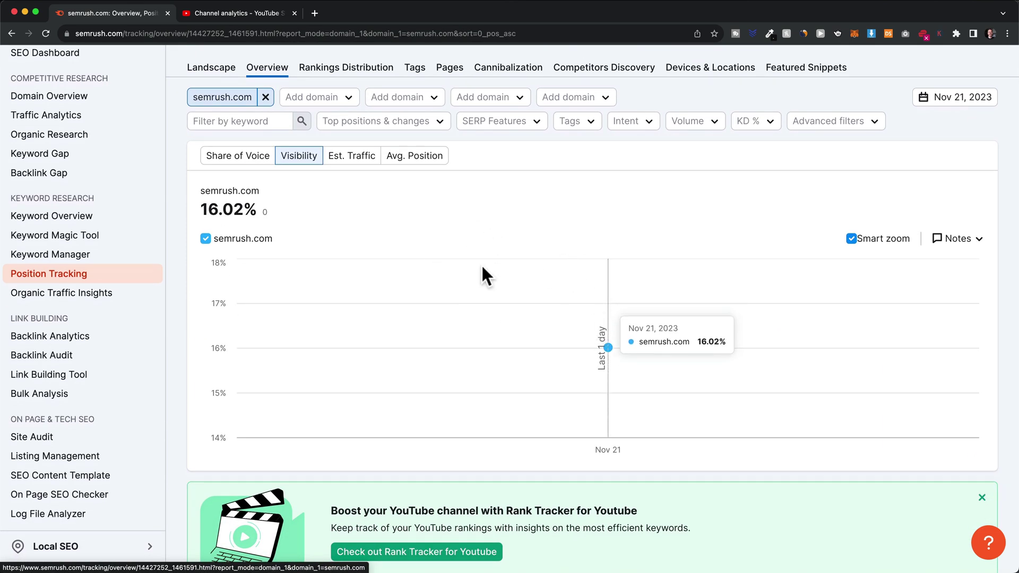
{"action": "left_click", "coordinate": [406, 157]}
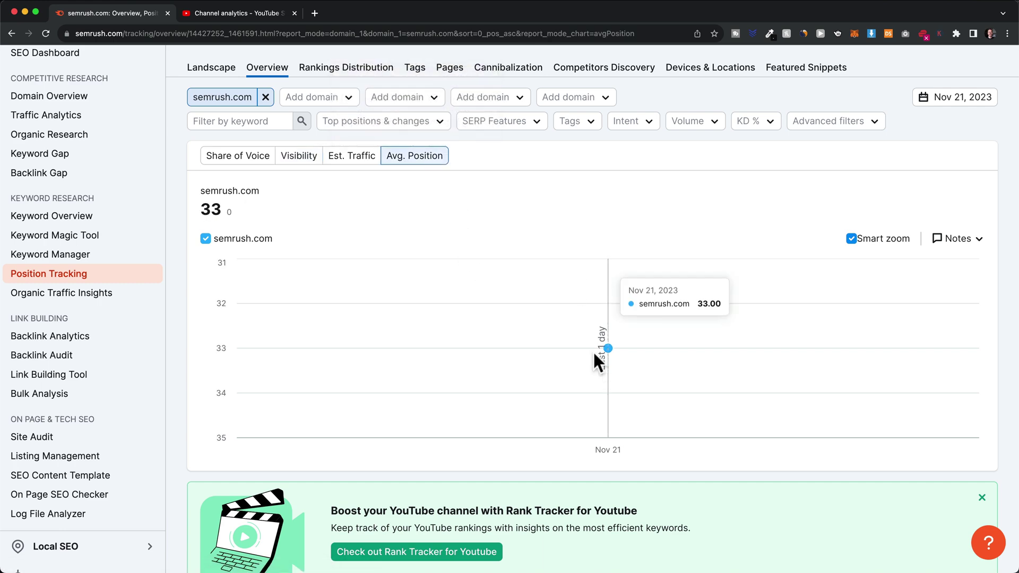
{"action": "scroll", "coordinate": [602, 320], "scroll_direction": "down", "scroll_amount": 1}
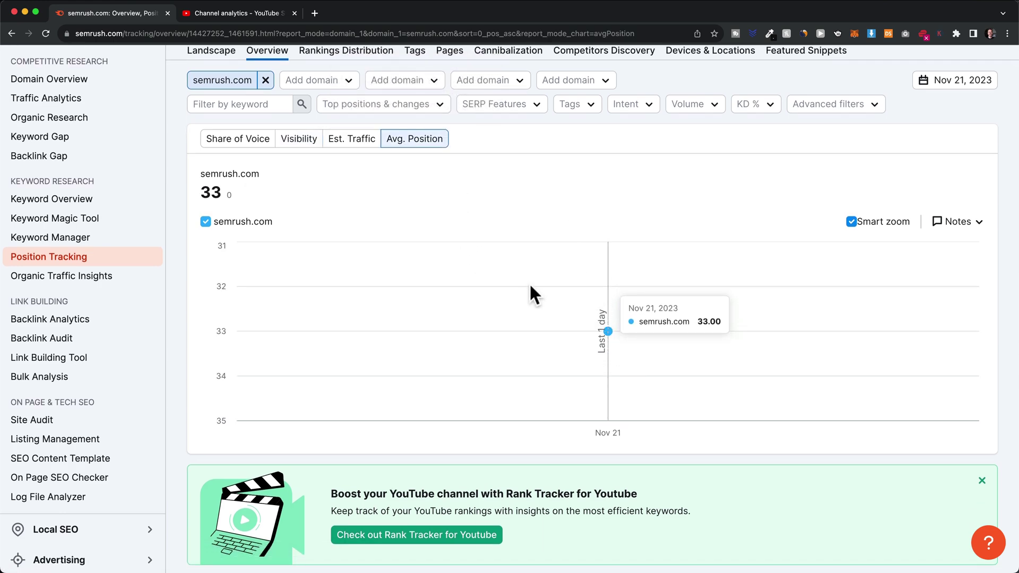
- Review each tracked keyword's position and visibility in the Rankings Overview table
{"action": "scroll", "coordinate": [533, 297], "scroll_direction": "down", "scroll_amount": 10}
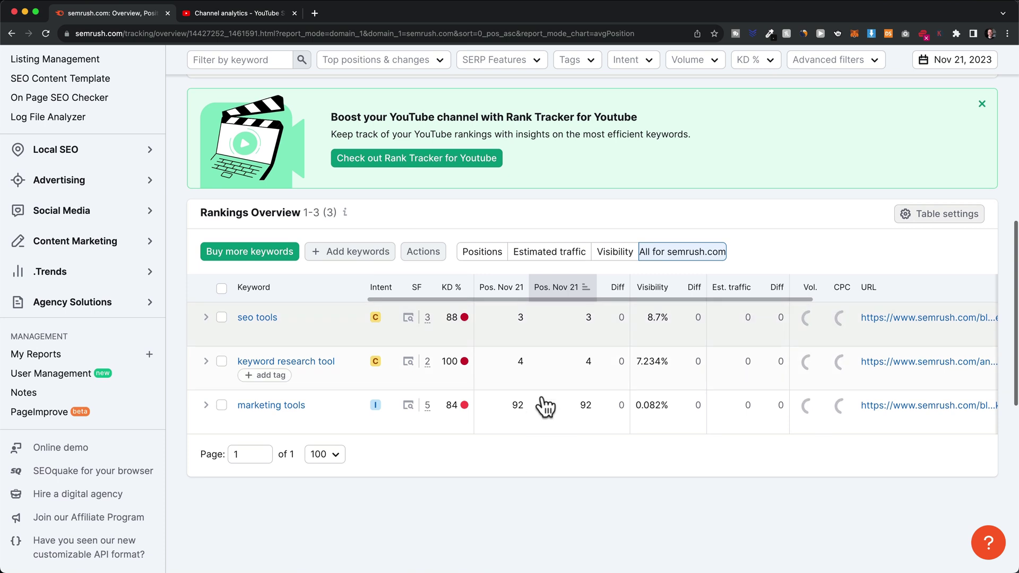
{"action": "scroll", "coordinate": [541, 398], "scroll_direction": "down", "scroll_amount": 2}
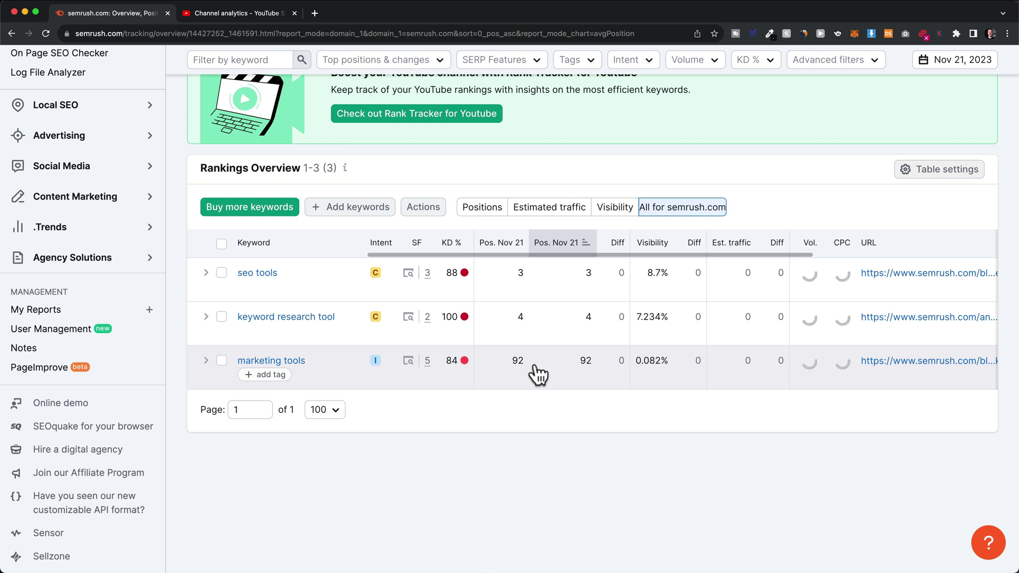
{"action": "scroll", "coordinate": [542, 376], "scroll_direction": "up", "scroll_amount": 5}
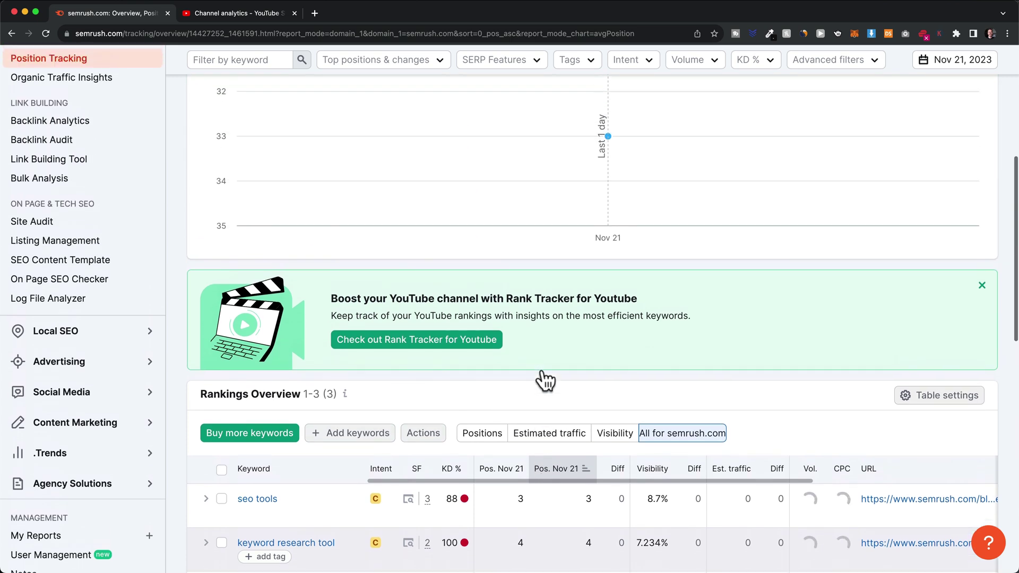
{"action": "scroll", "coordinate": [543, 365], "scroll_direction": "up", "scroll_amount": 5}
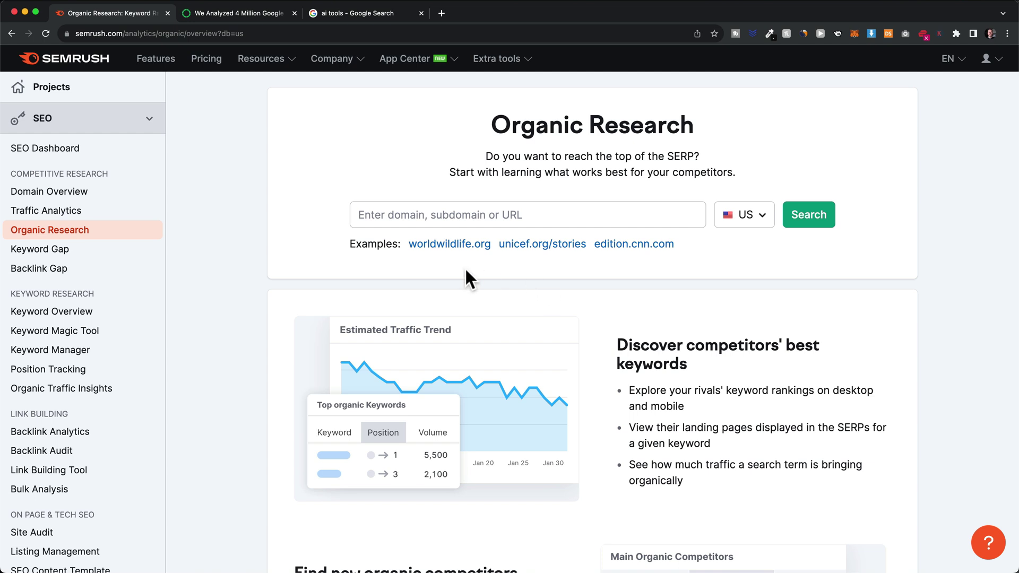
- Consult the Backlinko article's Google organic CTR breakdown by position and return to Semrush
{"action": "left_click", "coordinate": [249, 16]}
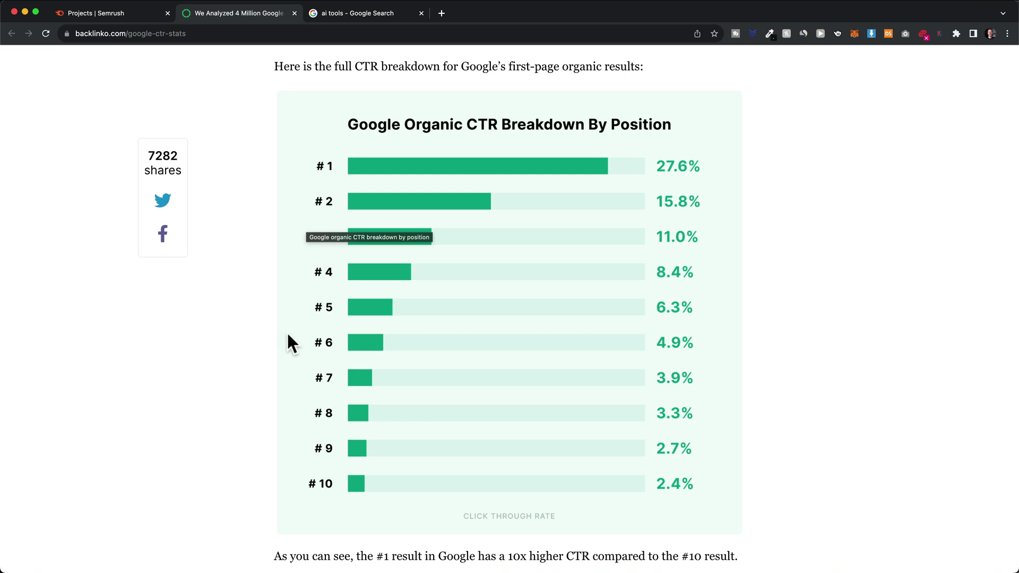
{"action": "left_click", "coordinate": [127, 12]}
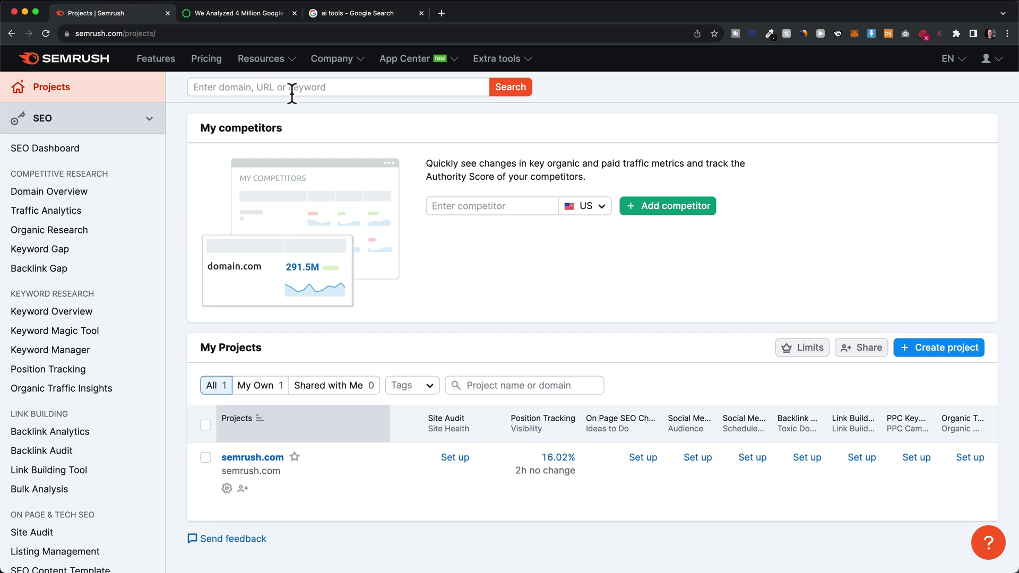
- Run an Organic Research search on the domain mailerlite.com for the US
{"action": "left_click", "coordinate": [85, 237]}
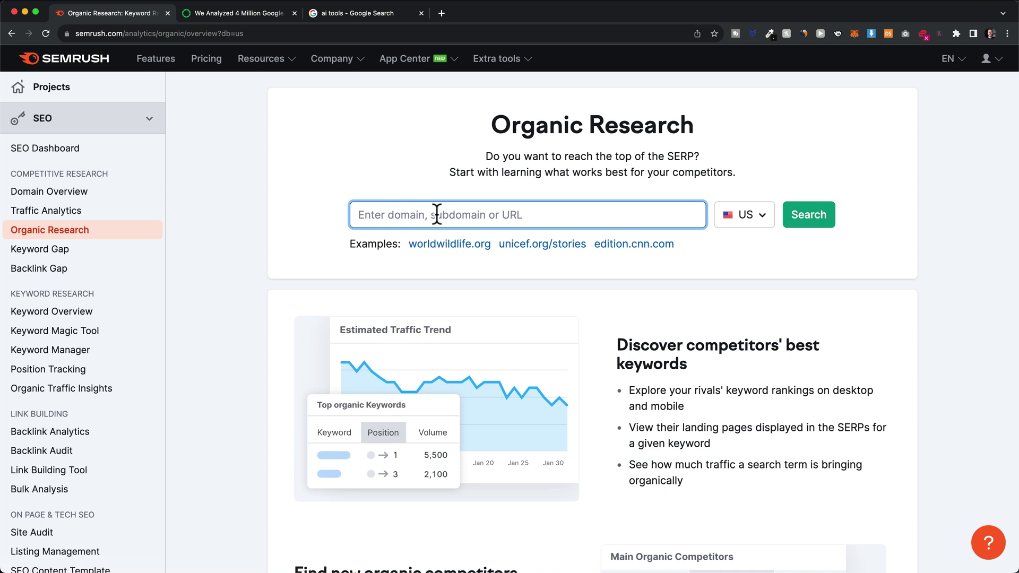
{"action": "type", "text": "mai"}
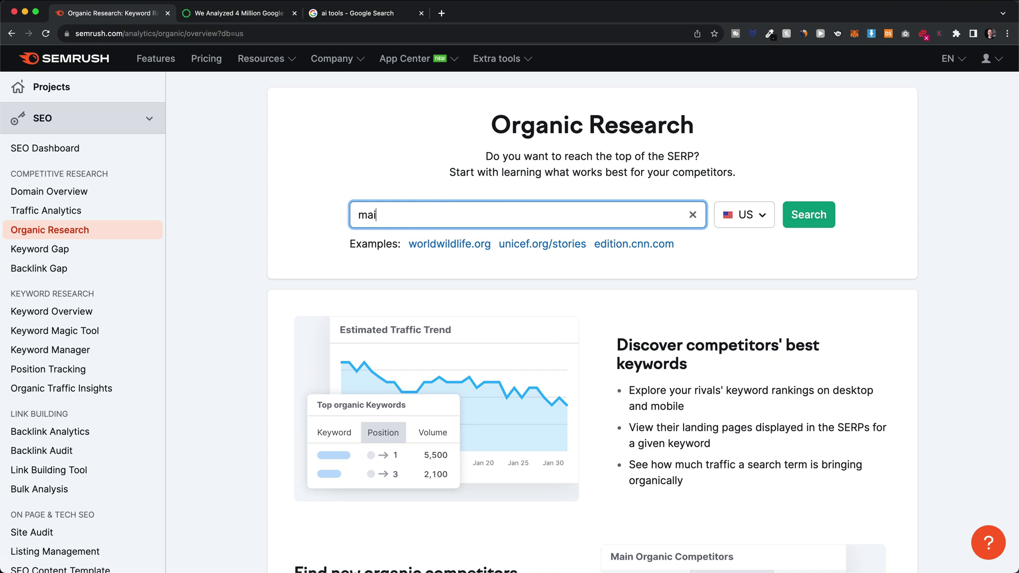
{"action": "type", "text": "lerlite.com"}
{"action": "left_click", "coordinate": [814, 225]}
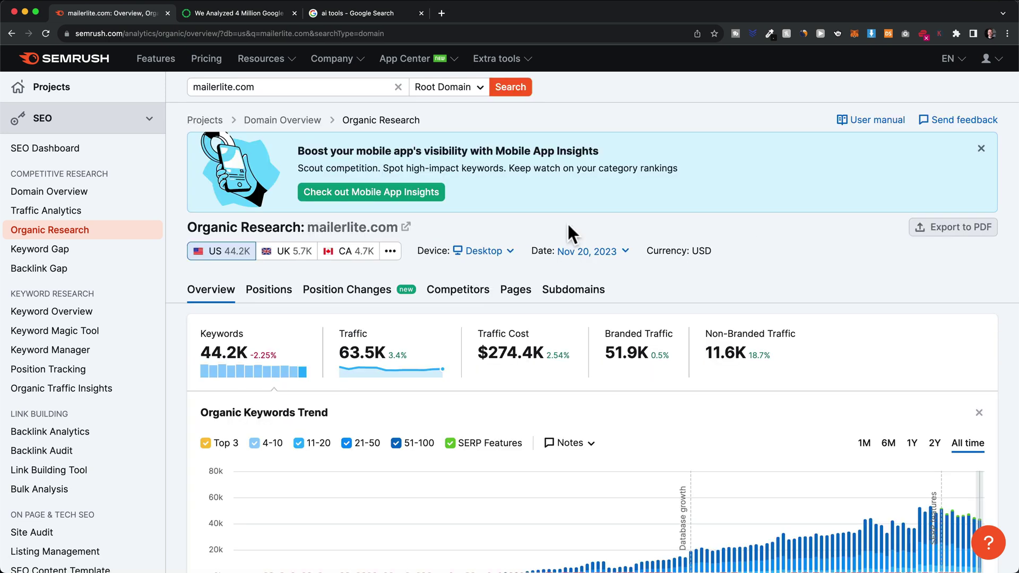
- Open mailerlite.com's organic positions report and review the keywords it ranks for
{"action": "left_click", "coordinate": [270, 297]}
{"action": "scroll", "coordinate": [301, 290], "scroll_direction": "down", "scroll_amount": 4}
{"action": "scroll", "coordinate": [352, 387], "scroll_direction": "down", "scroll_amount": 3}
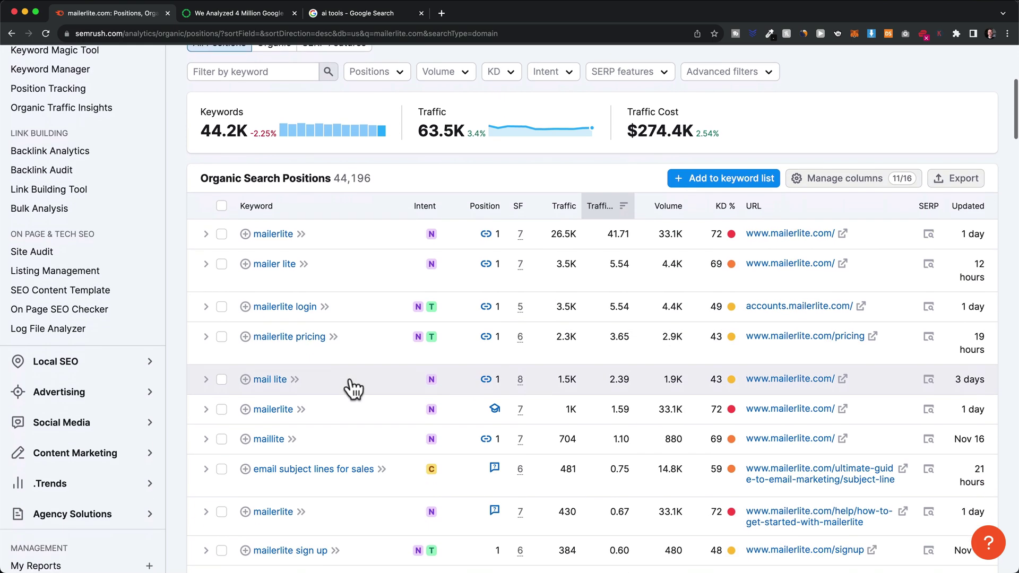
{"action": "scroll", "coordinate": [364, 357], "scroll_direction": "down", "scroll_amount": 1}
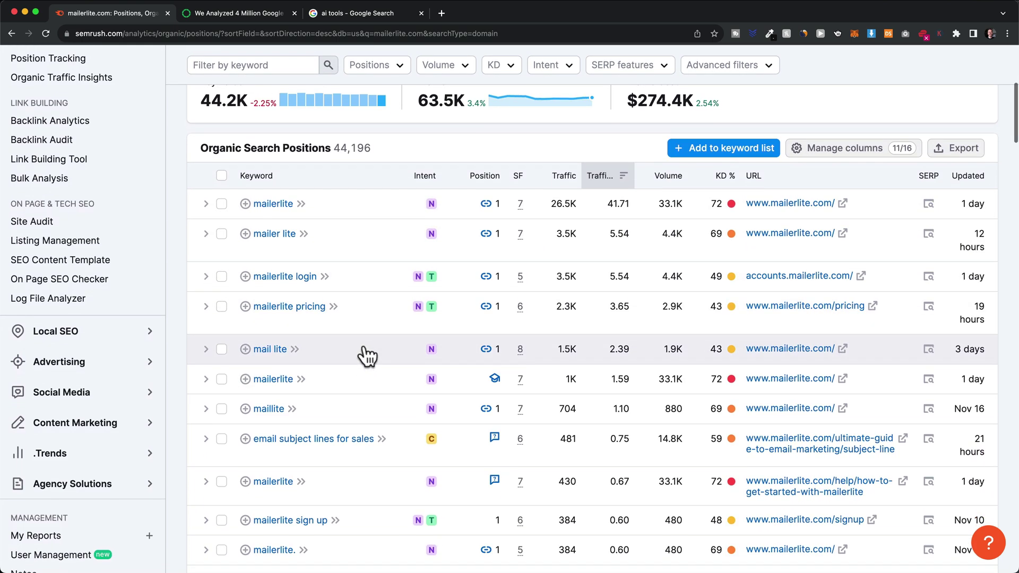
{"action": "scroll", "coordinate": [374, 349], "scroll_direction": "up", "scroll_amount": 2}
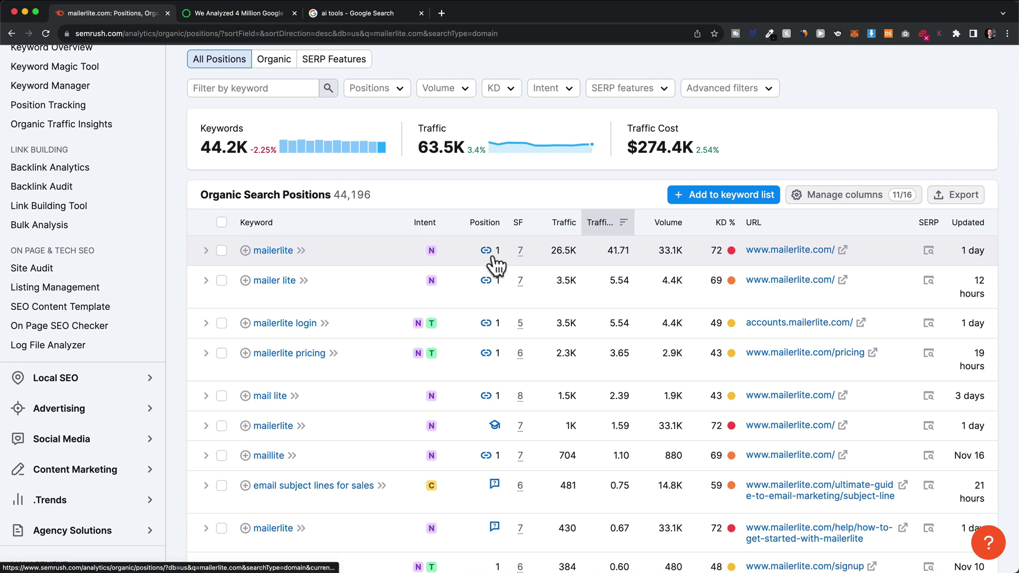
- Filter mailerlite.com's organic keywords to a custom position range of 2 to 15 and look through them
{"action": "scroll", "coordinate": [493, 278], "scroll_direction": "up", "scroll_amount": 2}
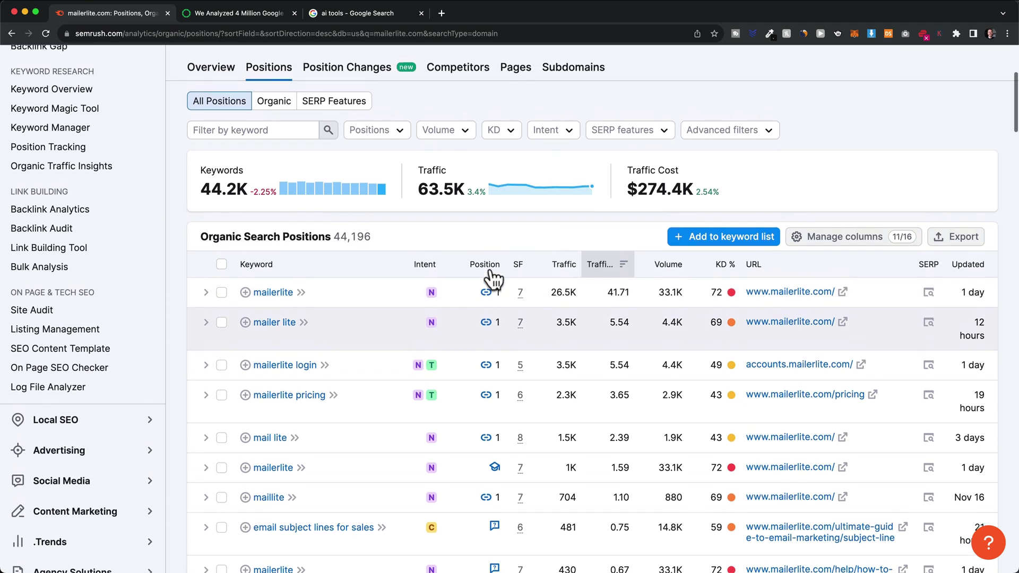
{"action": "left_click", "coordinate": [397, 147]}
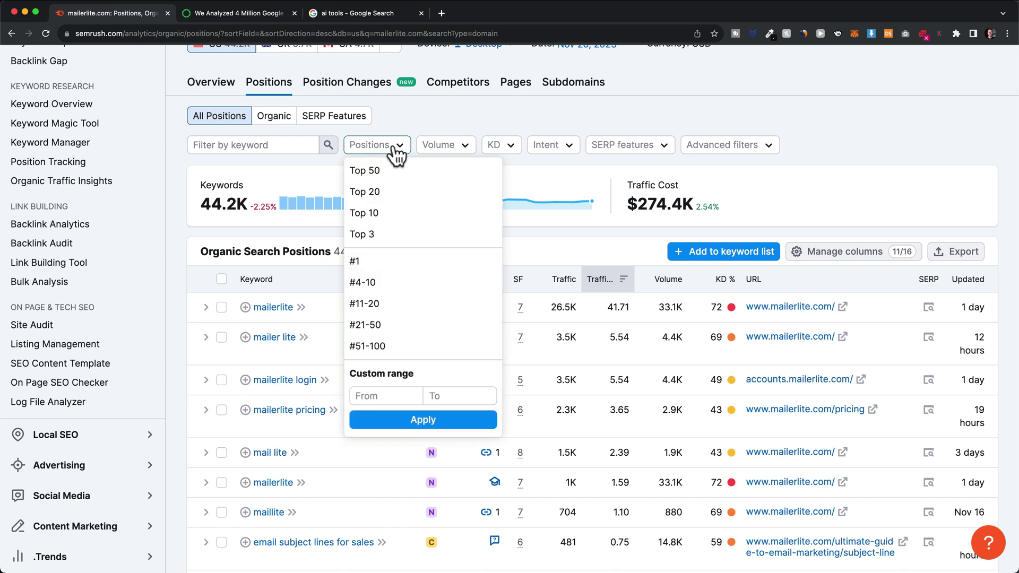
{"action": "left_click", "coordinate": [382, 396]}
{"action": "type", "text": "2"}
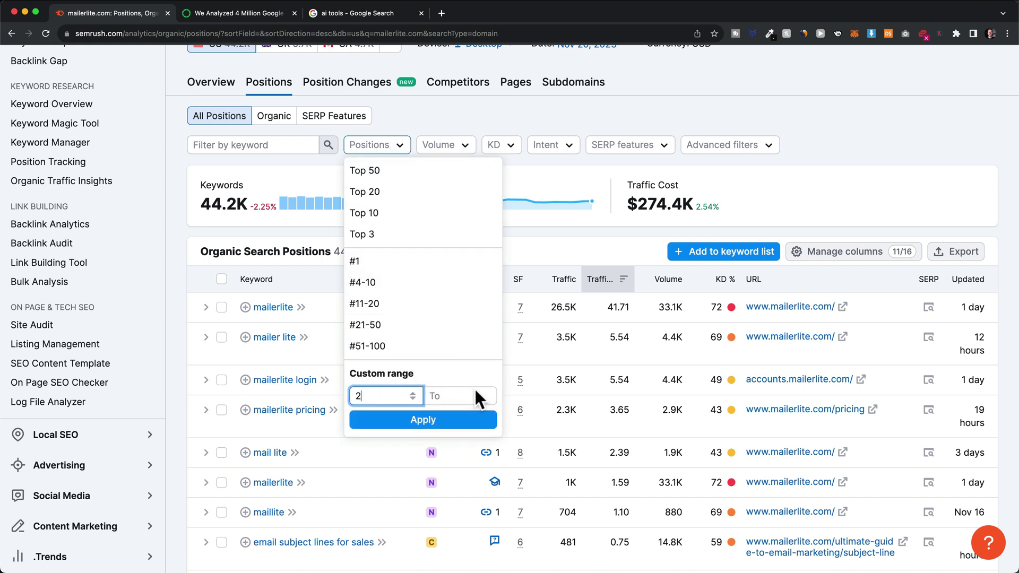
{"action": "left_click", "coordinate": [463, 396]}
{"action": "type", "text": "15"}
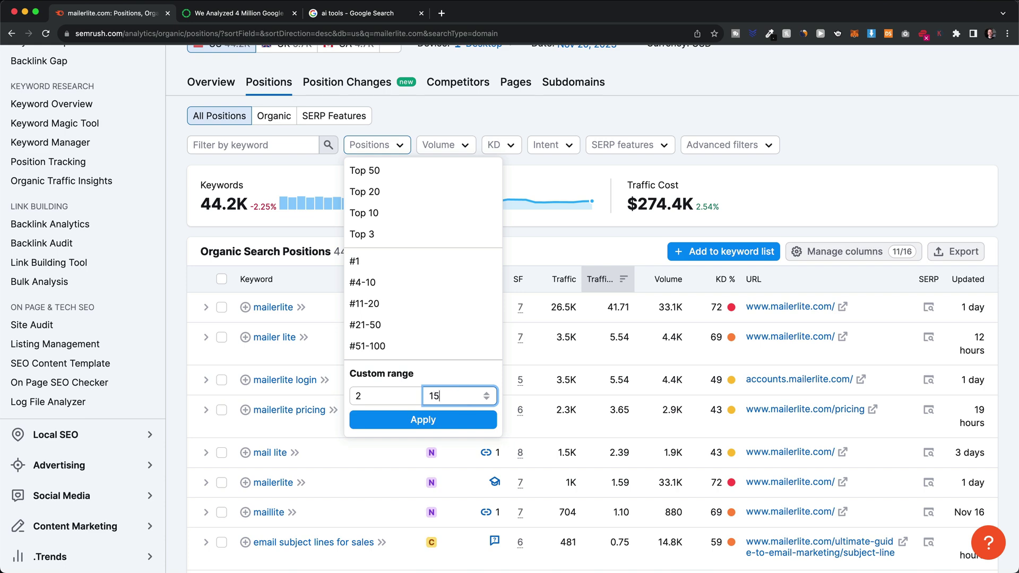
{"action": "left_click", "coordinate": [423, 420]}
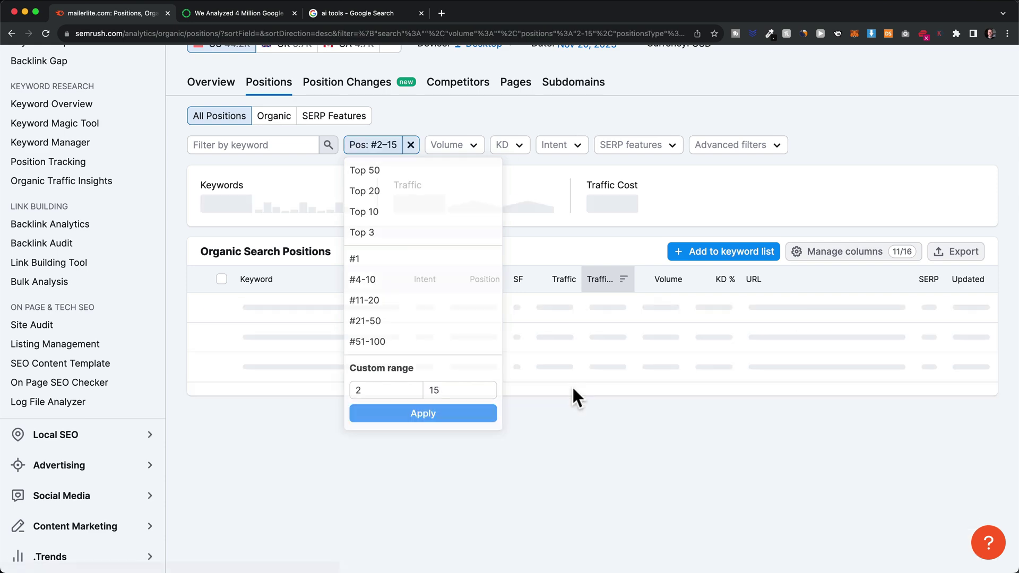
{"action": "scroll", "coordinate": [395, 202], "scroll_direction": "down", "scroll_amount": 1}
{"action": "scroll", "coordinate": [396, 202], "scroll_direction": "down", "scroll_amount": 3}
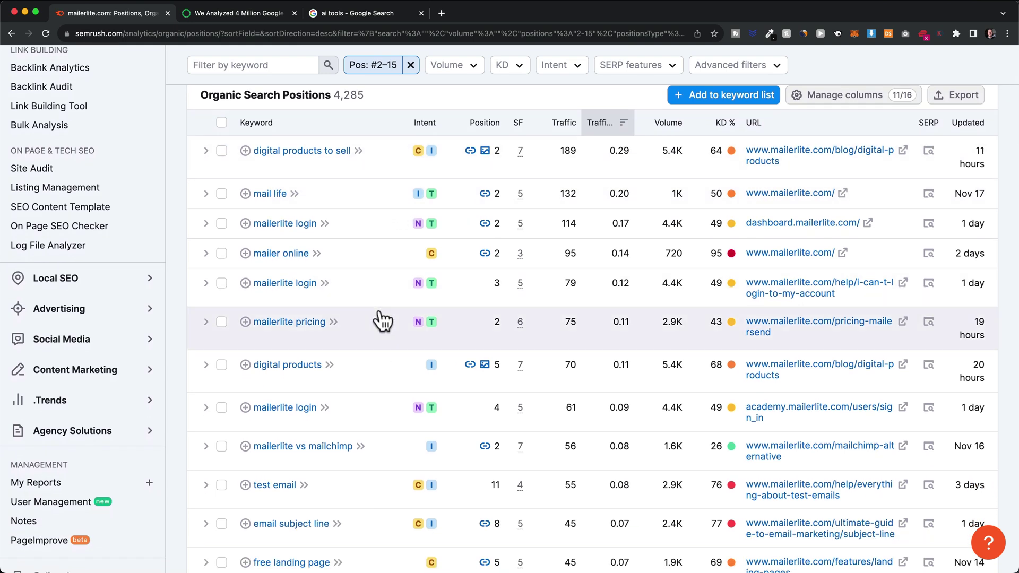
- Narrow the keywords to Very easy difficulty and check the volume and position of "november newsletter"
{"action": "scroll", "coordinate": [382, 320], "scroll_direction": "up", "scroll_amount": 3}
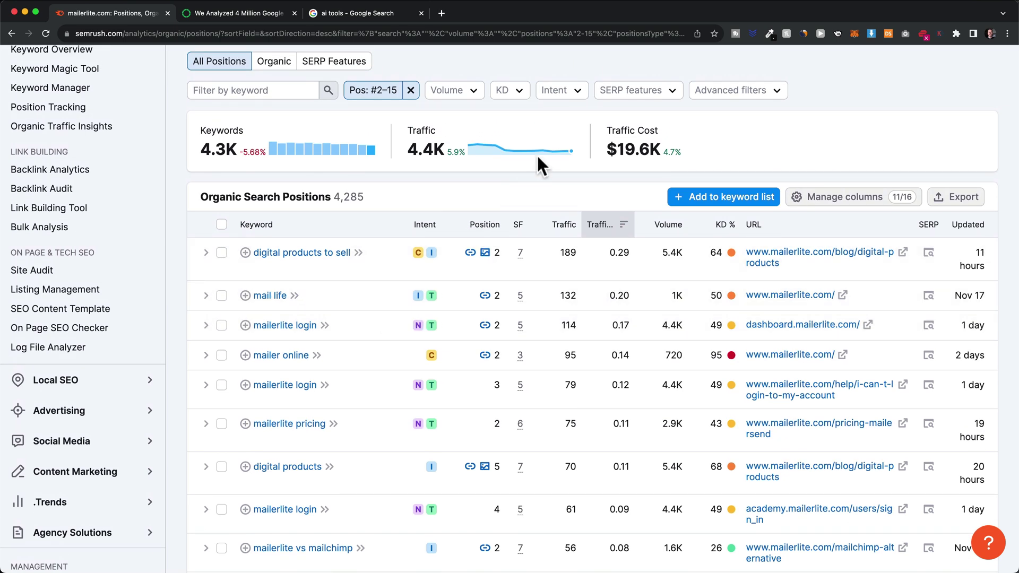
{"action": "left_click", "coordinate": [518, 95]}
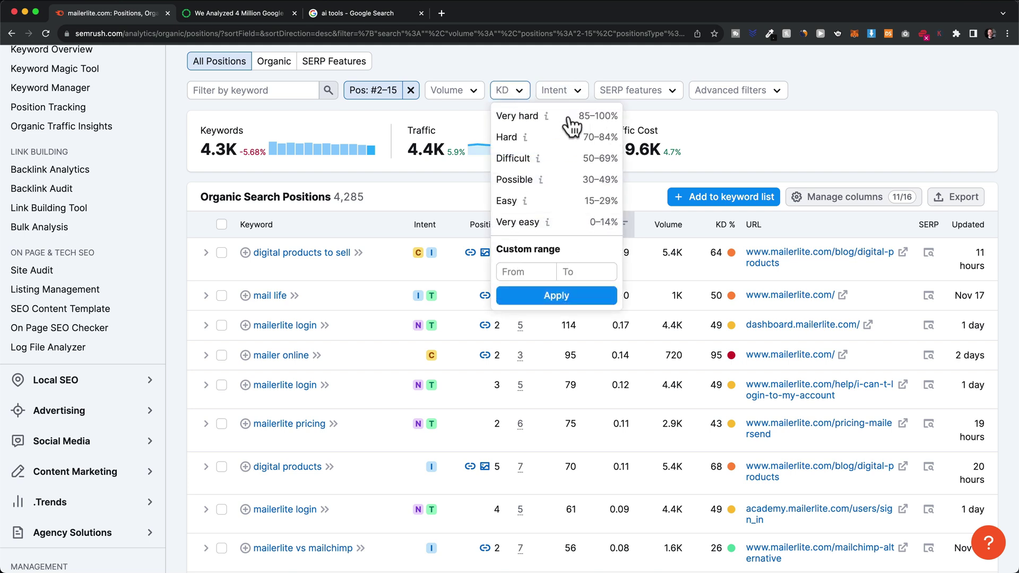
{"action": "left_click", "coordinate": [577, 229]}
{"action": "scroll", "coordinate": [575, 230], "scroll_direction": "down", "scroll_amount": 2}
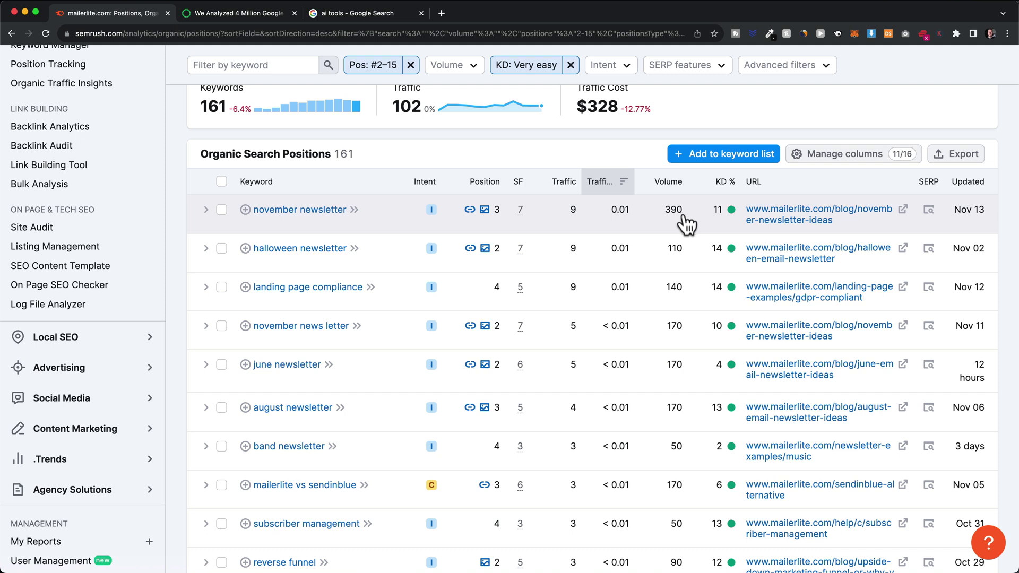
{"action": "mouse_move", "coordinate": [494, 213]}
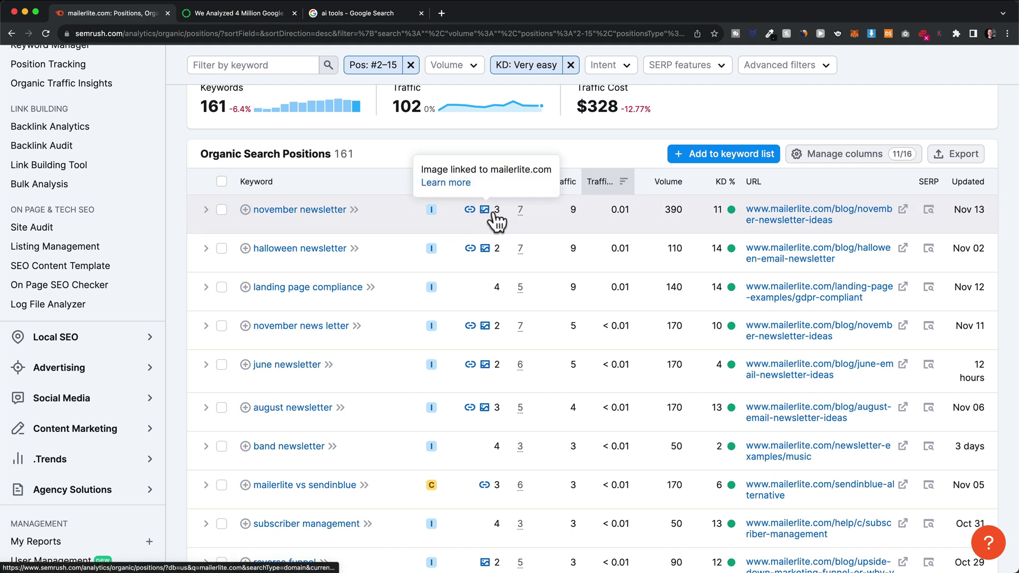
- Open the page ranking for "november newsletter", accept all cookies, and examine the article's content and headline
{"action": "left_click", "coordinate": [903, 209]}
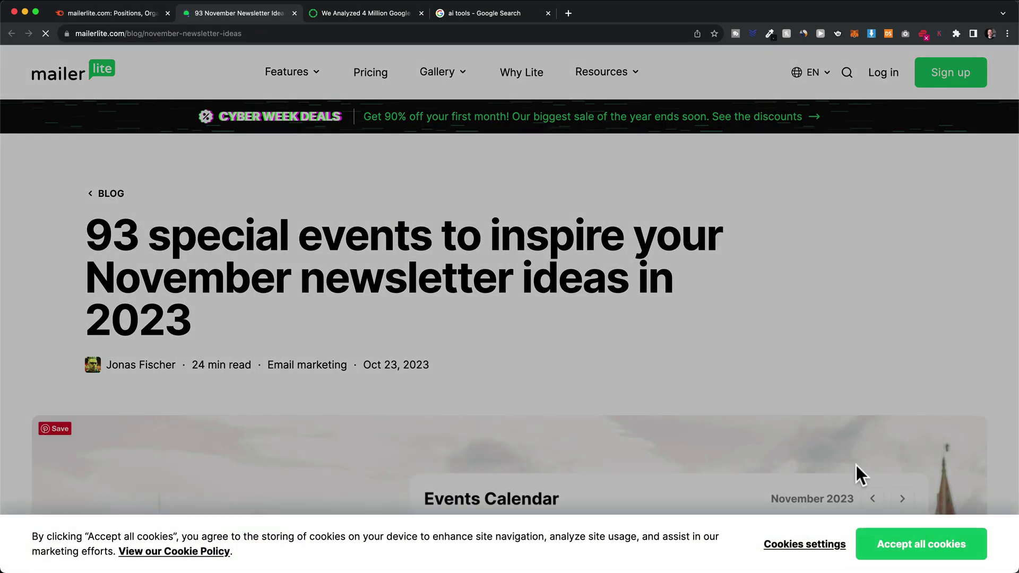
{"action": "left_click", "coordinate": [900, 544]}
{"action": "scroll", "coordinate": [550, 307], "scroll_direction": "down", "scroll_amount": 10}
{"action": "scroll", "coordinate": [550, 306], "scroll_direction": "up", "scroll_amount": 5}
{"action": "scroll", "coordinate": [550, 314], "scroll_direction": "up", "scroll_amount": 3}
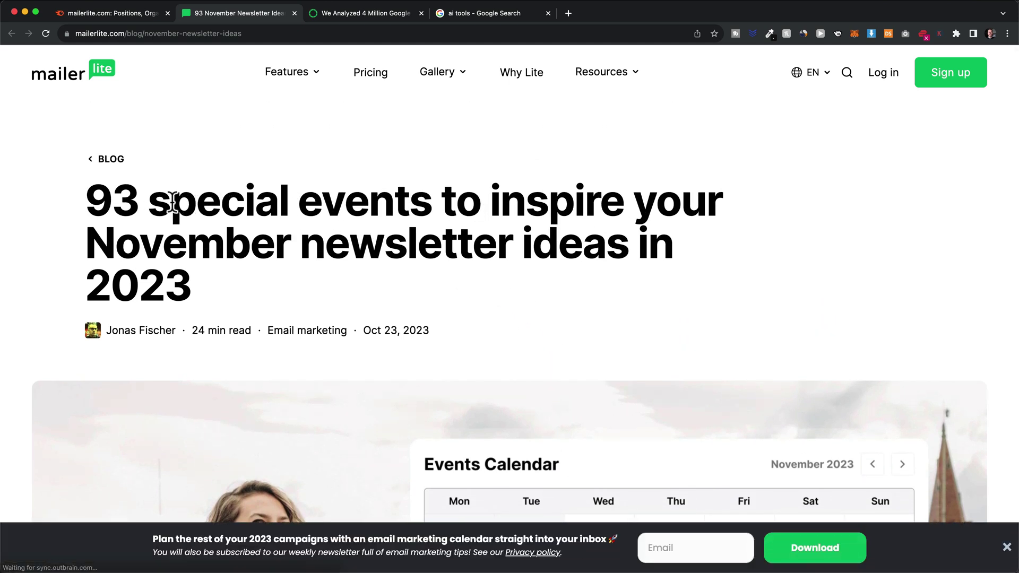
{"action": "left_click_drag", "start_coordinate": [99, 199], "coordinate": [410, 204]}
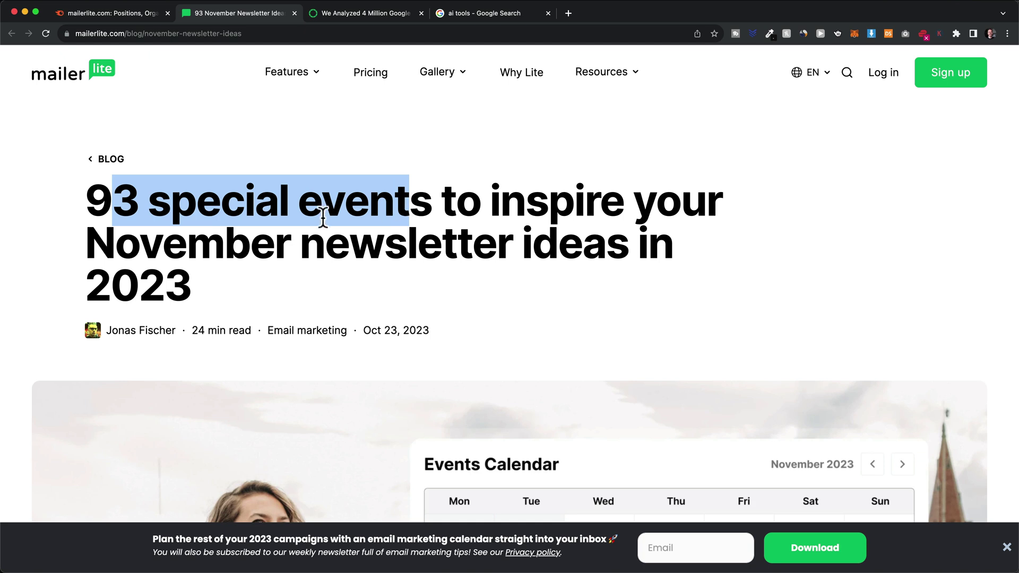
- Examine the article's headline, and return to the mailerlite.com positions report to check the position of "november newsletter"
{"action": "left_click_drag", "start_coordinate": [107, 239], "coordinate": [496, 244]}
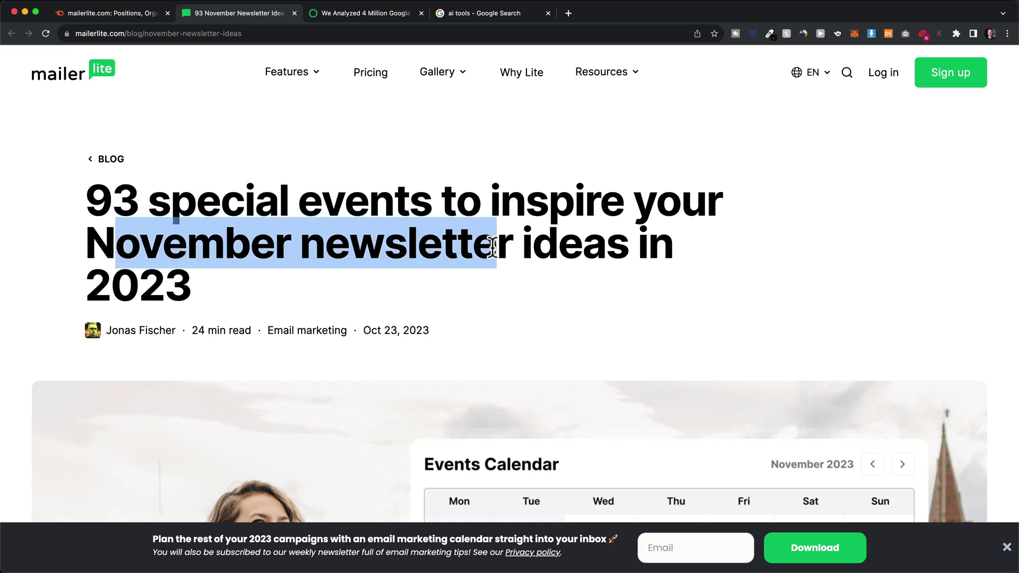
{"action": "left_click", "coordinate": [114, 12]}
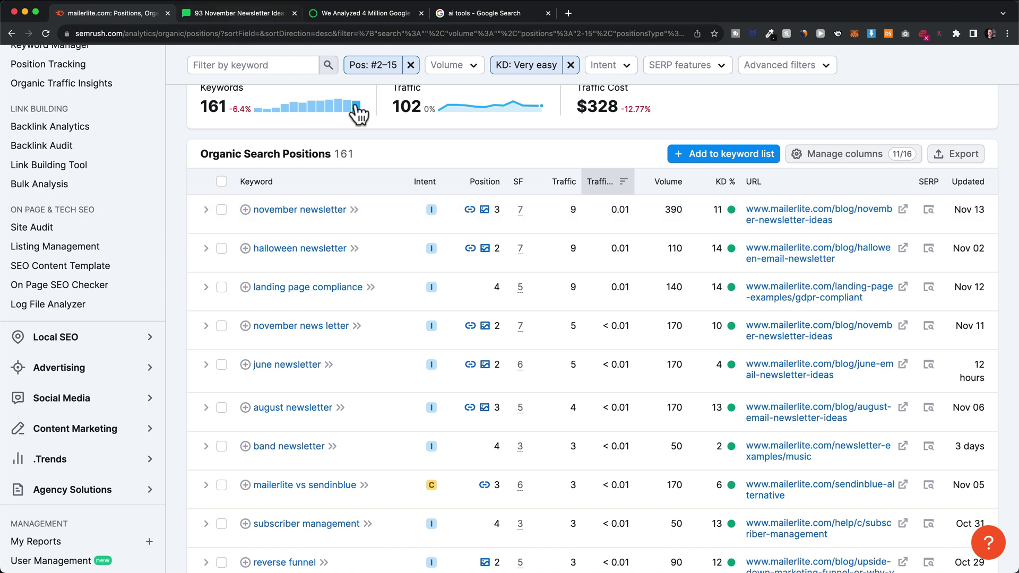
{"action": "mouse_move", "coordinate": [432, 289]}
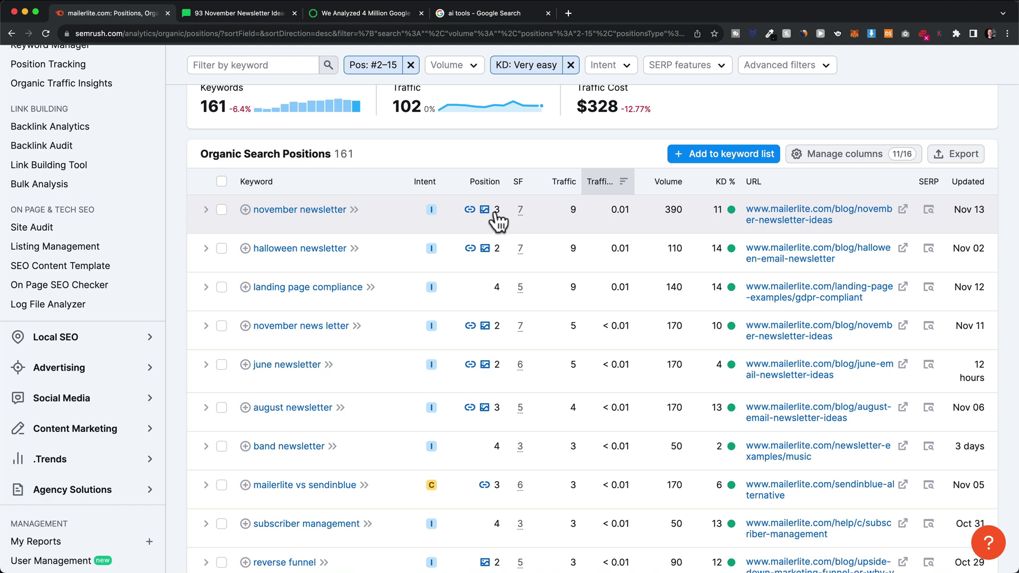
{"action": "mouse_move", "coordinate": [463, 222]}
{"action": "scroll", "coordinate": [469, 215], "scroll_direction": "up", "scroll_amount": 2}
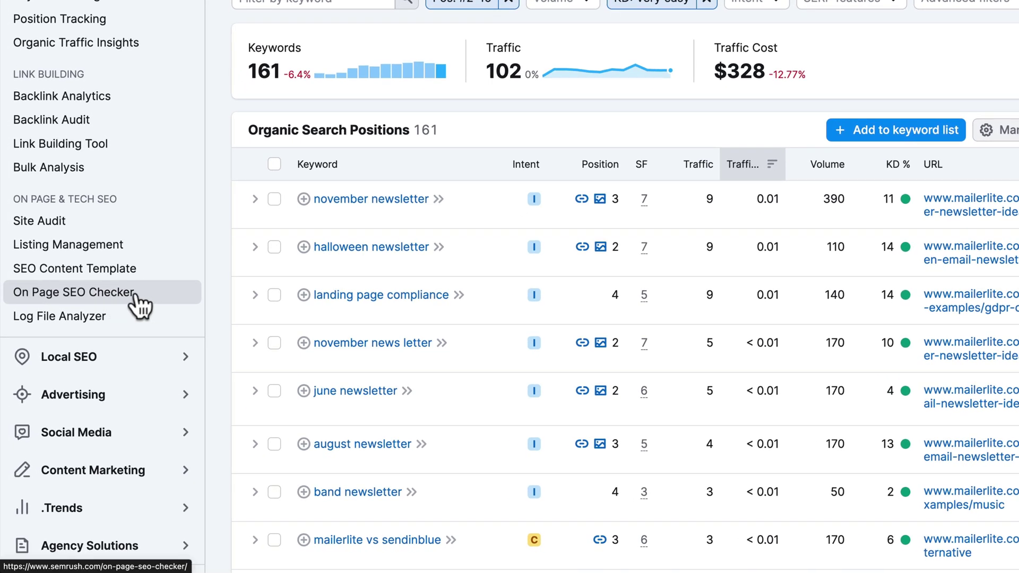
- Open the On Page SEO Checker in a new tab and start its setup for mailerlite.com with United States as target location
{"action": "right_click", "coordinate": [119, 289]}
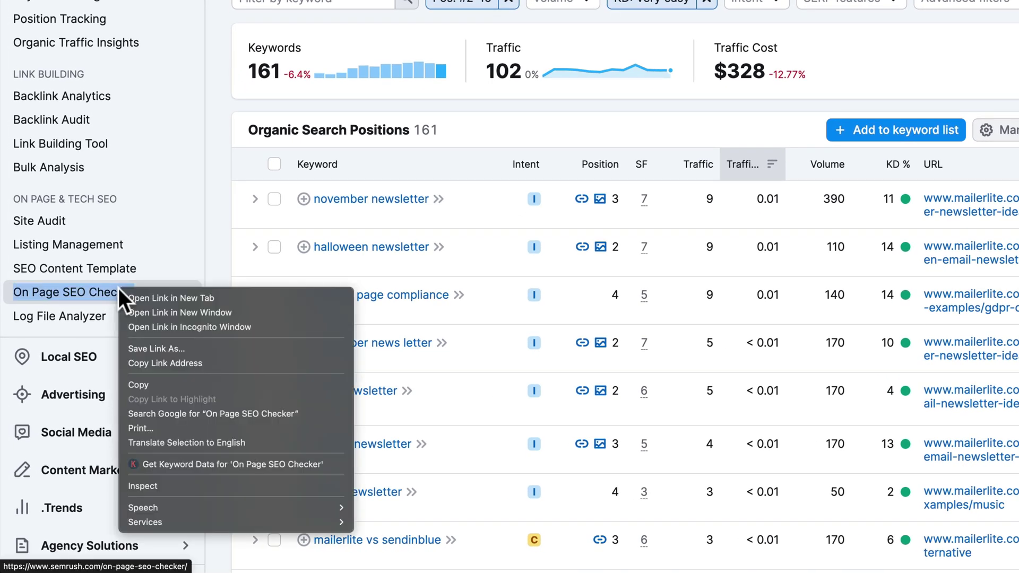
{"action": "left_click", "coordinate": [169, 297]}
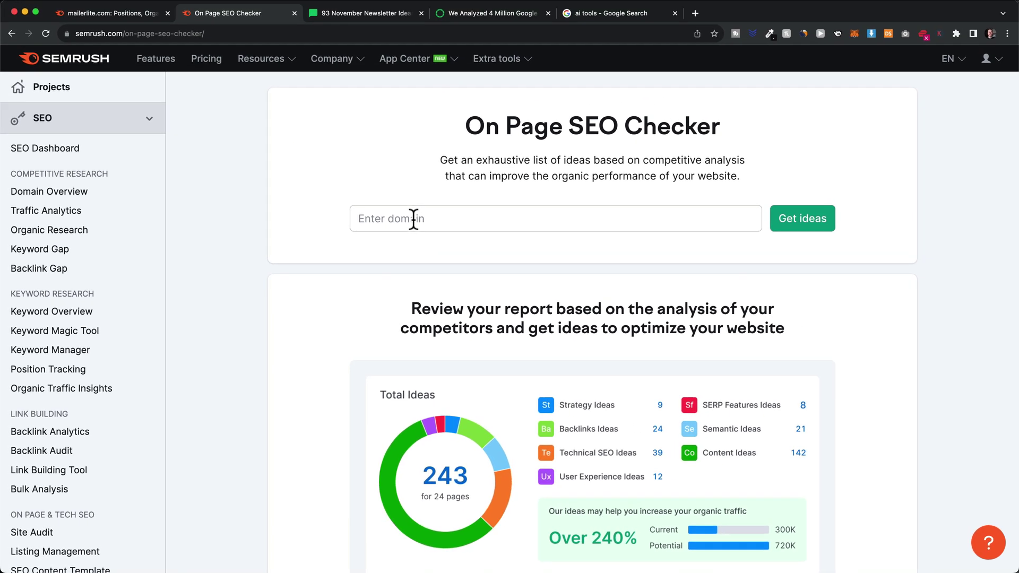
{"action": "left_click", "coordinate": [507, 139]}
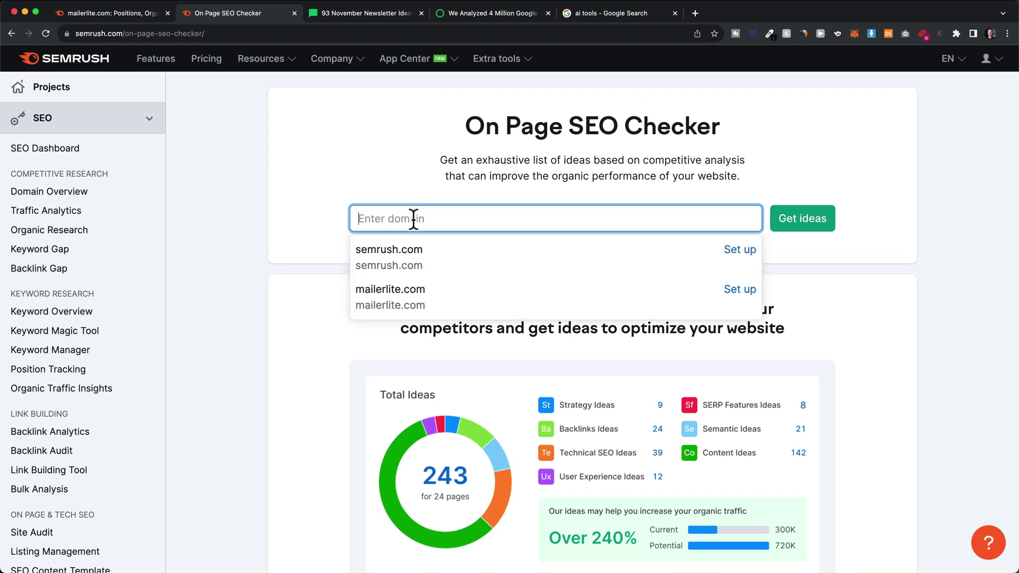
{"action": "left_click", "coordinate": [427, 303]}
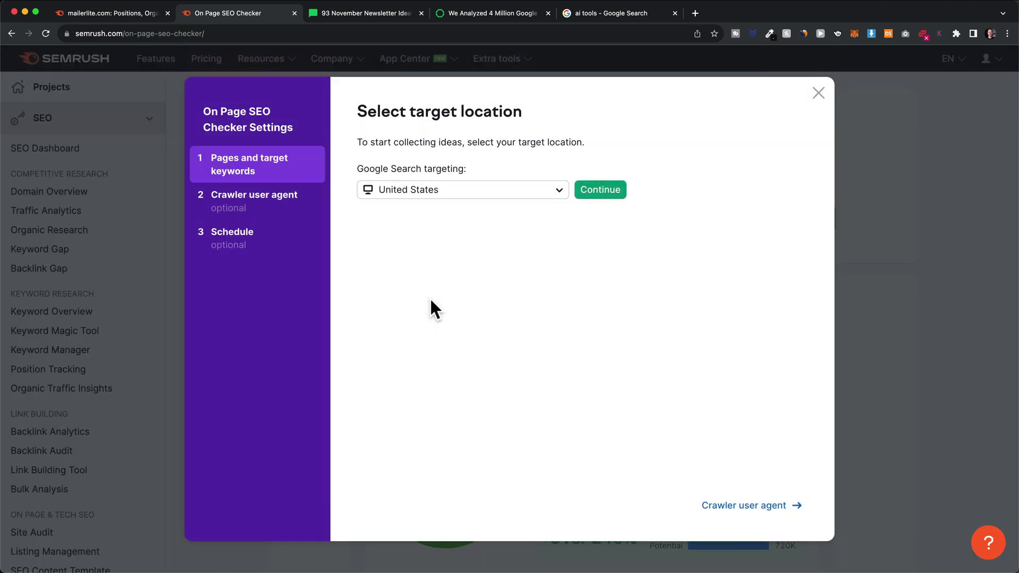
{"action": "left_click", "coordinate": [610, 197]}
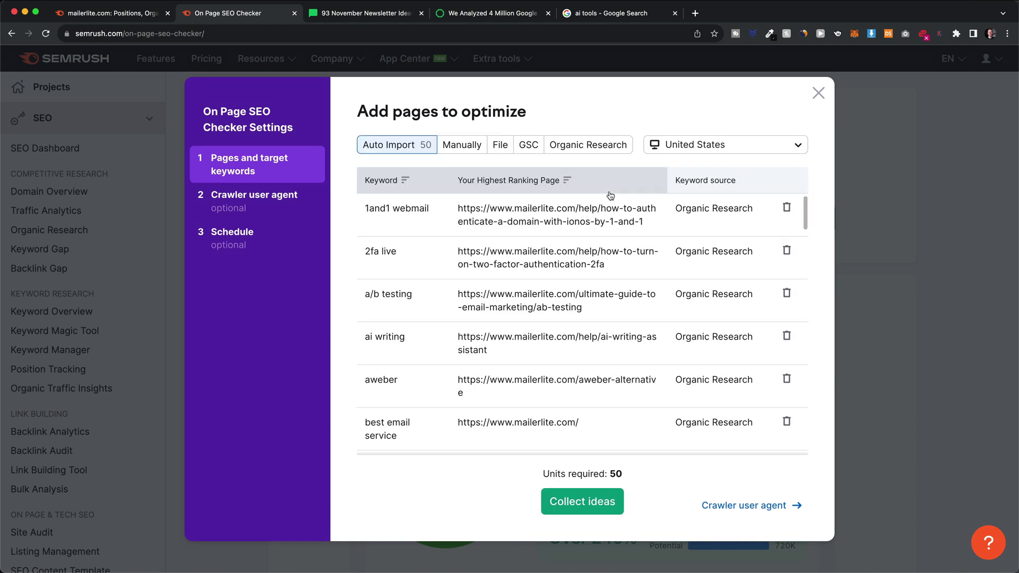
- Switch to adding pages manually and enter "travel landing page", copied from the organic positions report, as the target keyword
{"action": "left_click", "coordinate": [462, 150]}
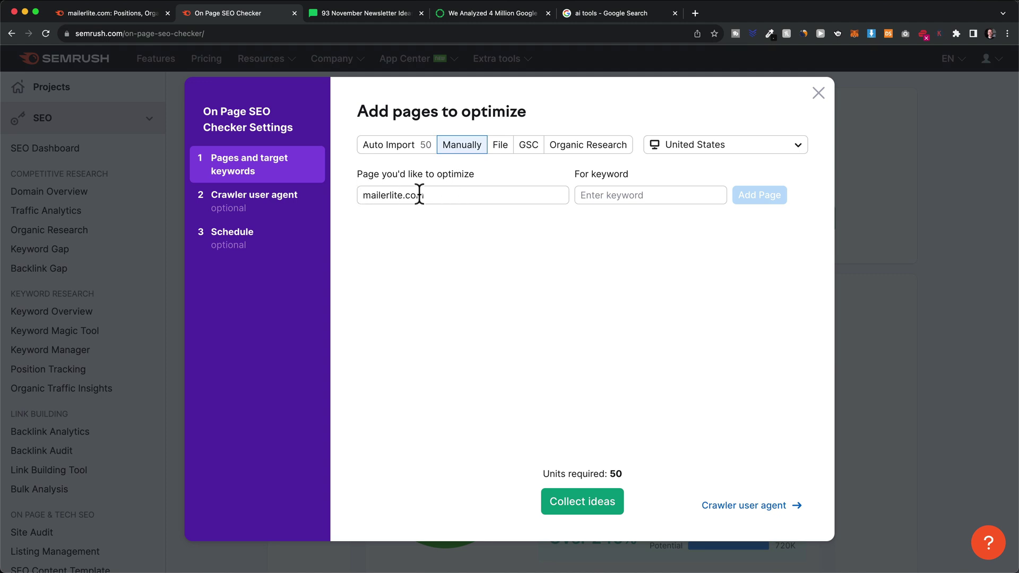
{"action": "left_click", "coordinate": [139, 13]}
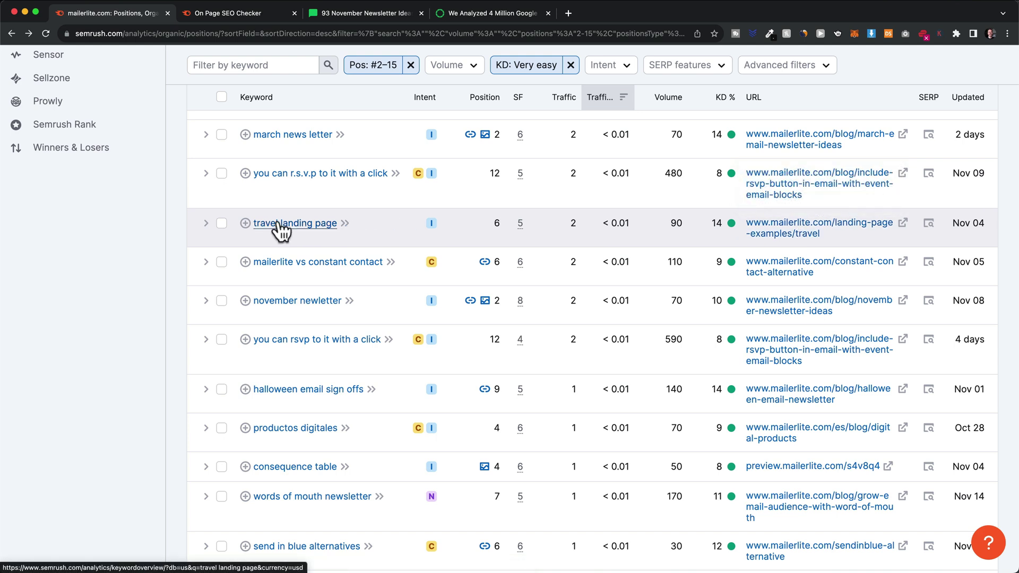
{"action": "left_click_drag", "start_coordinate": [253, 223], "coordinate": [337, 223]}
{"action": "key", "text": "super+c"}
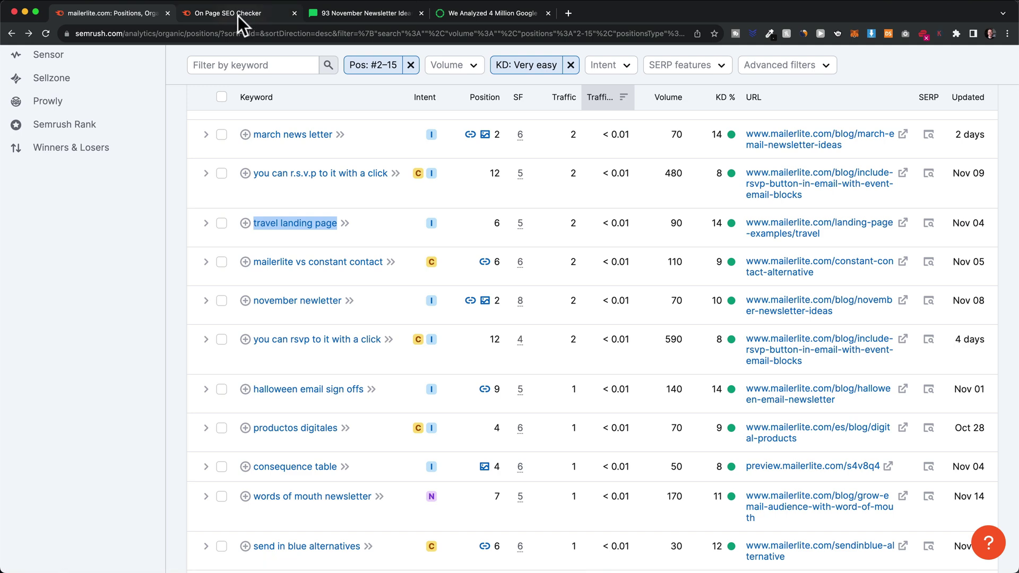
{"action": "left_click", "coordinate": [237, 14]}
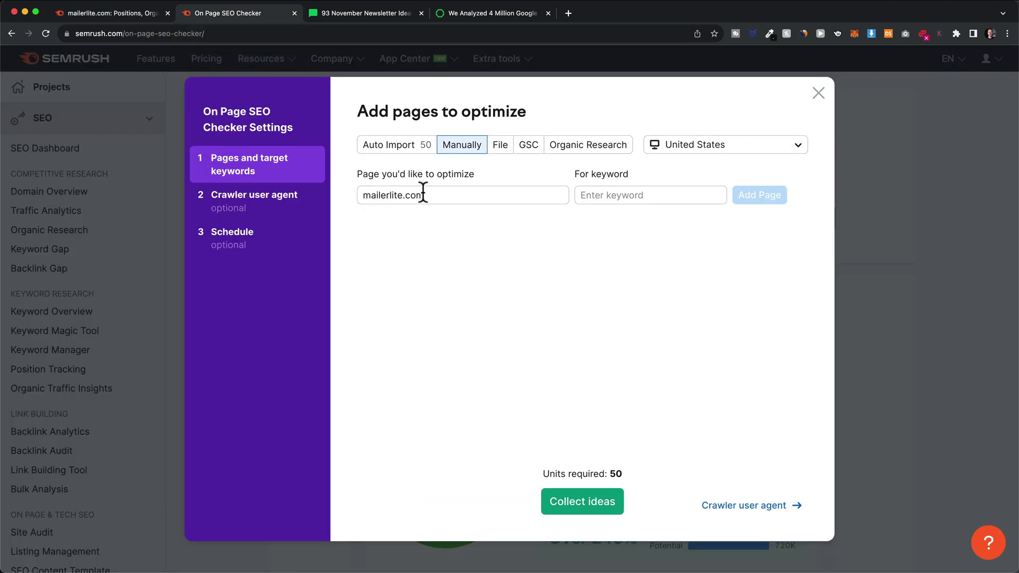
{"action": "left_click", "coordinate": [610, 195]}
{"action": "key", "text": "super+v"}
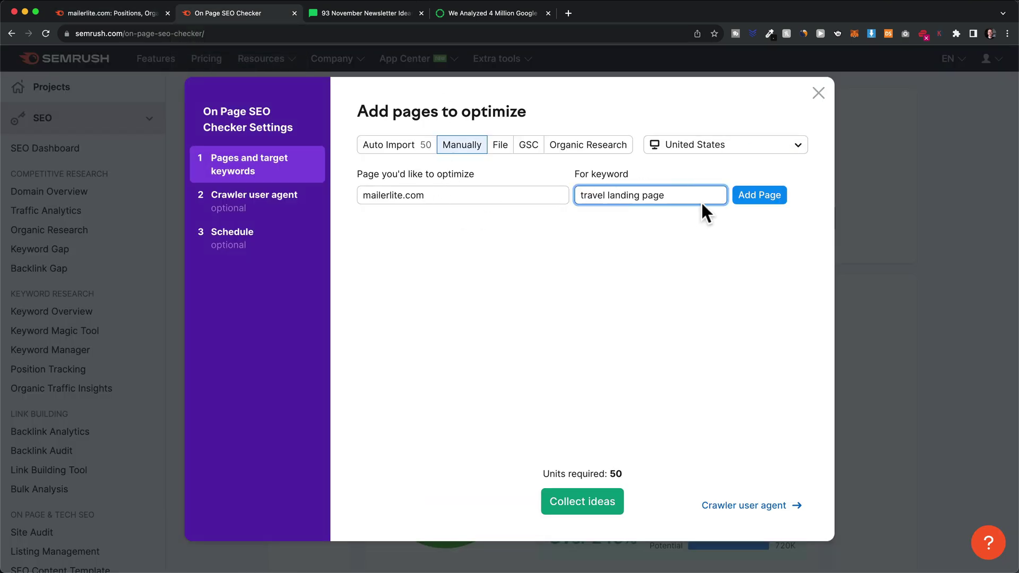
{"action": "left_click", "coordinate": [142, 8]}
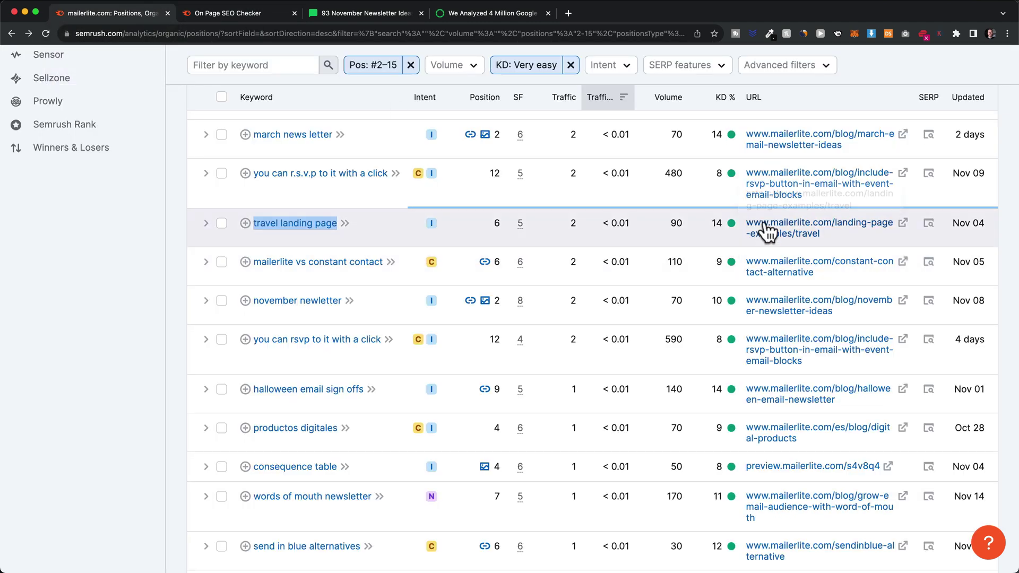
{"action": "left_click_drag", "start_coordinate": [747, 223], "coordinate": [820, 235]}
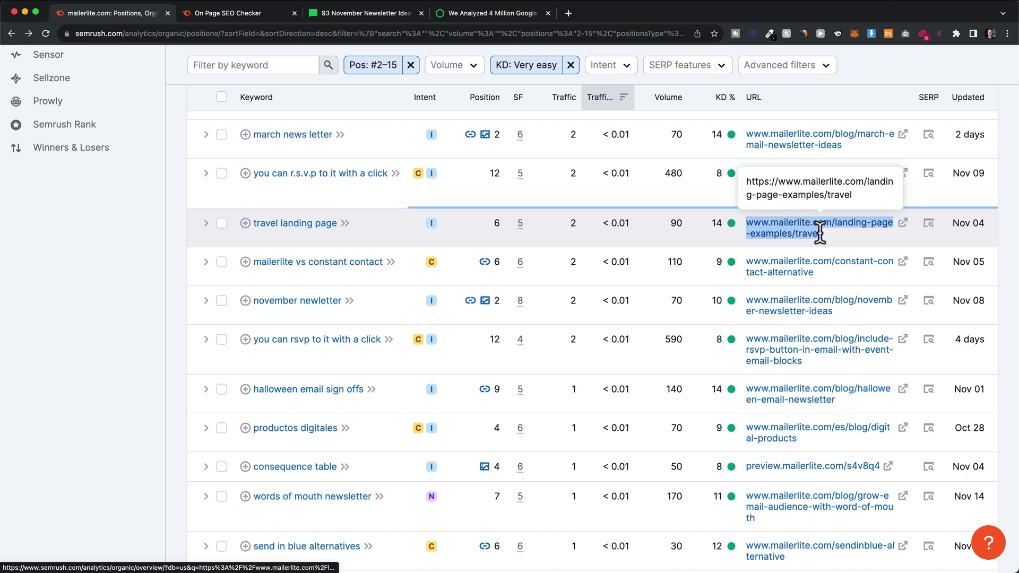
{"action": "left_click", "coordinate": [251, 11]}
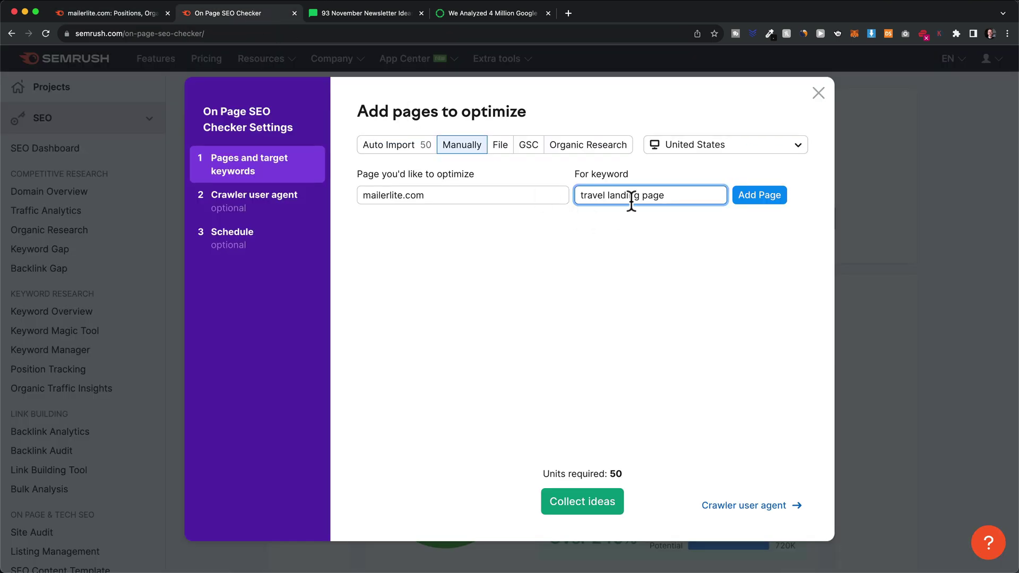
{"action": "left_click_drag", "start_coordinate": [451, 195], "coordinate": [351, 186]}
{"action": "type", "text": "www.mailerlite.com/landing-page-examples/travel-landing-page"}
{"action": "left_click", "coordinate": [565, 239]}
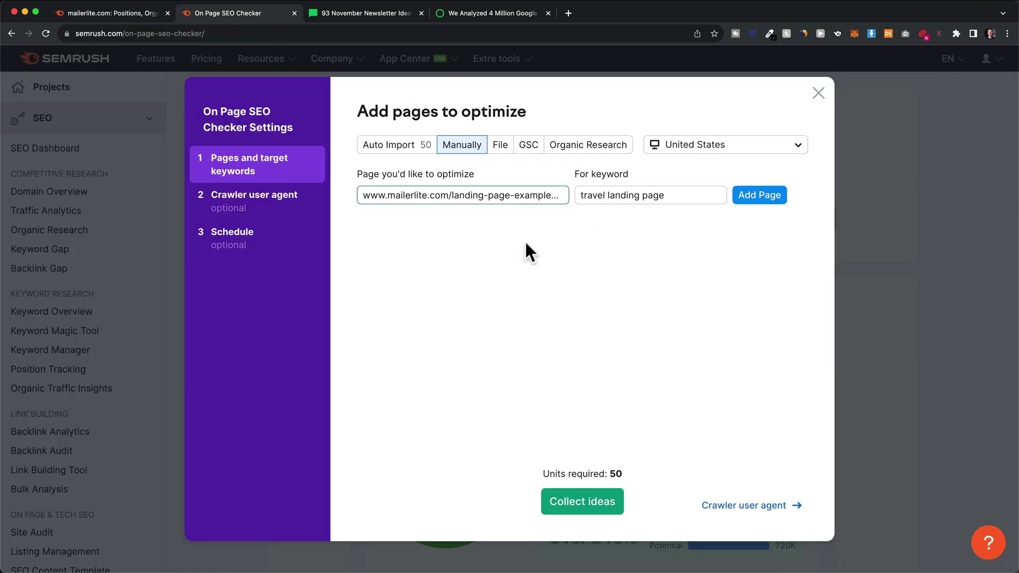
{"action": "left_click", "coordinate": [762, 195]}
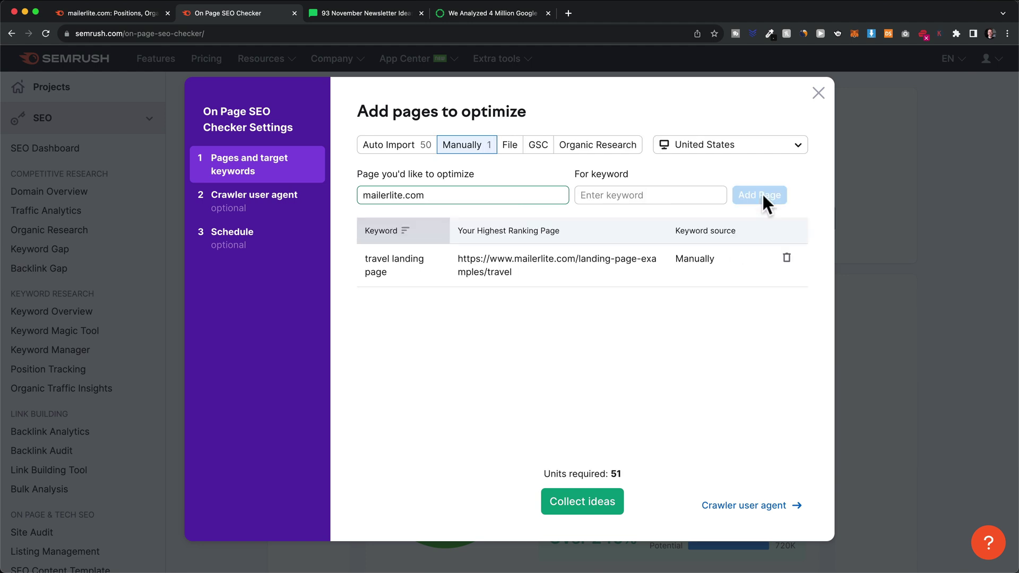
{"action": "left_click", "coordinate": [579, 507]}
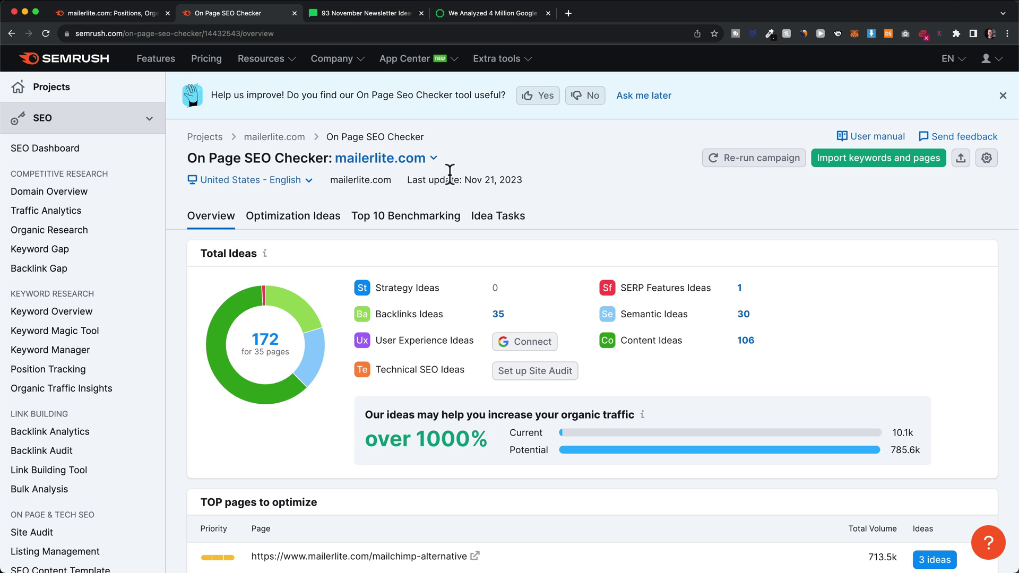
{"action": "left_click", "coordinate": [323, 229]}
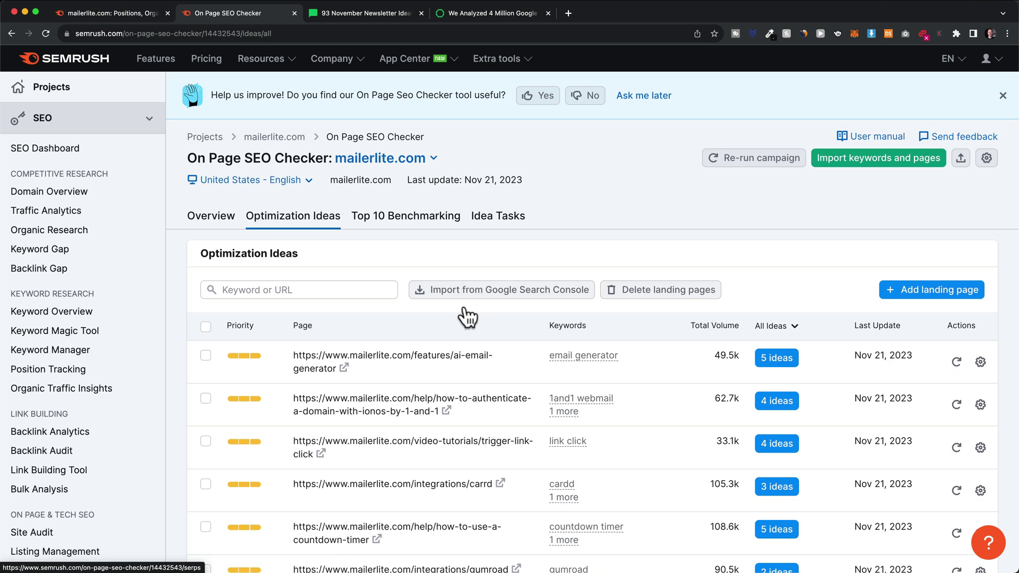
{"action": "scroll", "coordinate": [459, 371], "scroll_direction": "down", "scroll_amount": 2}
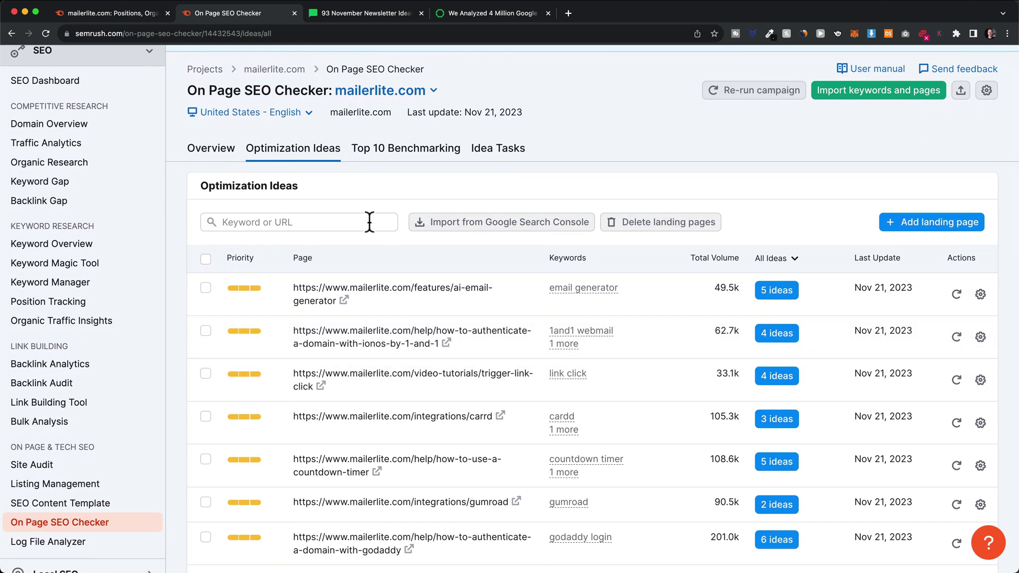
{"action": "left_click", "coordinate": [284, 222]}
{"action": "key", "text": "super+v"}
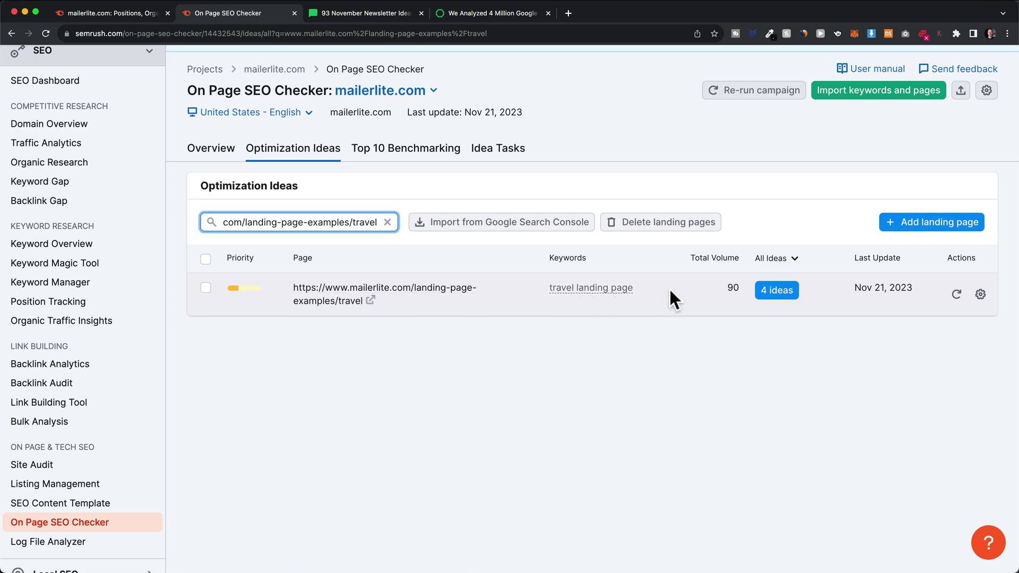
- Open the ideas for the travel landing page and review the strategy, SERP features, content, semantic and backlink suggestions
{"action": "left_click", "coordinate": [779, 292]}
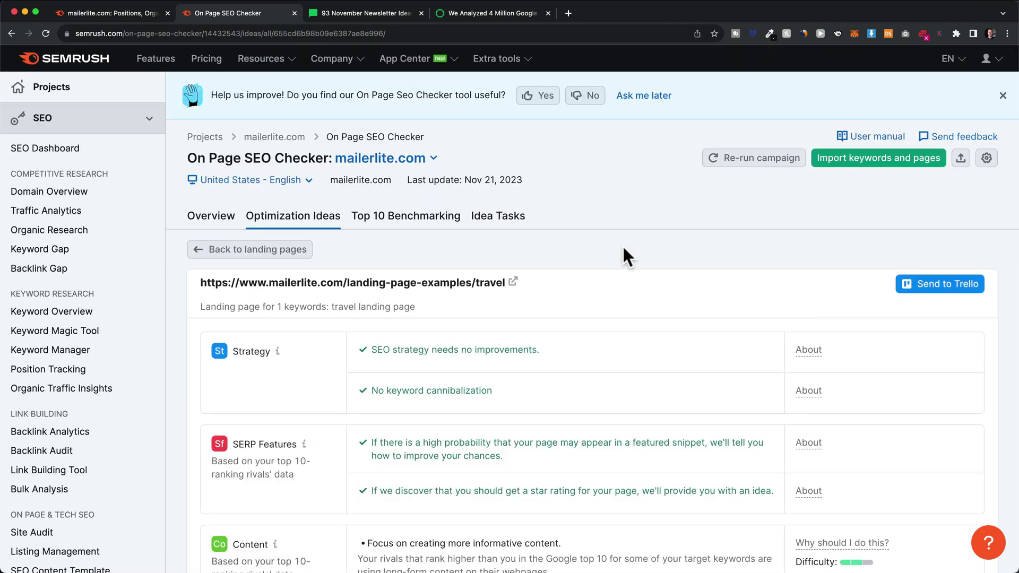
{"action": "scroll", "coordinate": [623, 250], "scroll_direction": "down", "scroll_amount": 5}
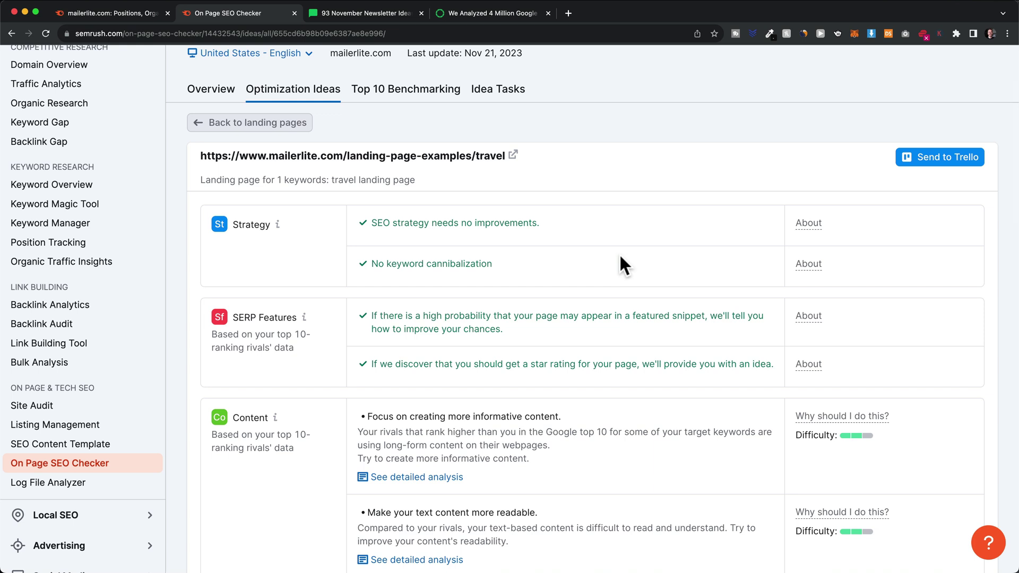
{"action": "scroll", "coordinate": [586, 271], "scroll_direction": "down", "scroll_amount": 1}
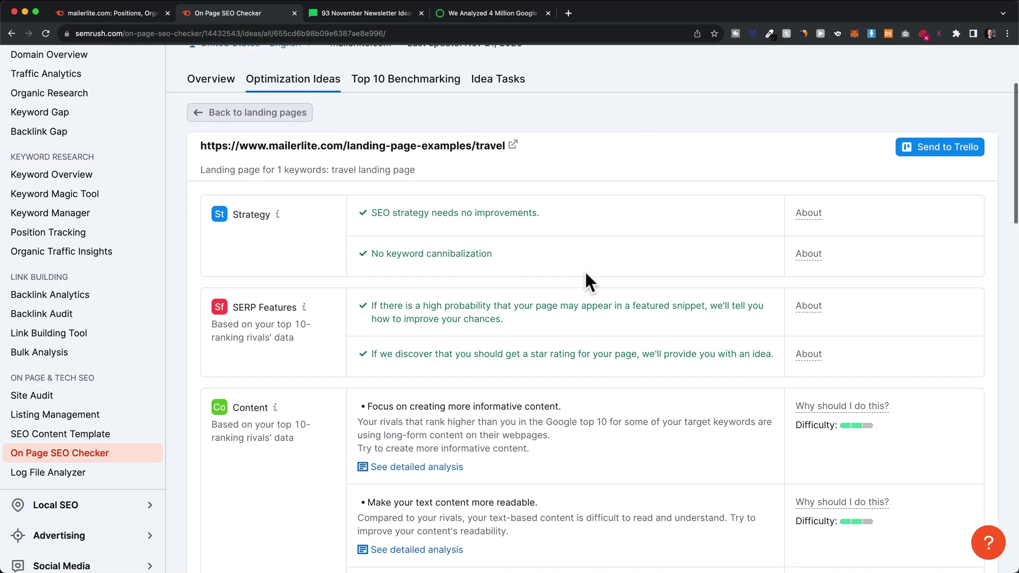
{"action": "scroll", "coordinate": [586, 278], "scroll_direction": "down", "scroll_amount": 5}
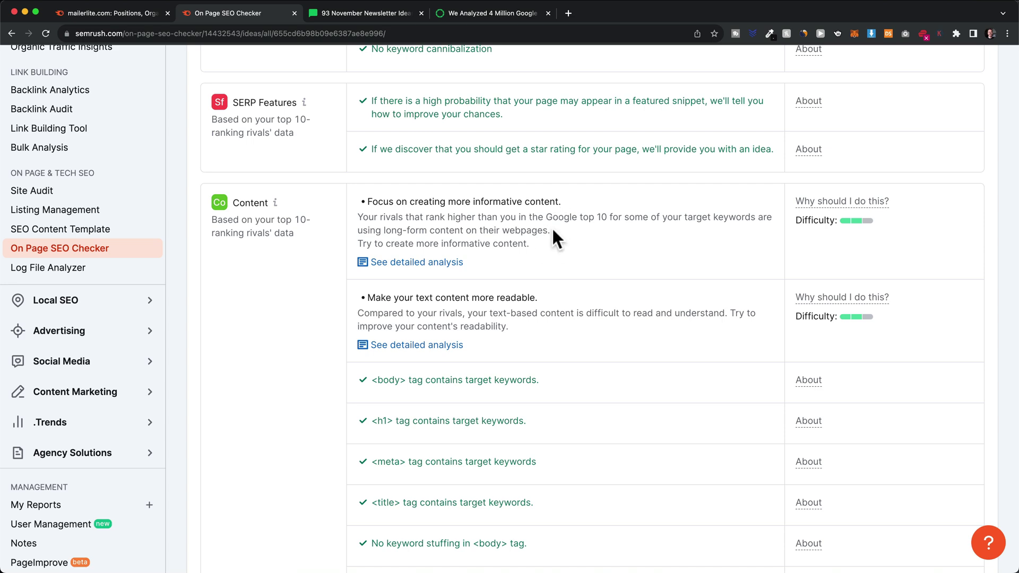
{"action": "scroll", "coordinate": [552, 227], "scroll_direction": "down", "scroll_amount": 4}
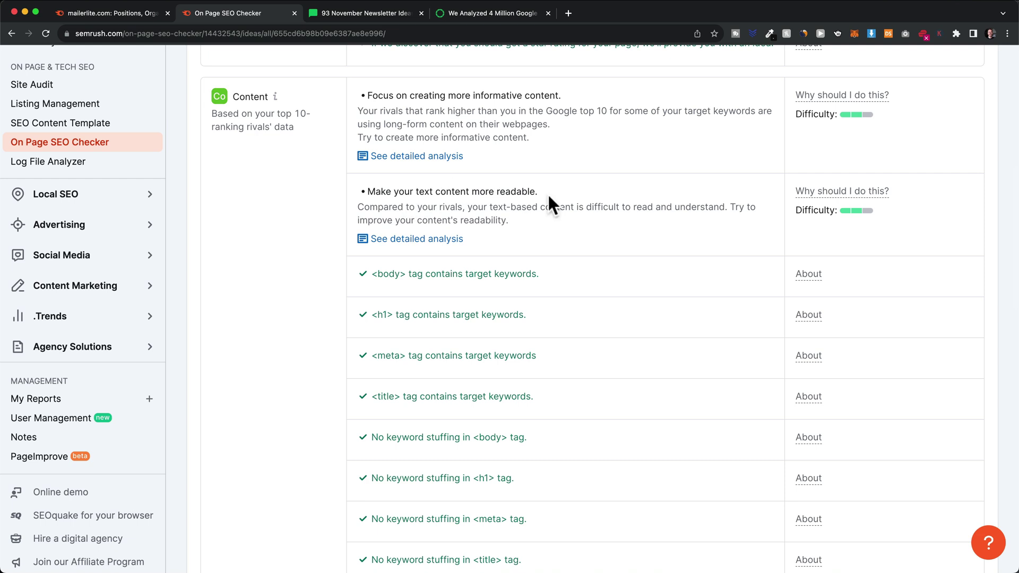
{"action": "scroll", "coordinate": [548, 197], "scroll_direction": "down", "scroll_amount": 10}
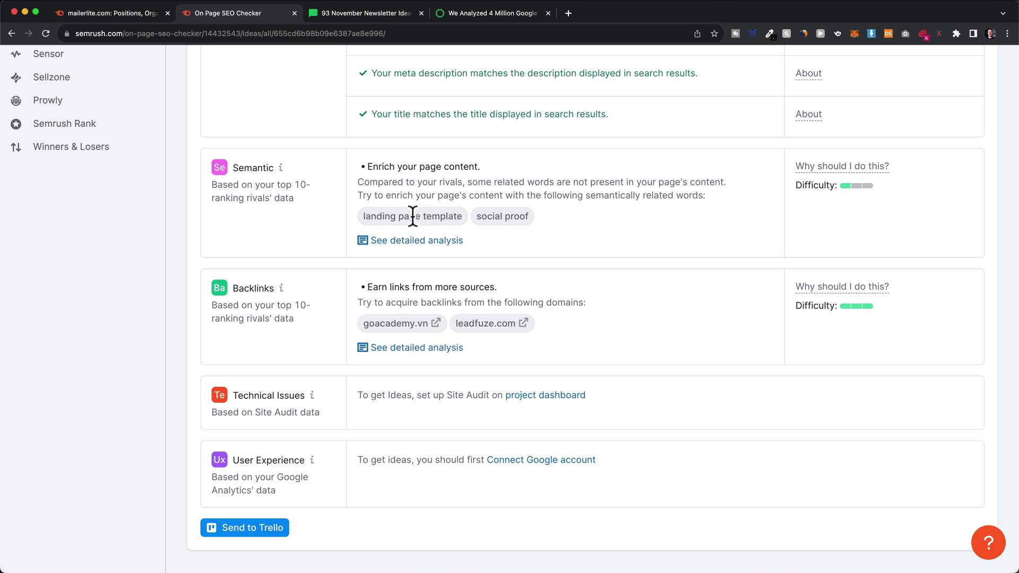
{"action": "left_click_drag", "start_coordinate": [362, 217], "coordinate": [520, 217]}
{"action": "scroll", "coordinate": [555, 308], "scroll_direction": "down", "scroll_amount": 2}
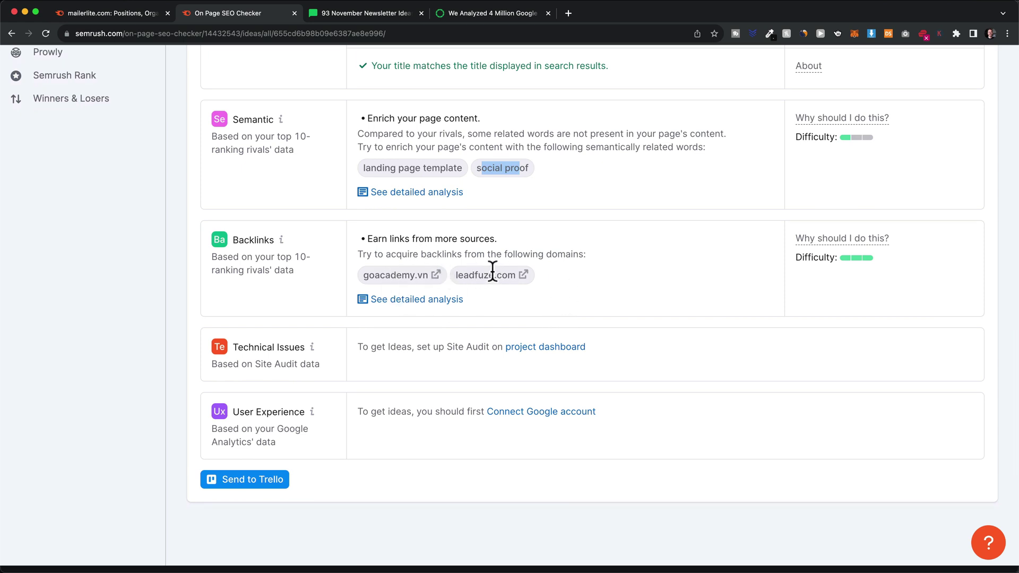
- Open the detailed semantic analysis in a new tab and examine the related words used by the top 10 competitors
{"action": "left_click", "coordinate": [415, 194], "text": "super"}
{"action": "left_click", "coordinate": [369, 16]}
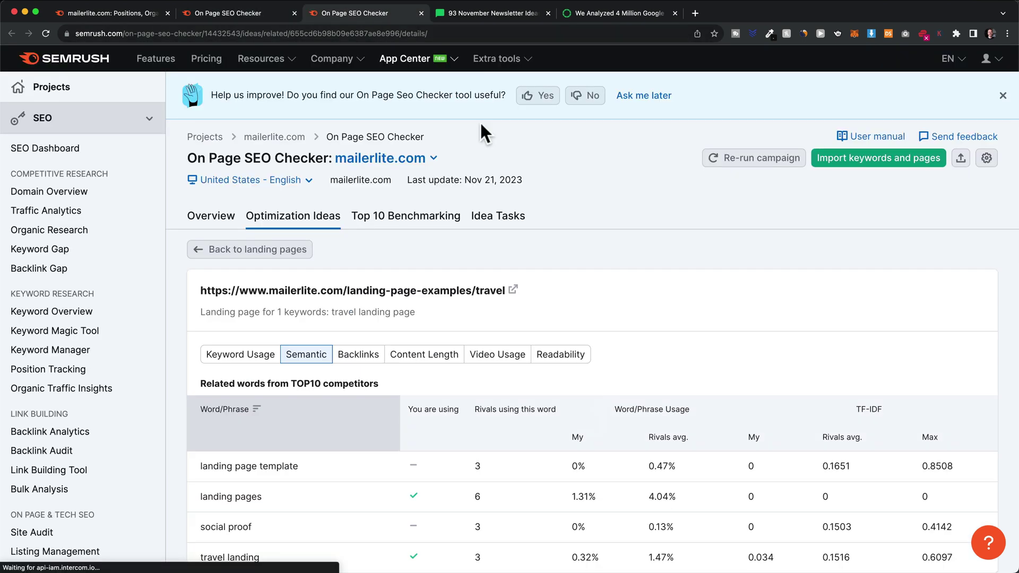
{"action": "scroll", "coordinate": [474, 311], "scroll_direction": "down", "scroll_amount": 4}
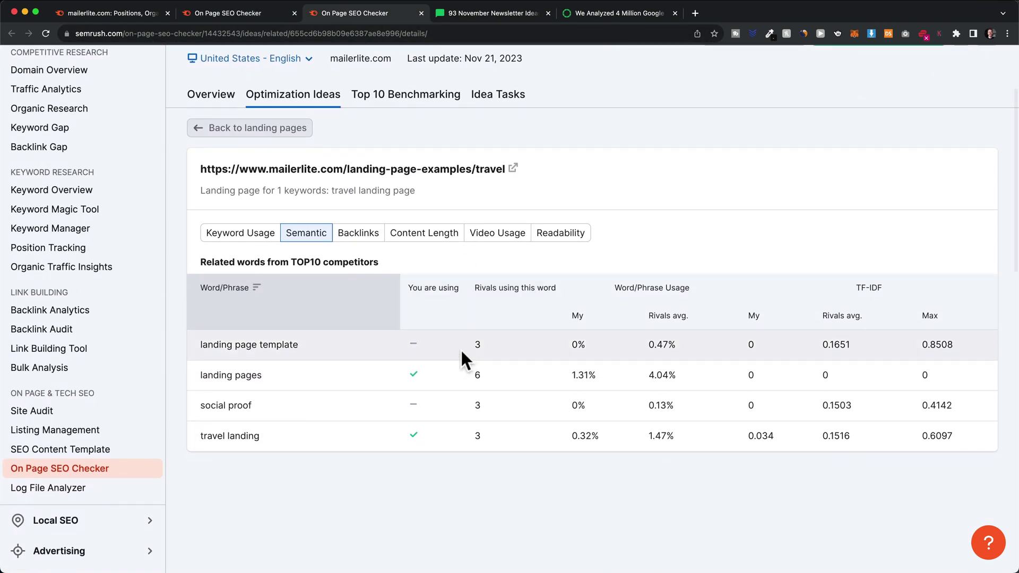
{"action": "scroll", "coordinate": [467, 354], "scroll_direction": "down", "scroll_amount": 1}
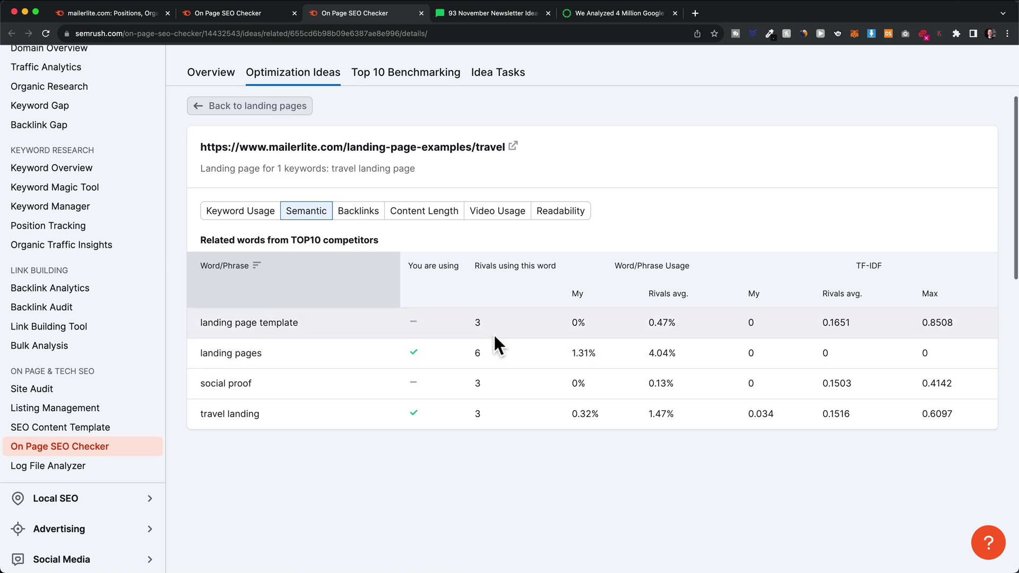
{"action": "scroll", "coordinate": [494, 339], "scroll_direction": "up", "scroll_amount": 1}
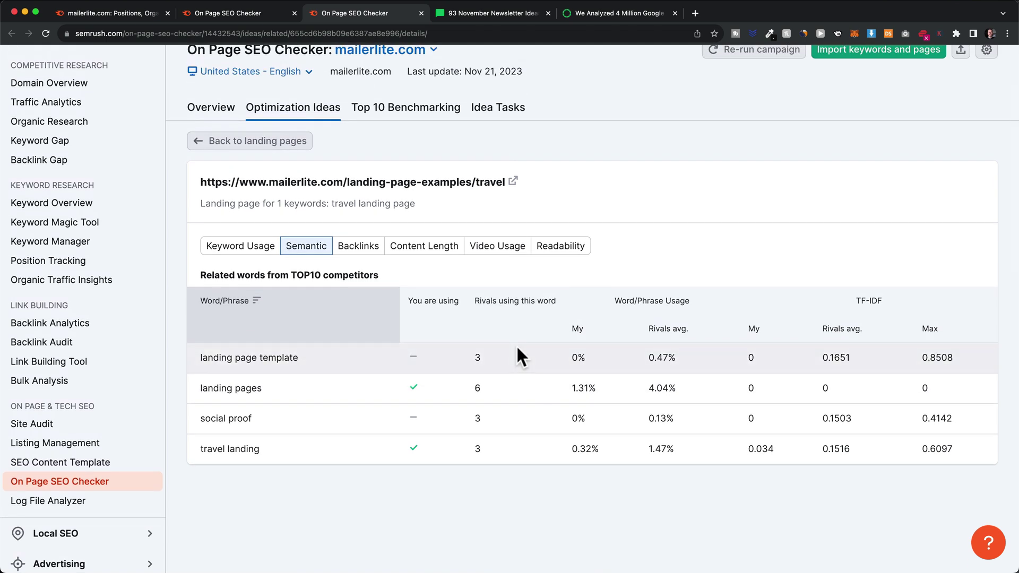